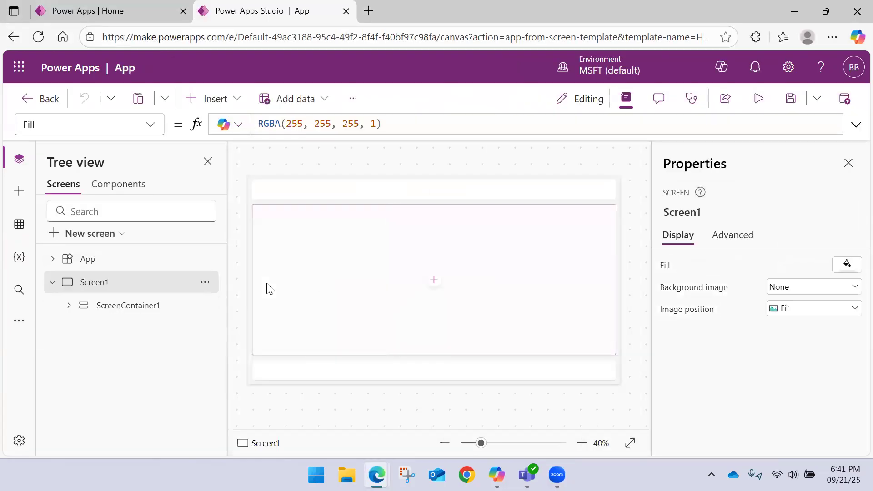
Step: Examine the Popular, Layout, Input and Display control categories that can be inserted on Screen1
{"action": "left_click", "coordinate": [234, 102]}
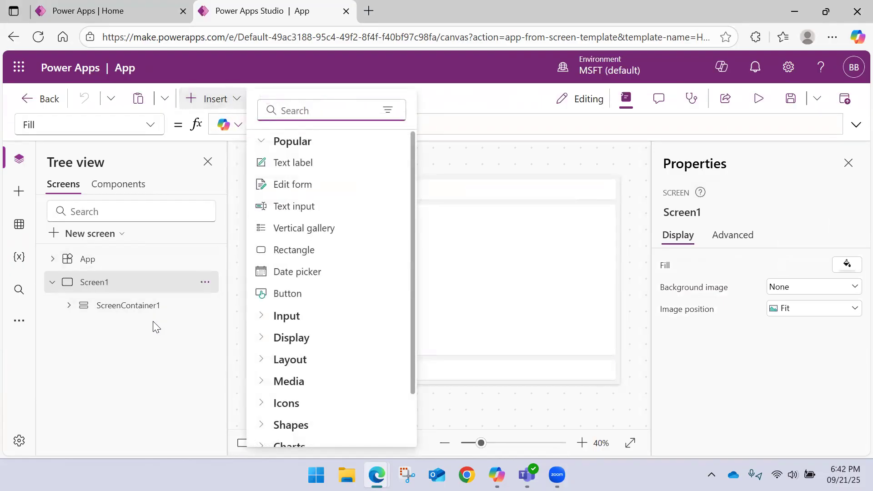
{"action": "left_click", "coordinate": [263, 144]}
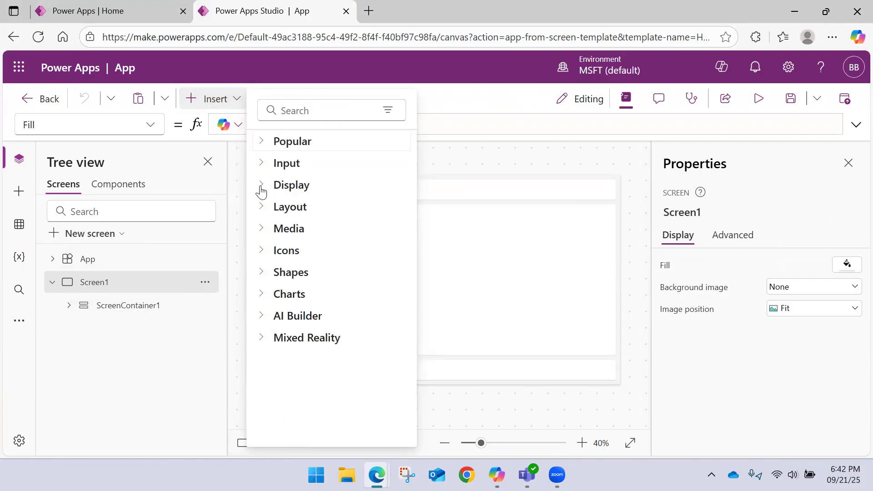
{"action": "left_click", "coordinate": [266, 210]}
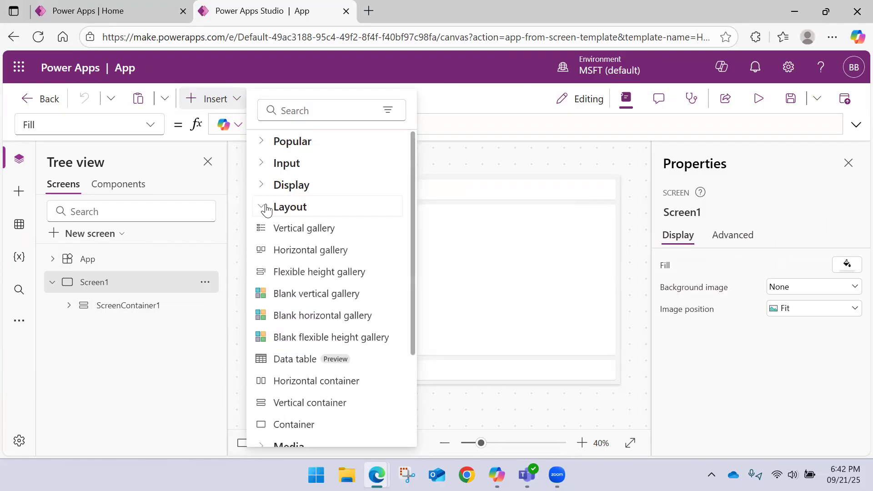
{"action": "scroll", "coordinate": [312, 296], "scroll_direction": "down", "scroll_amount": 3}
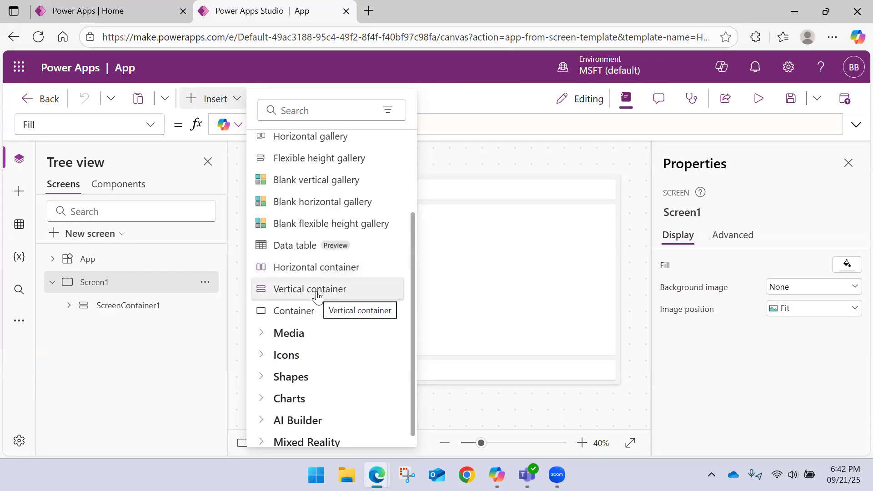
{"action": "scroll", "coordinate": [319, 268], "scroll_direction": "up", "scroll_amount": 3}
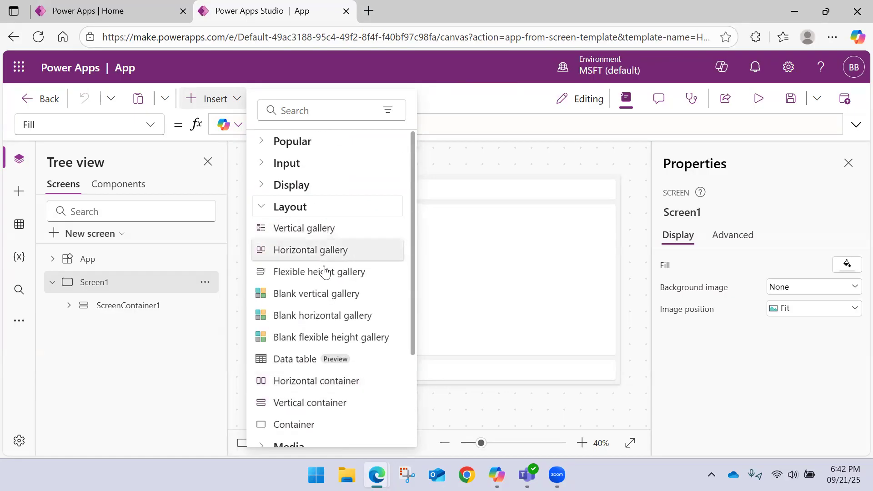
{"action": "left_click", "coordinate": [262, 208]}
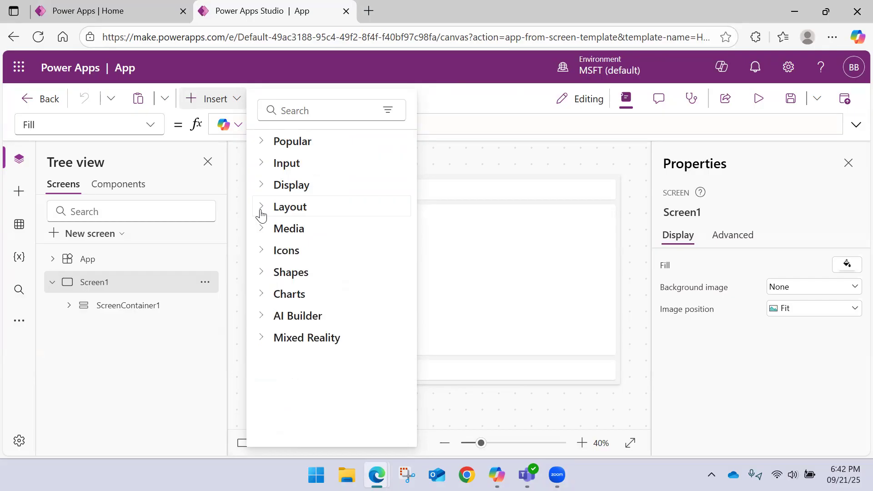
{"action": "left_click", "coordinate": [263, 165]}
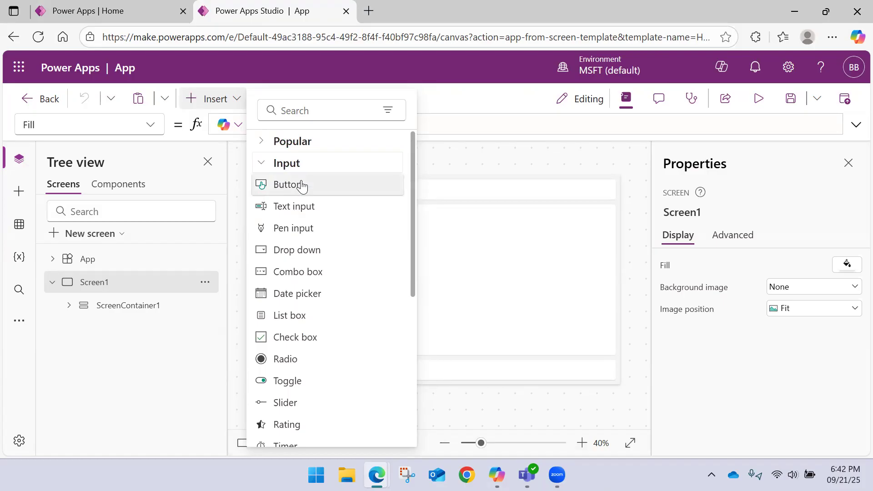
{"action": "scroll", "coordinate": [301, 191], "scroll_direction": "down", "scroll_amount": 5}
{"action": "scroll", "coordinate": [302, 204], "scroll_direction": "up", "scroll_amount": 5}
{"action": "left_click", "coordinate": [264, 165]}
{"action": "left_click", "coordinate": [263, 193]}
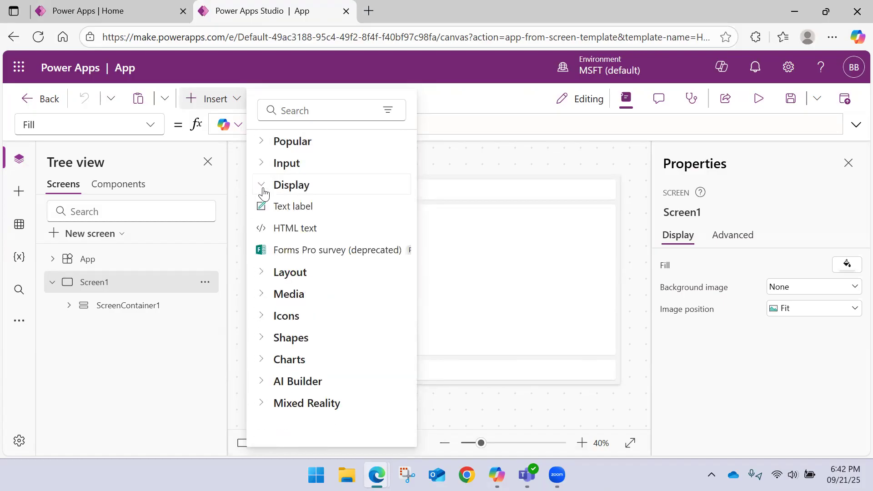
{"action": "left_click", "coordinate": [263, 193]}
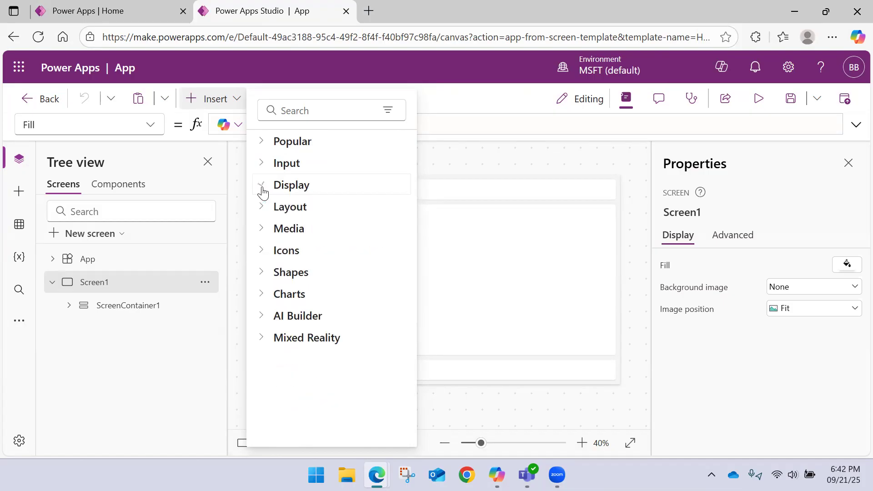
Step: Examine the Media controls that can be inserted, from Image and Camera through PDF viewer and Map
{"action": "left_click", "coordinate": [263, 230]}
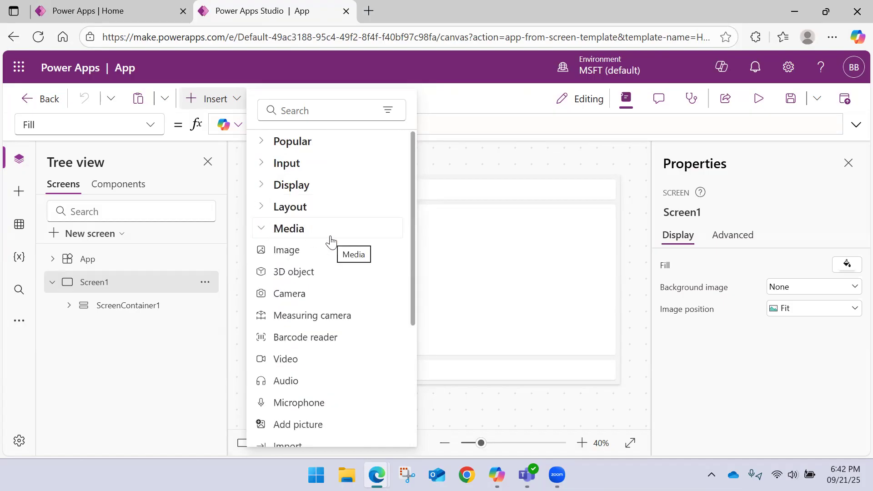
{"action": "scroll", "coordinate": [331, 242], "scroll_direction": "down", "scroll_amount": 3}
{"action": "scroll", "coordinate": [331, 242], "scroll_direction": "up", "scroll_amount": 3}
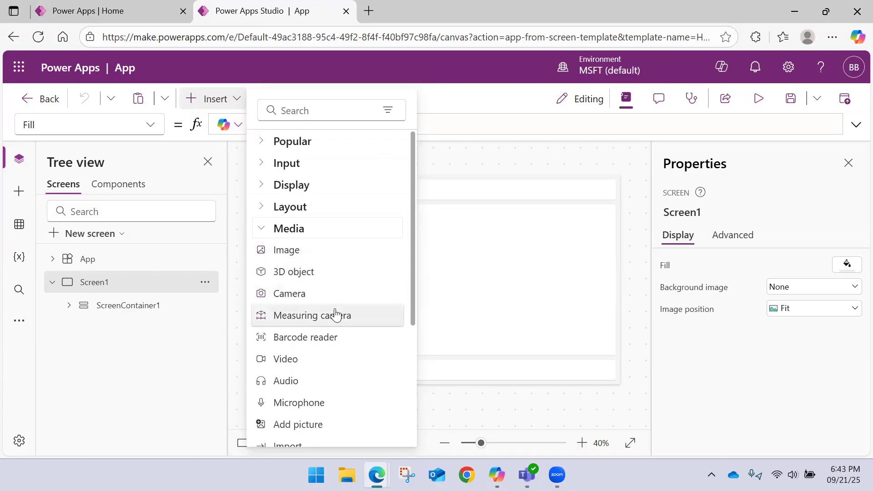
{"action": "scroll", "coordinate": [334, 313], "scroll_direction": "down", "scroll_amount": 3}
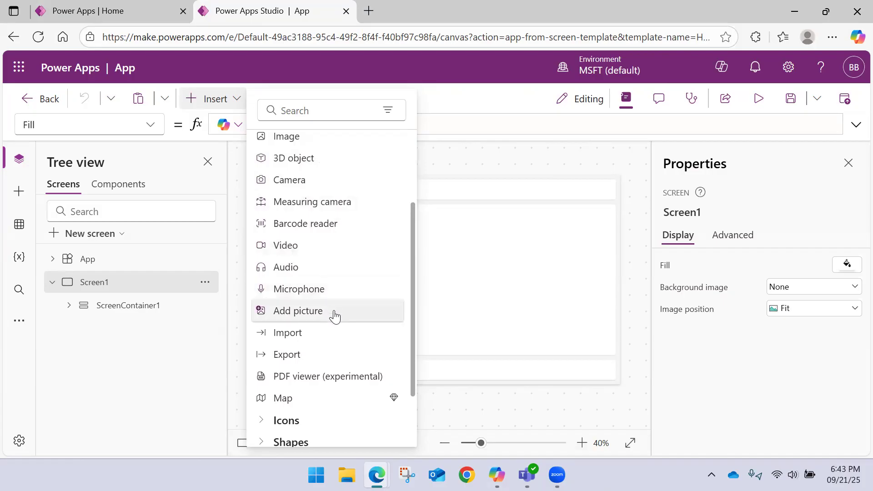
{"action": "scroll", "coordinate": [345, 293], "scroll_direction": "down", "scroll_amount": 2}
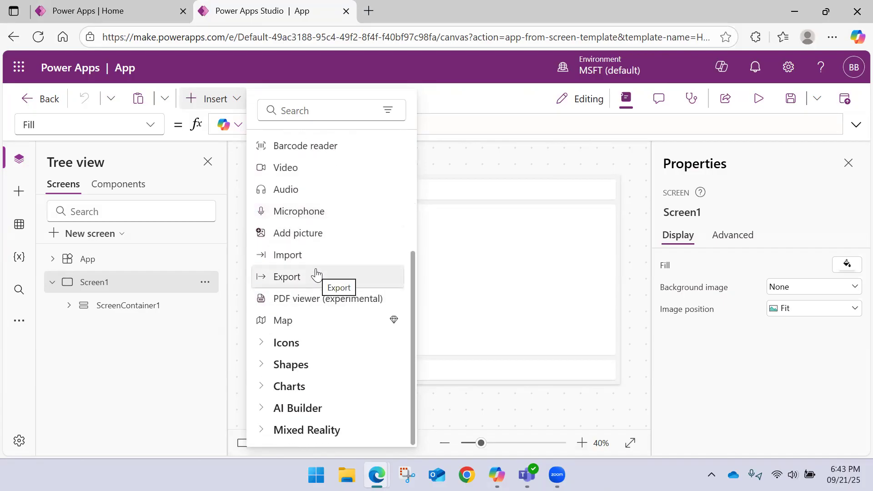
{"action": "scroll", "coordinate": [308, 275], "scroll_direction": "up", "scroll_amount": 4}
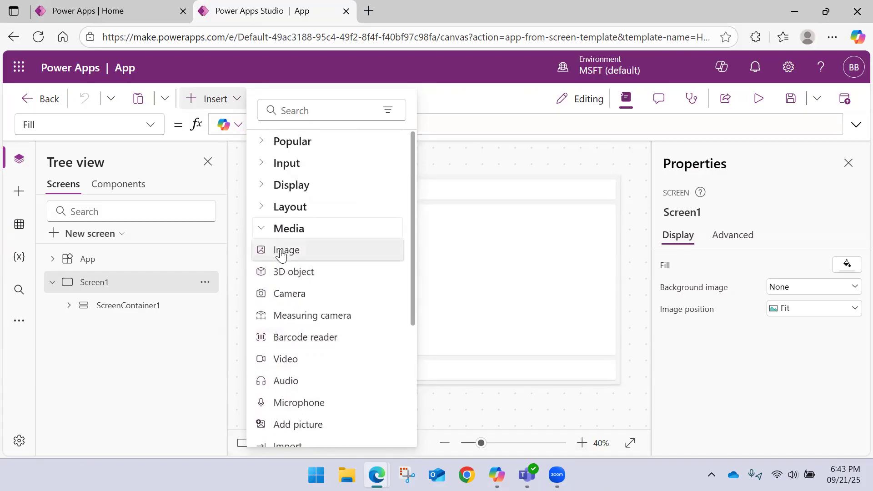
{"action": "left_click", "coordinate": [260, 228]}
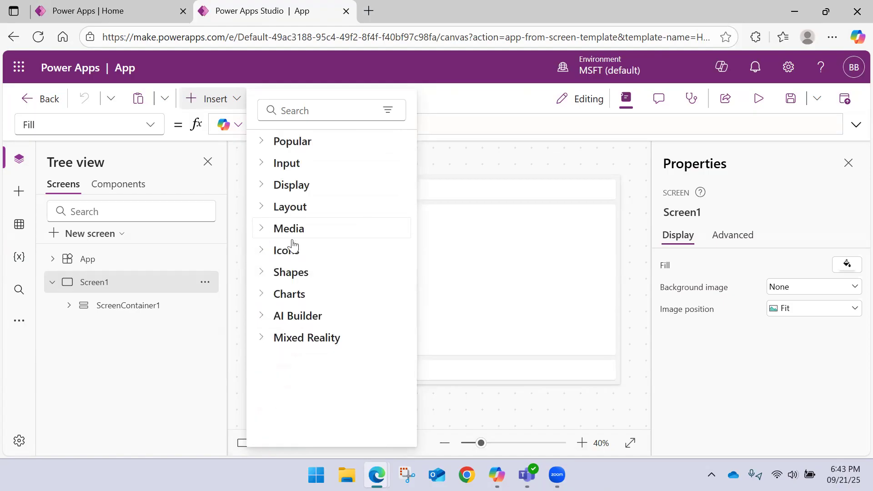
{"action": "left_click", "coordinate": [266, 232]}
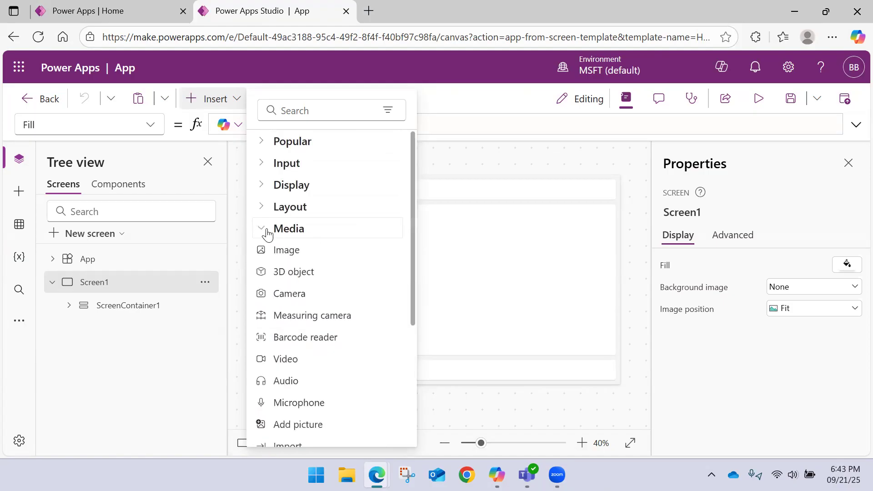
{"action": "left_click", "coordinate": [267, 235]}
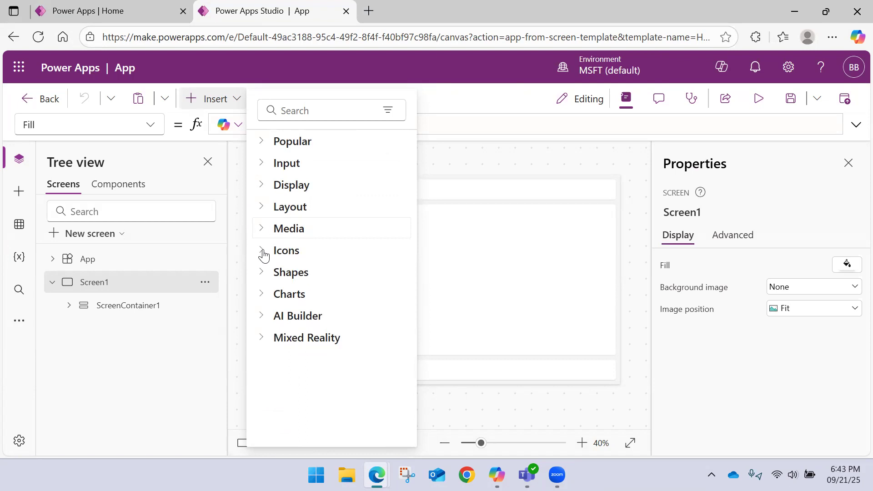
Step: Look through the insertable Icons, Shapes and Charts categories and close the list without inserting a control
{"action": "left_click", "coordinate": [264, 254]}
{"action": "left_click", "coordinate": [263, 253]}
{"action": "left_click", "coordinate": [301, 274]}
{"action": "left_click", "coordinate": [296, 255]}
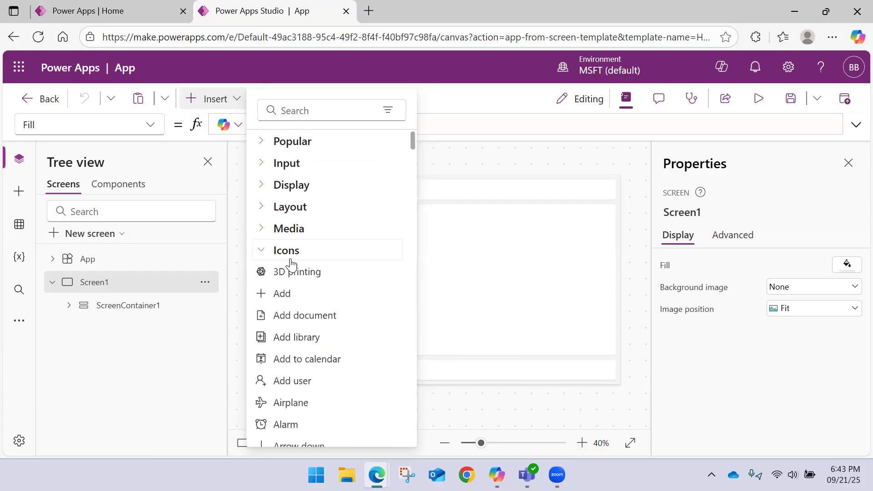
{"action": "left_click", "coordinate": [263, 253]}
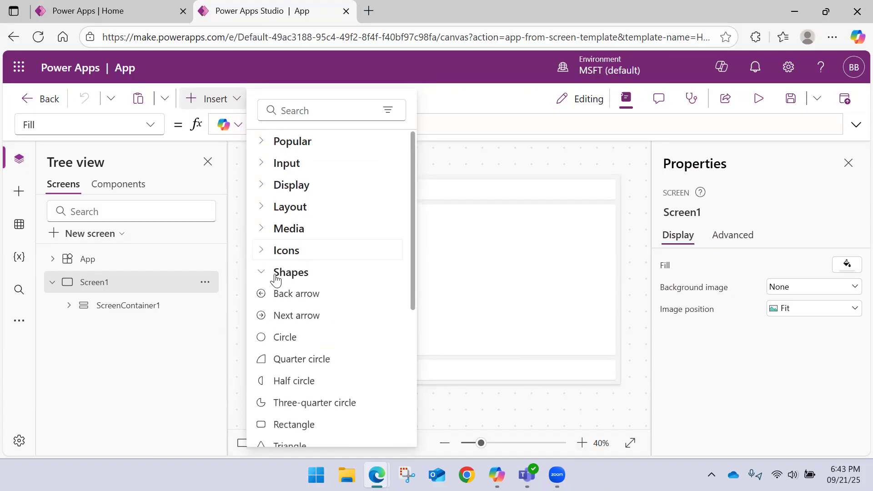
{"action": "left_click", "coordinate": [267, 274]}
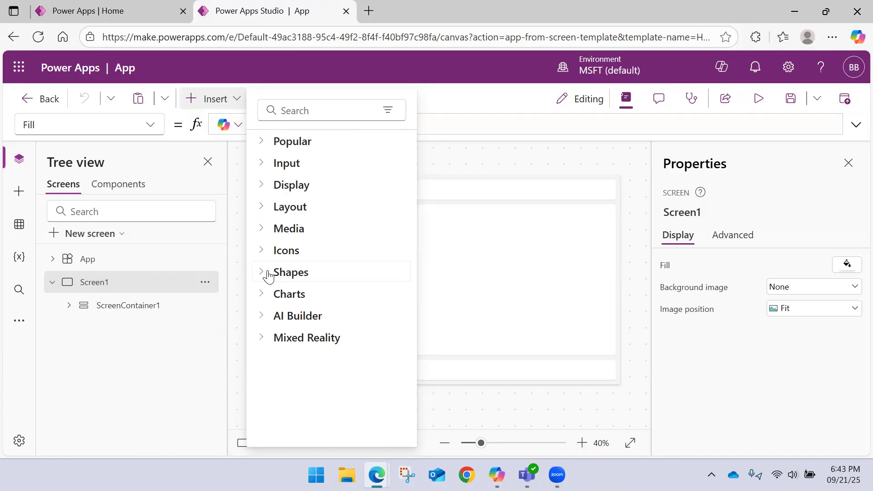
{"action": "left_click", "coordinate": [266, 294]}
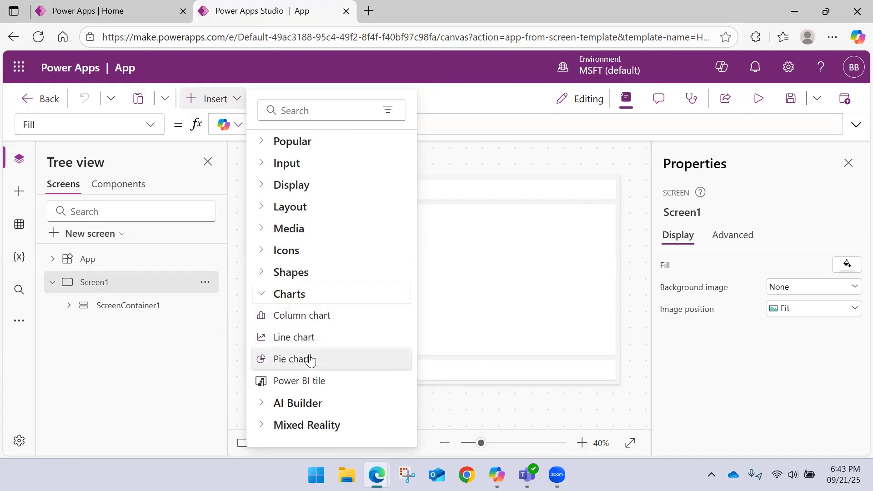
{"action": "left_click", "coordinate": [262, 295]}
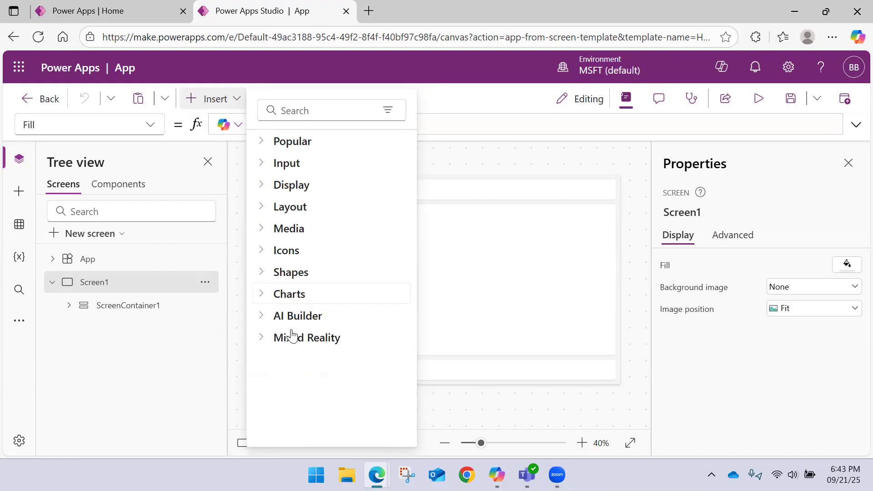
{"action": "left_click", "coordinate": [482, 163]}
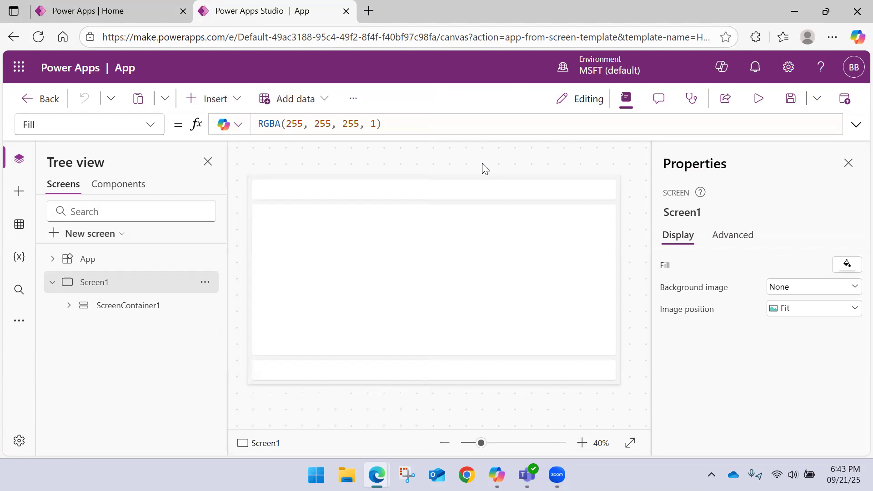
Step: View the Dataverse tables offered as data sources, and leave the current app
{"action": "left_click", "coordinate": [325, 109]}
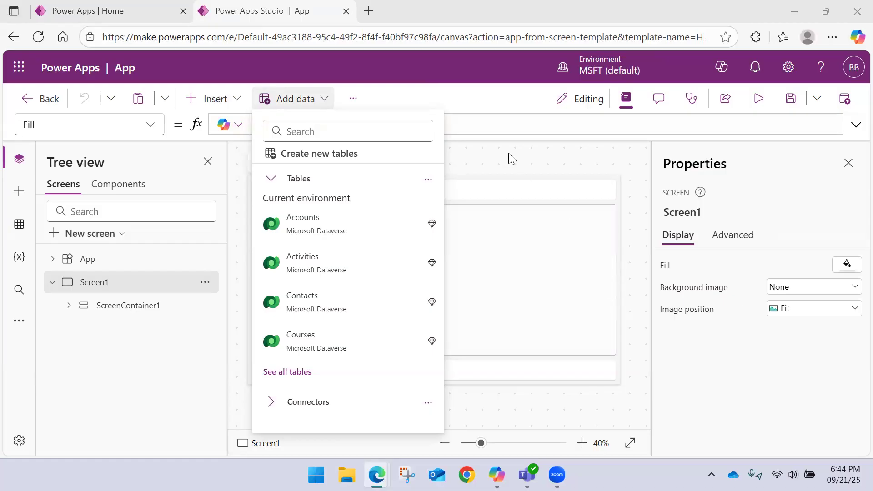
{"action": "left_click", "coordinate": [39, 98]}
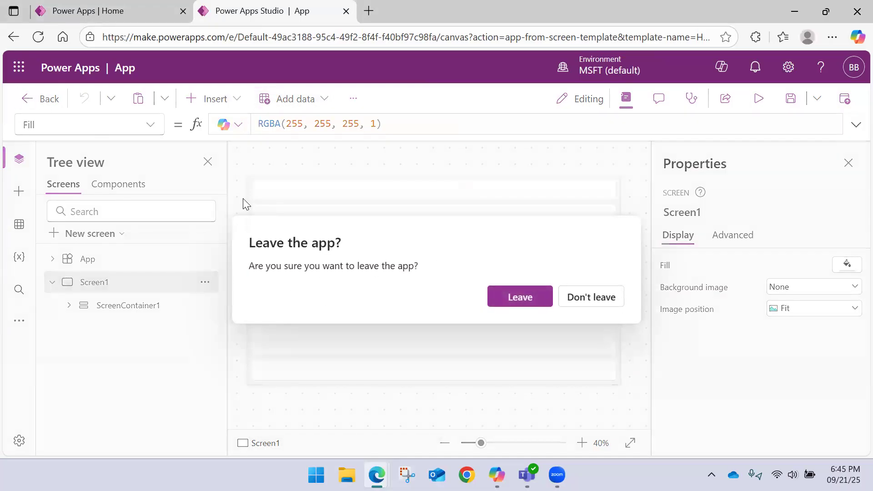
{"action": "left_click", "coordinate": [540, 298]}
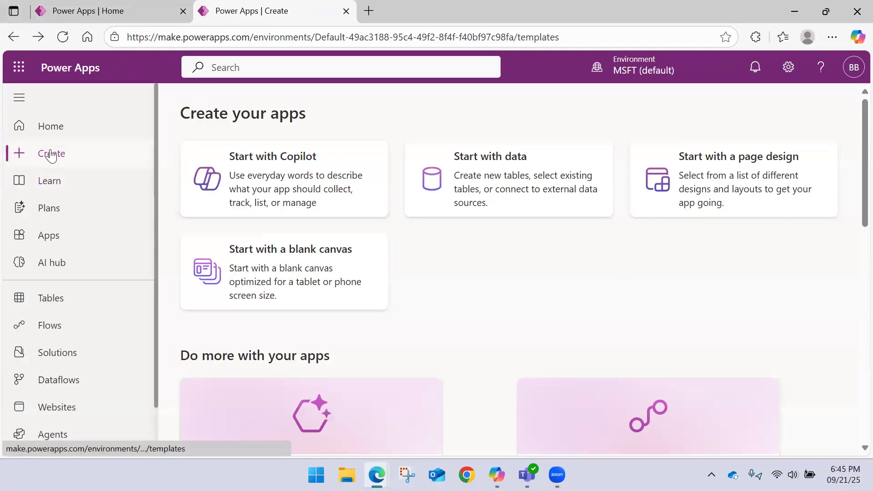
Step: Start creating a new app with data, using the option to connect external data
{"action": "left_click", "coordinate": [51, 154]}
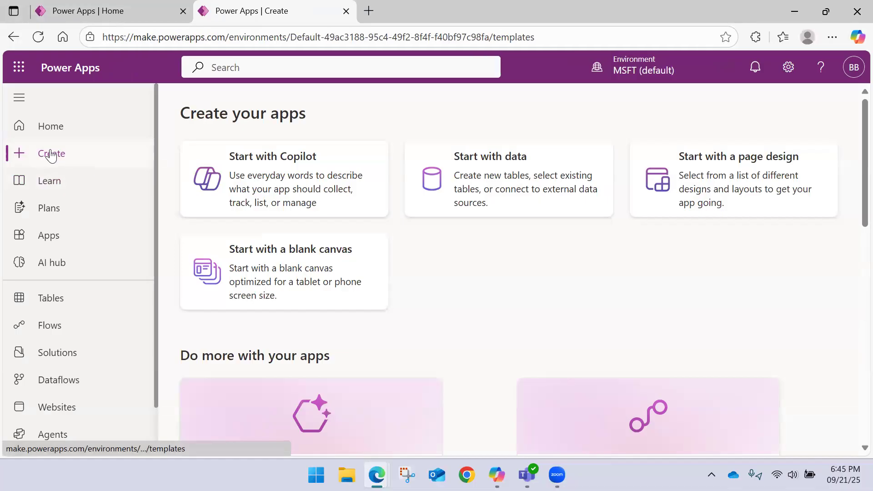
{"action": "left_click", "coordinate": [545, 174]}
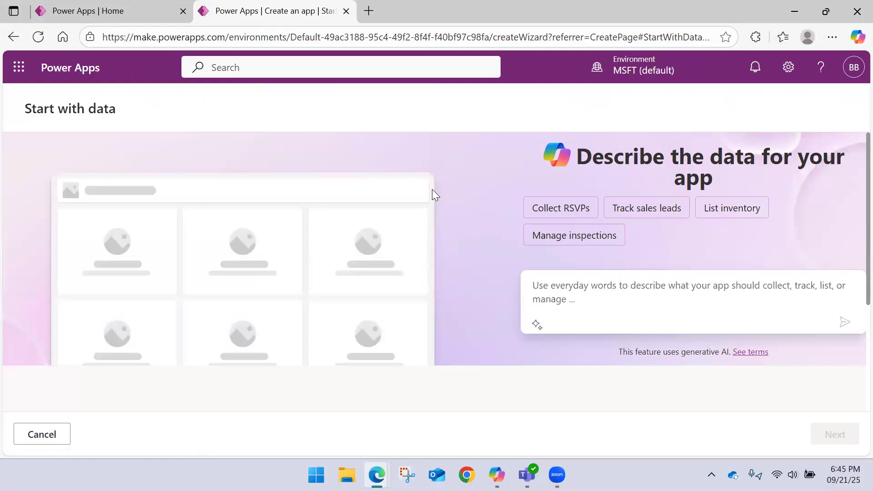
{"action": "scroll", "coordinate": [432, 191], "scroll_direction": "down", "scroll_amount": 4}
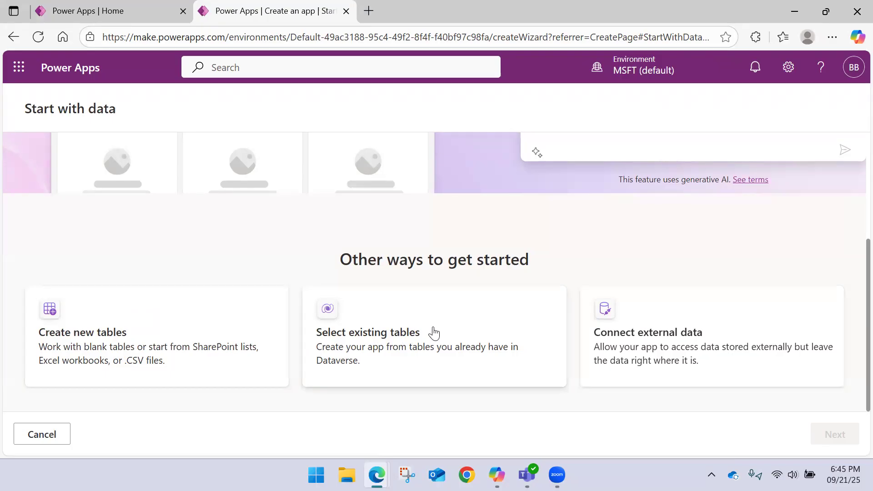
{"action": "left_click", "coordinate": [677, 323]}
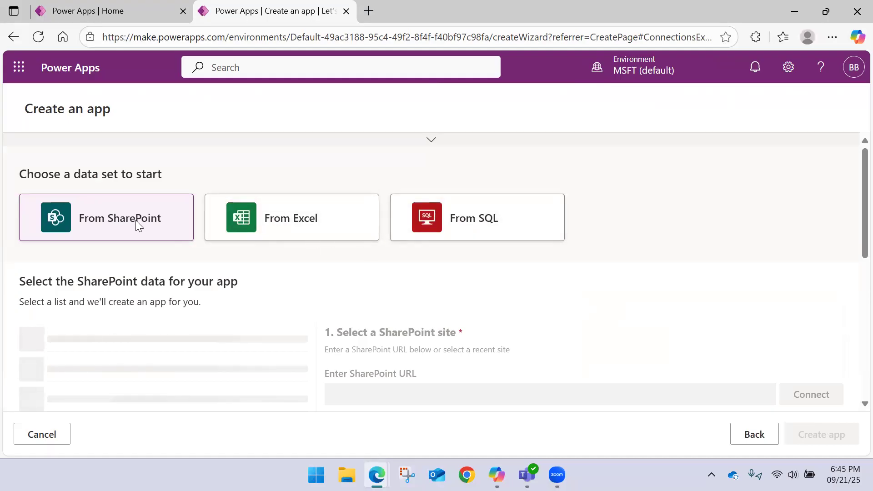
Step: Choose Excel as the app's data set and review the Excel Online (Business) locations for selecting a table
{"action": "left_click", "coordinate": [278, 225]}
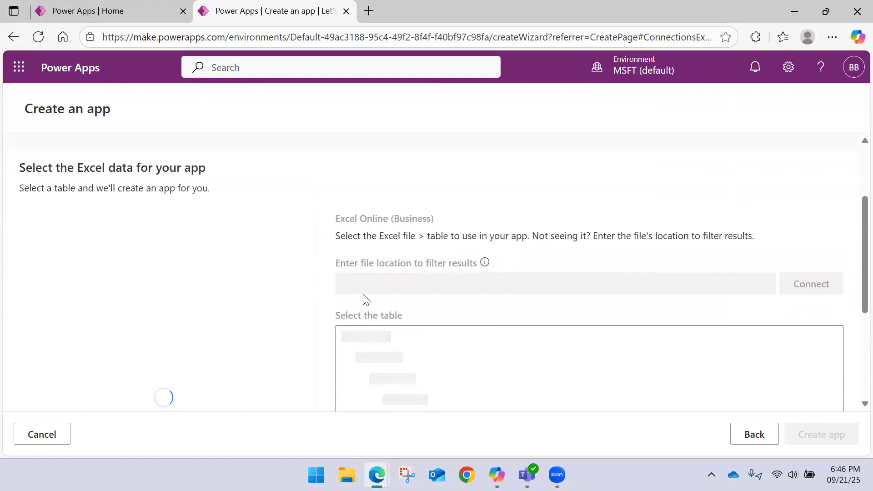
{"action": "scroll", "coordinate": [363, 298], "scroll_direction": "down", "scroll_amount": 3}
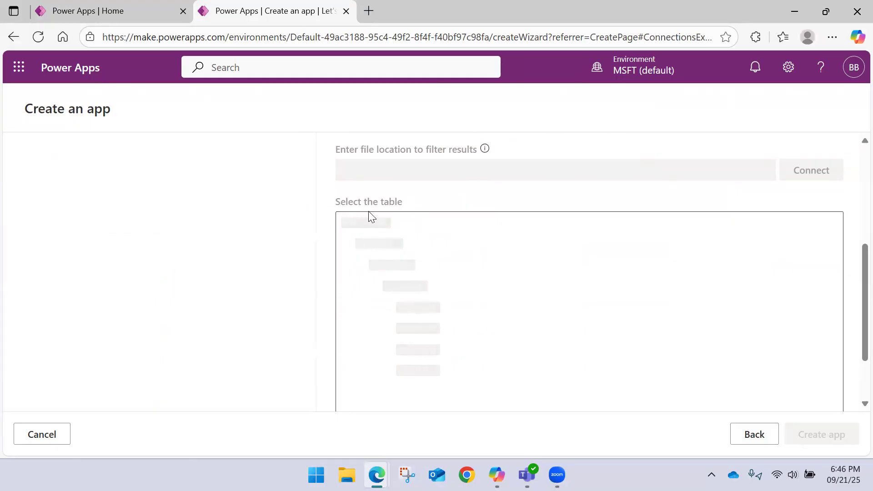
{"action": "scroll", "coordinate": [369, 217], "scroll_direction": "up", "scroll_amount": 5}
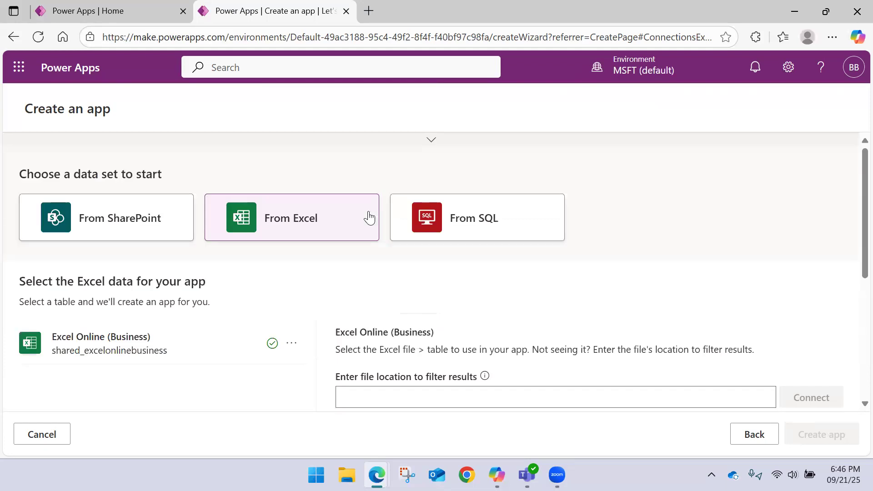
{"action": "scroll", "coordinate": [357, 215], "scroll_direction": "down", "scroll_amount": 3}
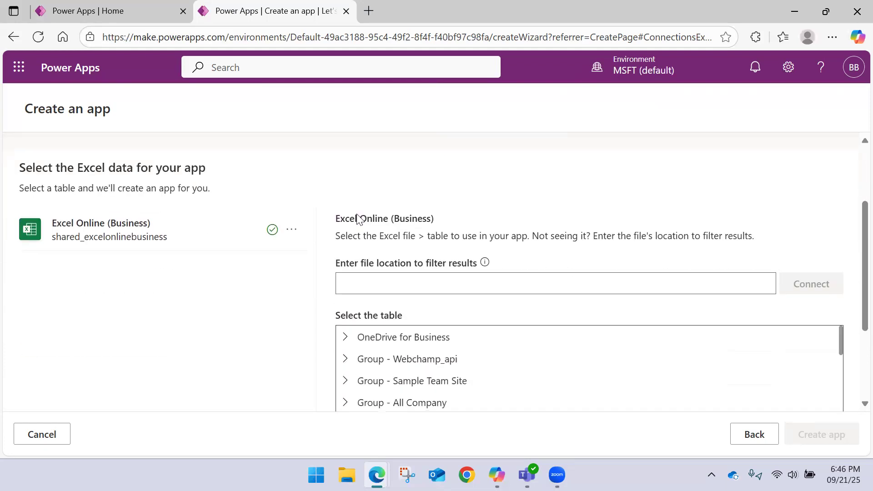
{"action": "scroll", "coordinate": [372, 236], "scroll_direction": "down", "scroll_amount": 3}
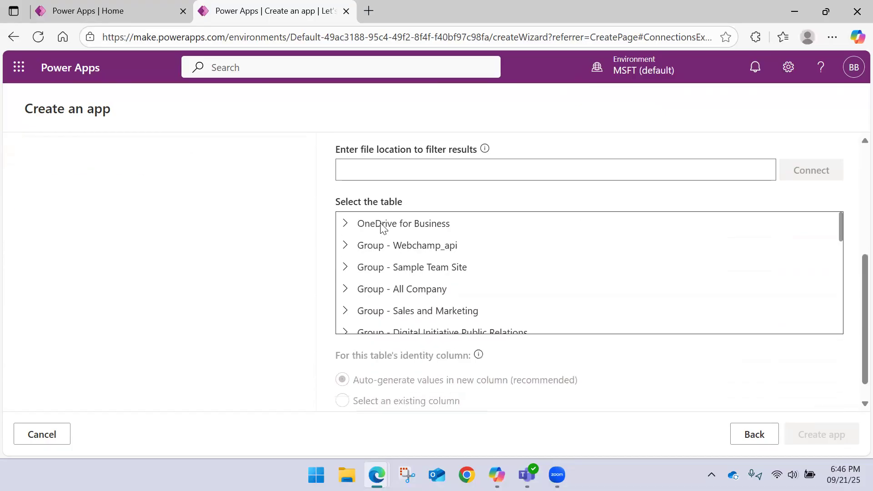
Step: Select OfficeForms.Table from Employee Leave Request Form.xlsx in the OneDrive folder of OneDrive for Business
{"action": "left_click", "coordinate": [382, 227]}
{"action": "left_click", "coordinate": [344, 225]}
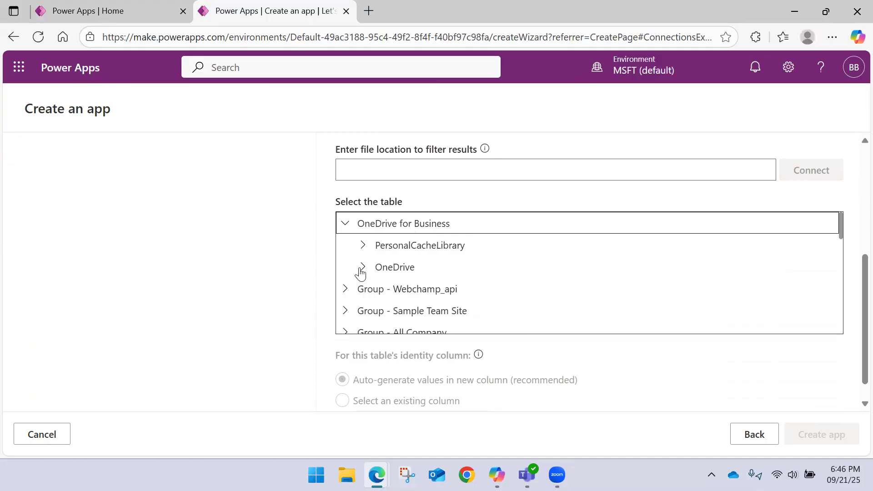
{"action": "left_click", "coordinate": [362, 267]}
{"action": "scroll", "coordinate": [431, 248], "scroll_direction": "down", "scroll_amount": 3}
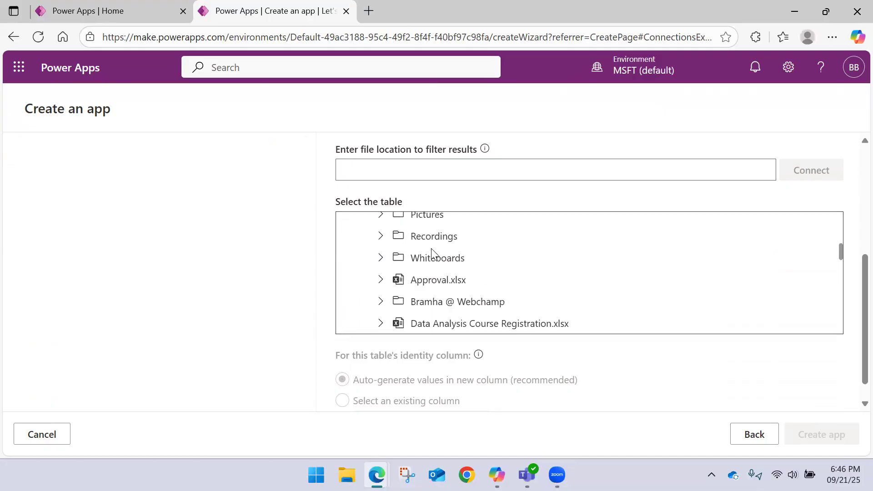
{"action": "scroll", "coordinate": [471, 268], "scroll_direction": "down", "scroll_amount": 3}
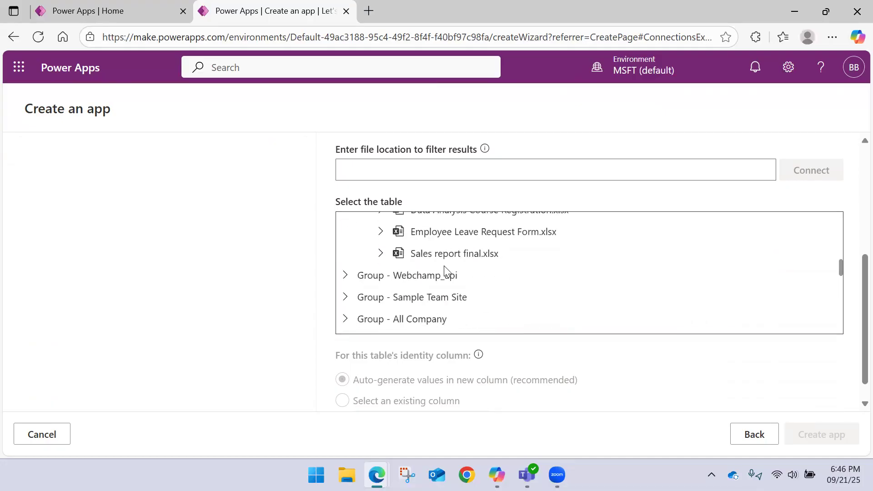
{"action": "left_click", "coordinate": [461, 235]}
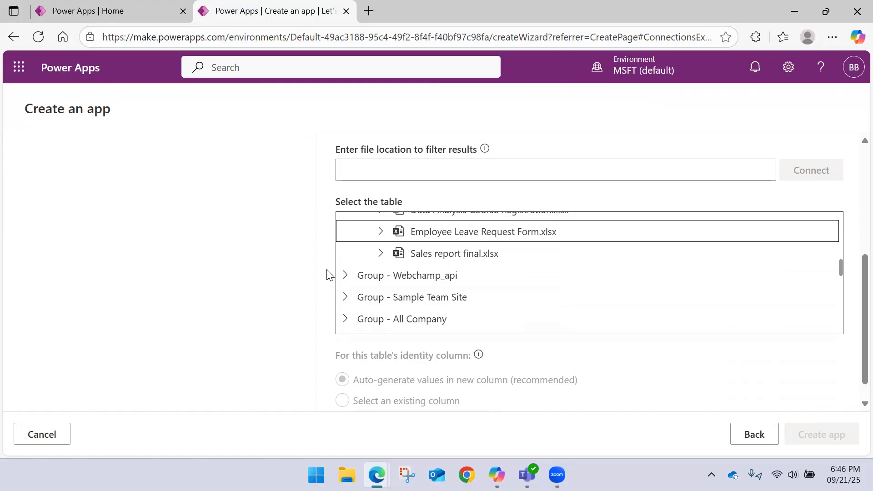
{"action": "left_click", "coordinate": [380, 233]}
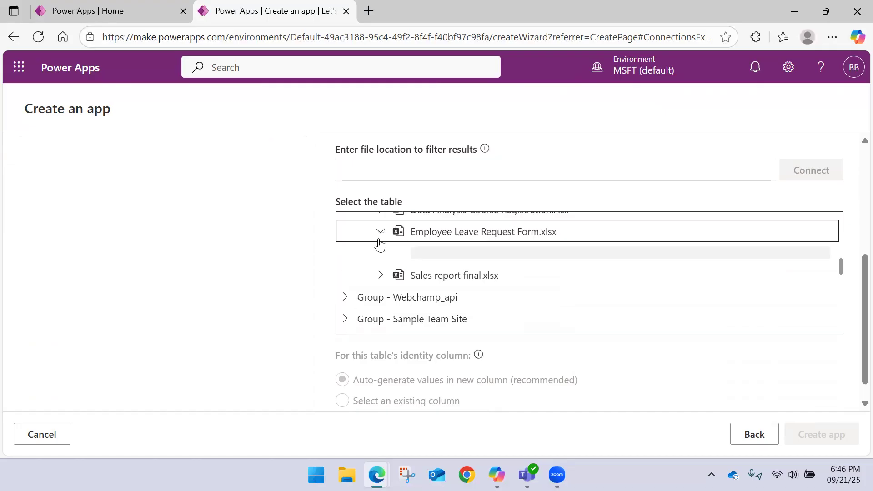
{"action": "left_click", "coordinate": [449, 259]}
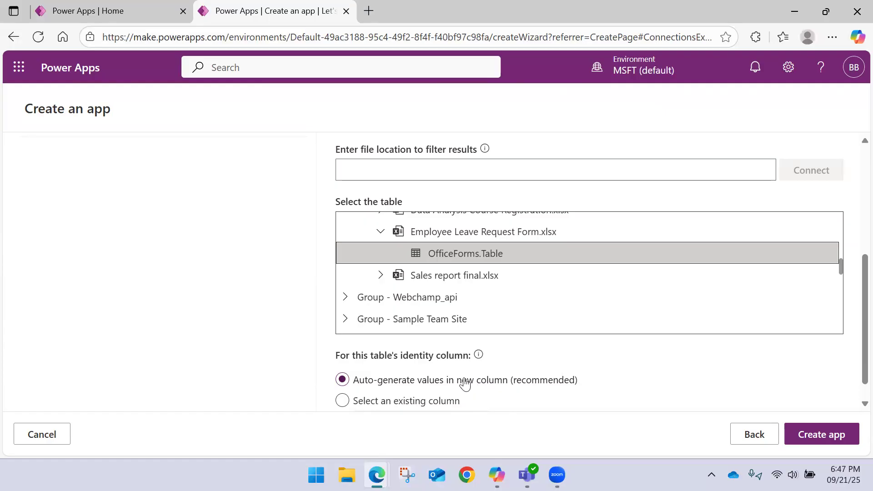
Step: Try the existing Employee_ID column as the table's identity column, and return to auto-generating values in a new column
{"action": "left_click", "coordinate": [409, 401]}
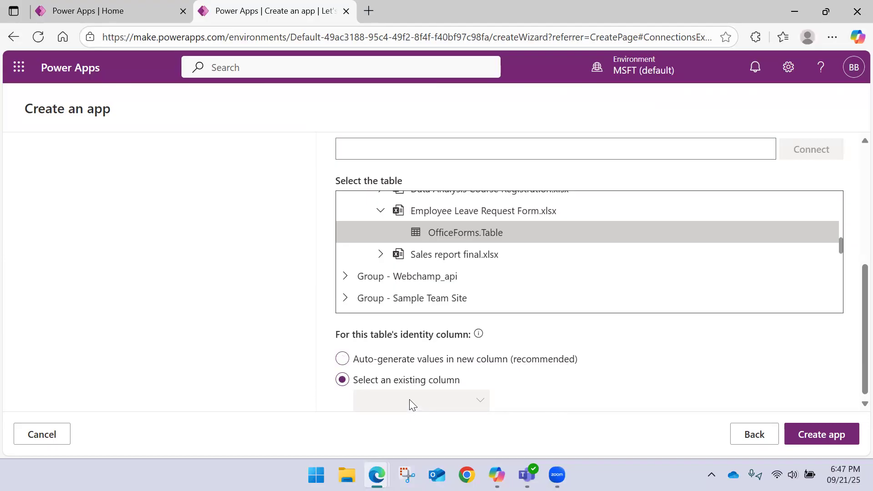
{"action": "left_click", "coordinate": [477, 400]}
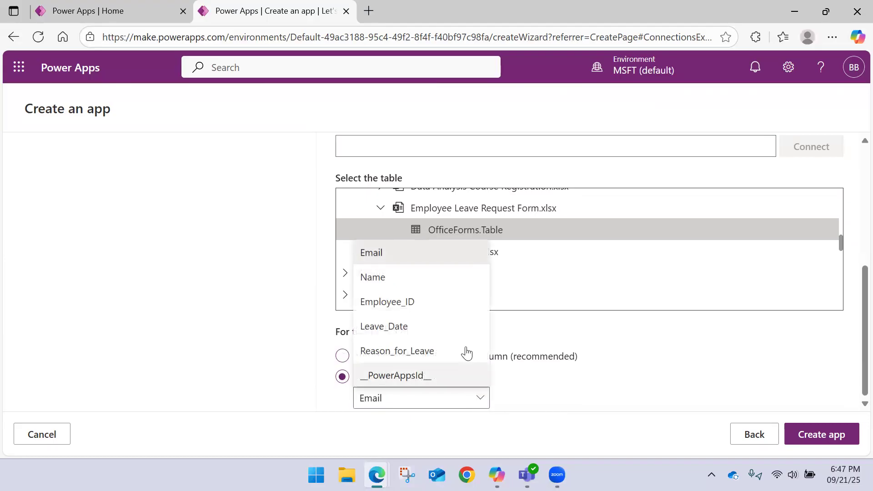
{"action": "left_click", "coordinate": [422, 306]}
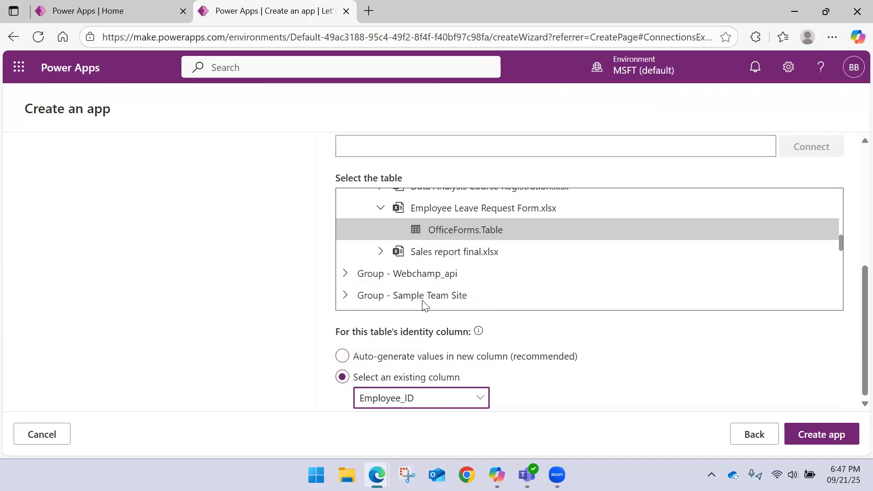
{"action": "left_click", "coordinate": [407, 359]}
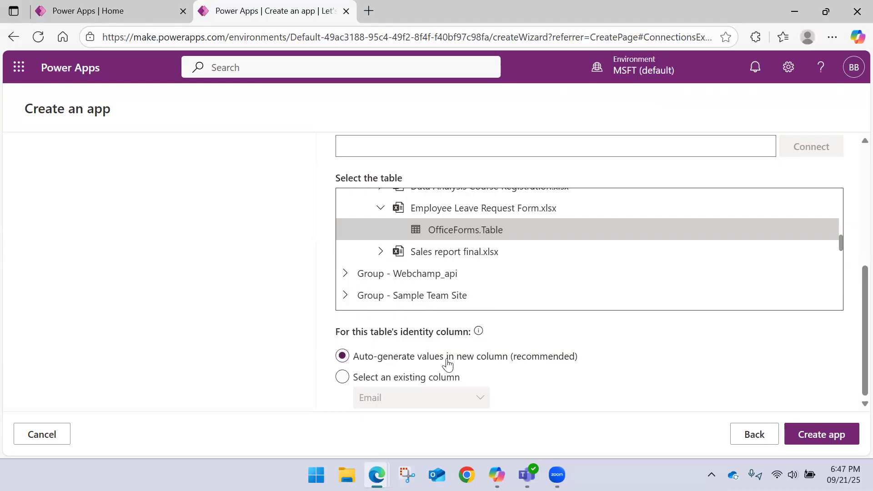
Step: Try to create the app from OfficeForms.Table with auto-generated identity values
{"action": "scroll", "coordinate": [619, 361], "scroll_direction": "up", "scroll_amount": 3}
{"action": "scroll", "coordinate": [619, 362], "scroll_direction": "down", "scroll_amount": 3}
{"action": "left_click", "coordinate": [814, 436]}
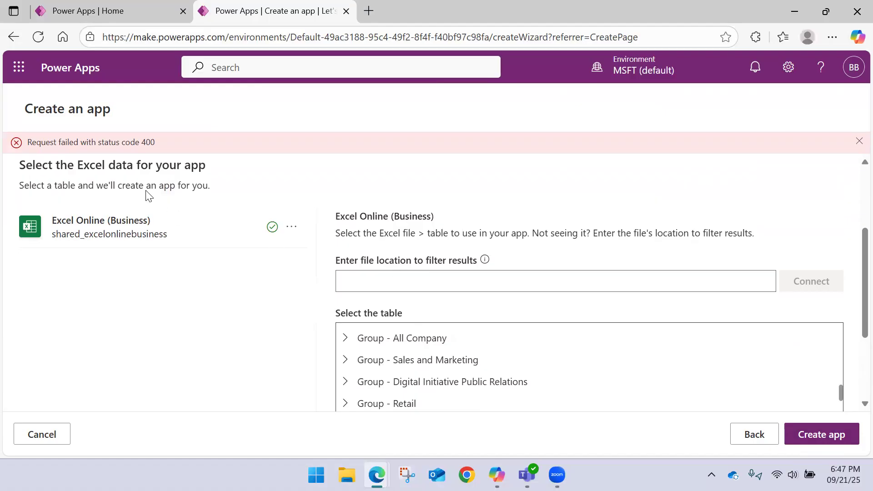
Step: Review the hint on accepted file locations and check that OfficeForms.Table is the selected table
{"action": "left_click", "coordinate": [388, 287]}
{"action": "mouse_move", "coordinate": [485, 262]}
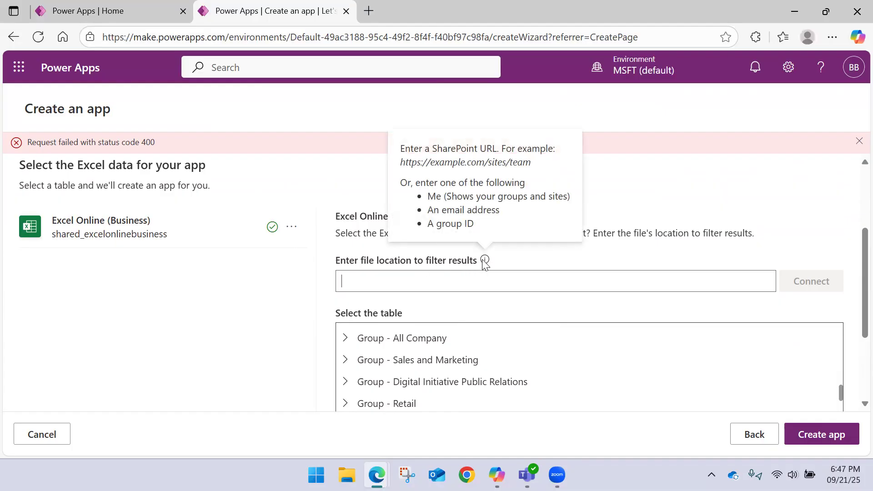
{"action": "scroll", "coordinate": [413, 203], "scroll_direction": "down", "scroll_amount": 3}
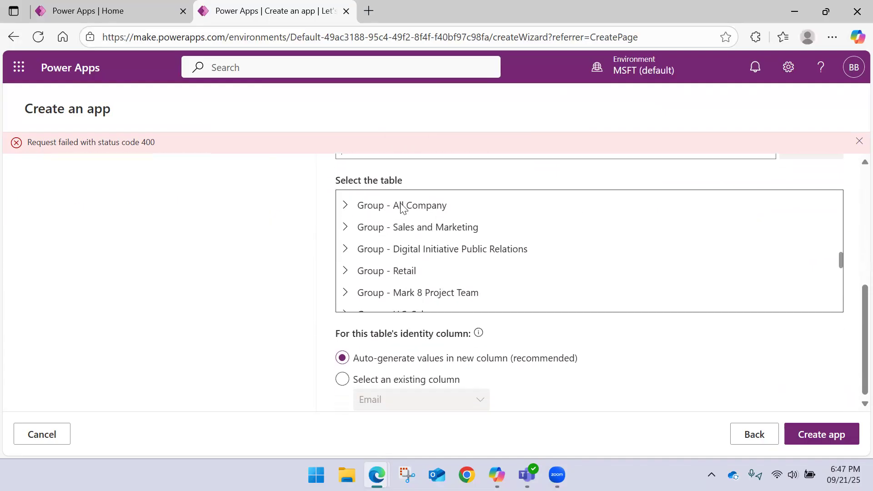
{"action": "scroll", "coordinate": [409, 227], "scroll_direction": "down", "scroll_amount": 10}
{"action": "scroll", "coordinate": [382, 226], "scroll_direction": "up", "scroll_amount": 10}
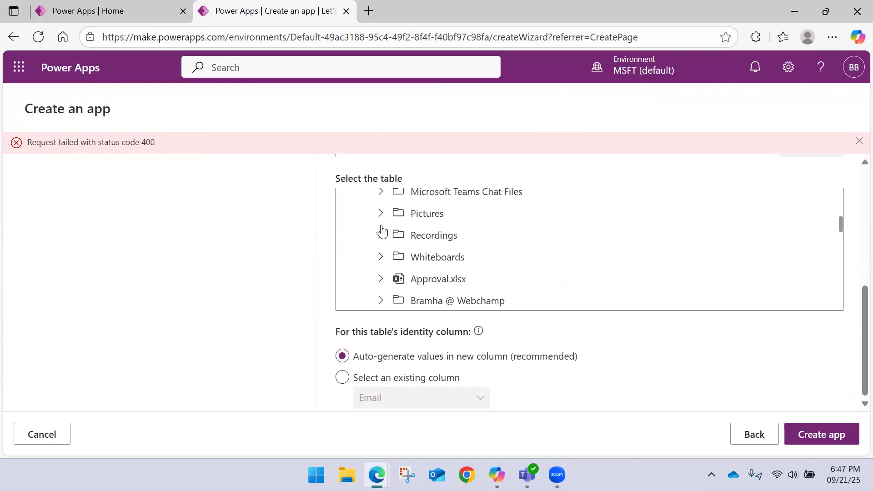
{"action": "scroll", "coordinate": [384, 227], "scroll_direction": "up", "scroll_amount": 3}
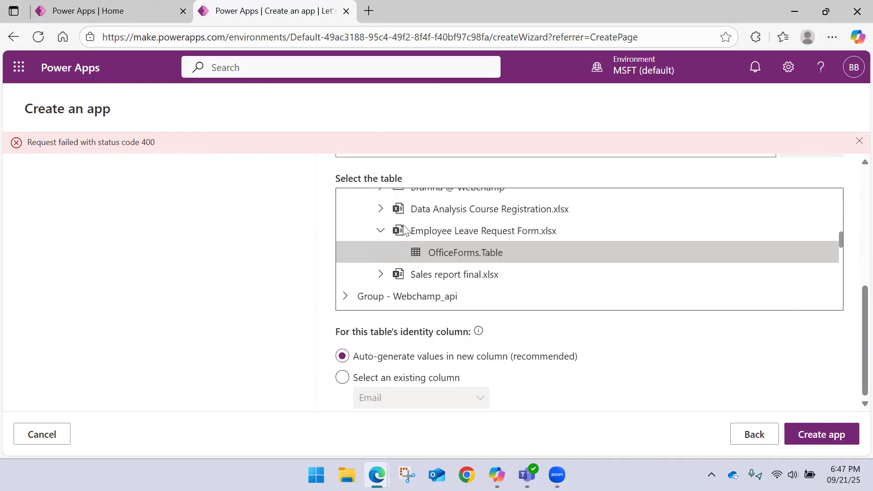
{"action": "left_click", "coordinate": [481, 261]}
{"action": "scroll", "coordinate": [356, 294], "scroll_direction": "up", "scroll_amount": 3}
{"action": "scroll", "coordinate": [356, 294], "scroll_direction": "up", "scroll_amount": 10}
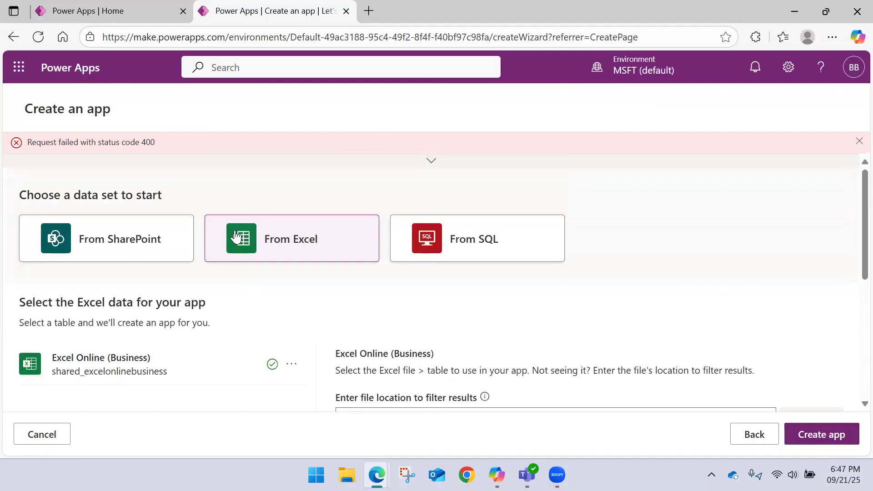
Step: Check which account the Excel Online (Business) connection uses, and close the connection list
{"action": "left_click", "coordinate": [292, 365]}
{"action": "scroll", "coordinate": [200, 376], "scroll_direction": "down", "scroll_amount": 2}
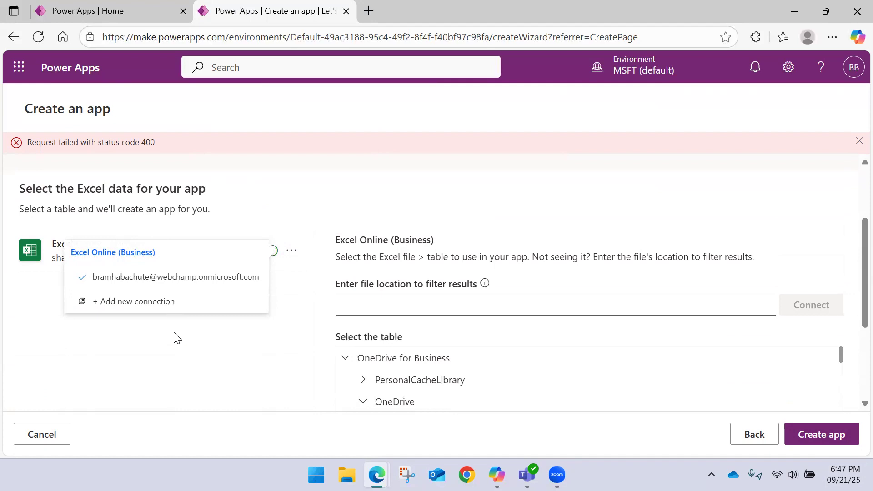
{"action": "scroll", "coordinate": [289, 209], "scroll_direction": "up", "scroll_amount": 2}
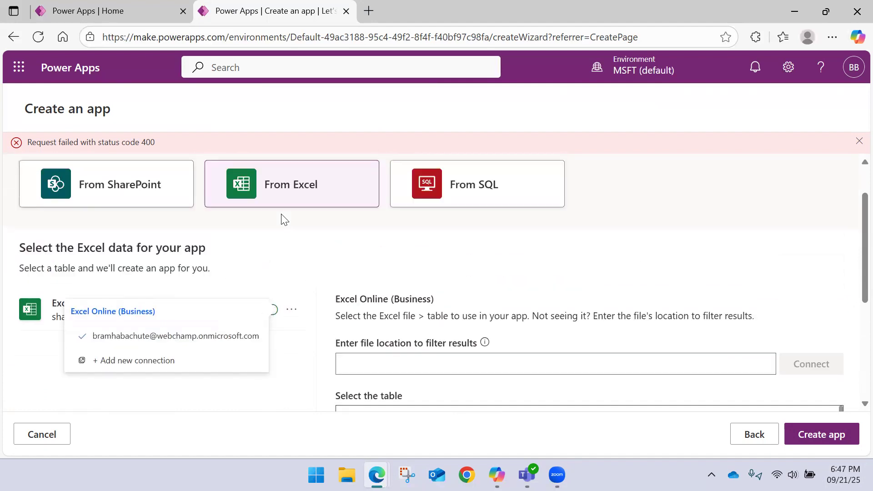
{"action": "scroll", "coordinate": [295, 246], "scroll_direction": "down", "scroll_amount": 2}
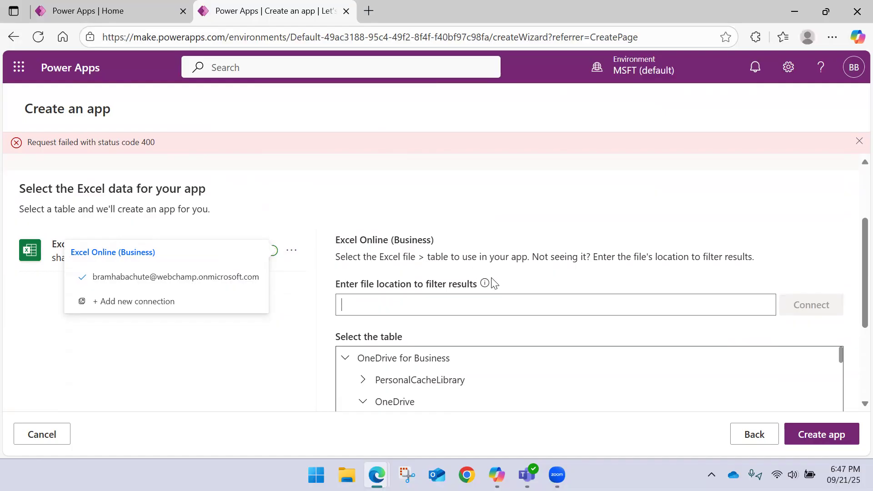
{"action": "mouse_move", "coordinate": [485, 285]}
{"action": "left_click", "coordinate": [224, 277]}
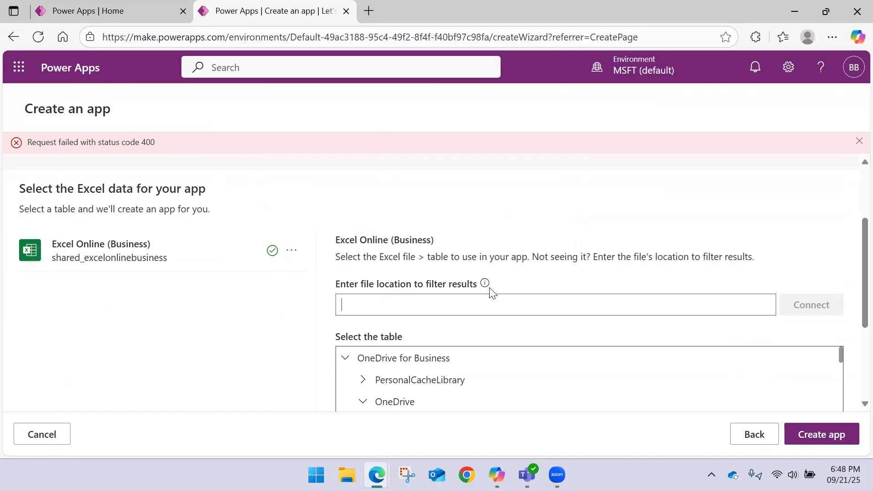
Step: Retry creating the app from OfficeForms.Table in Employee Leave Request Form.xlsx, and dismiss the error banner
{"action": "scroll", "coordinate": [455, 295], "scroll_direction": "down", "scroll_amount": 3}
{"action": "scroll", "coordinate": [450, 273], "scroll_direction": "down", "scroll_amount": 10}
{"action": "left_click", "coordinate": [562, 237]}
{"action": "left_click", "coordinate": [818, 439]}
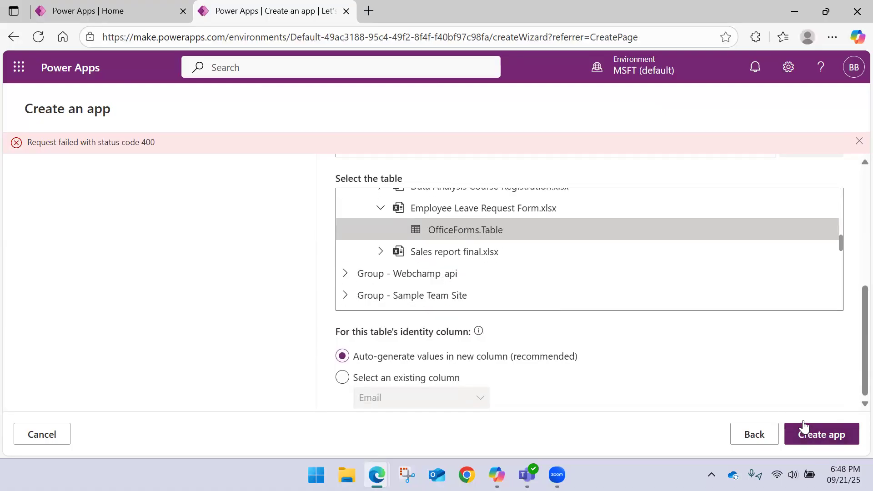
{"action": "left_click", "coordinate": [858, 142]}
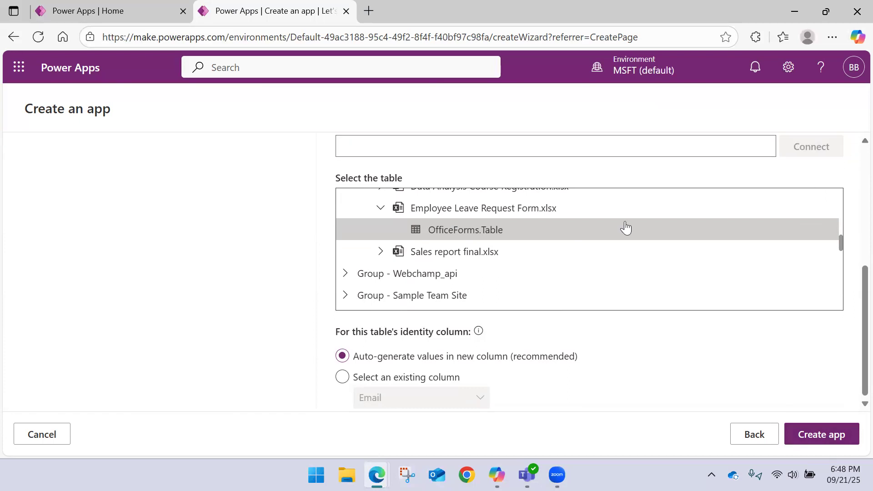
Step: Add a new Excel Online (Business) connection with the existing work account, and check it in the connection list
{"action": "scroll", "coordinate": [623, 226], "scroll_direction": "up", "scroll_amount": 15}
{"action": "scroll", "coordinate": [544, 248], "scroll_direction": "up", "scroll_amount": 3}
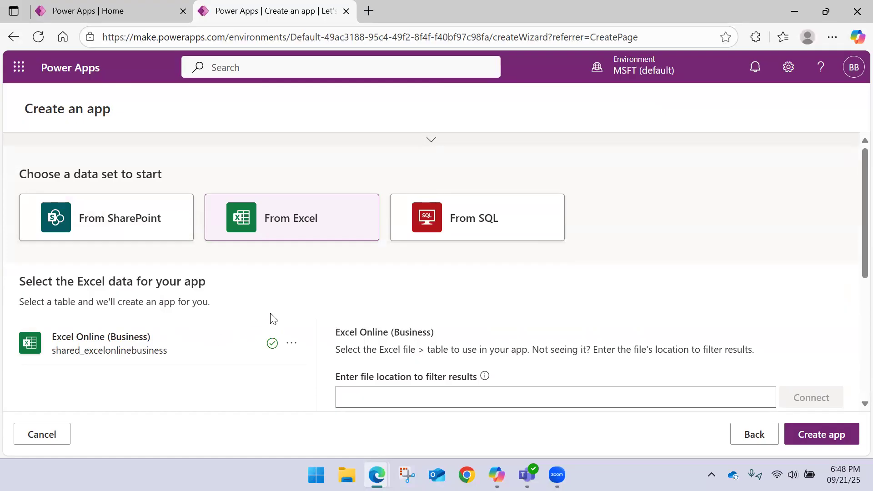
{"action": "scroll", "coordinate": [331, 288], "scroll_direction": "down", "scroll_amount": 2}
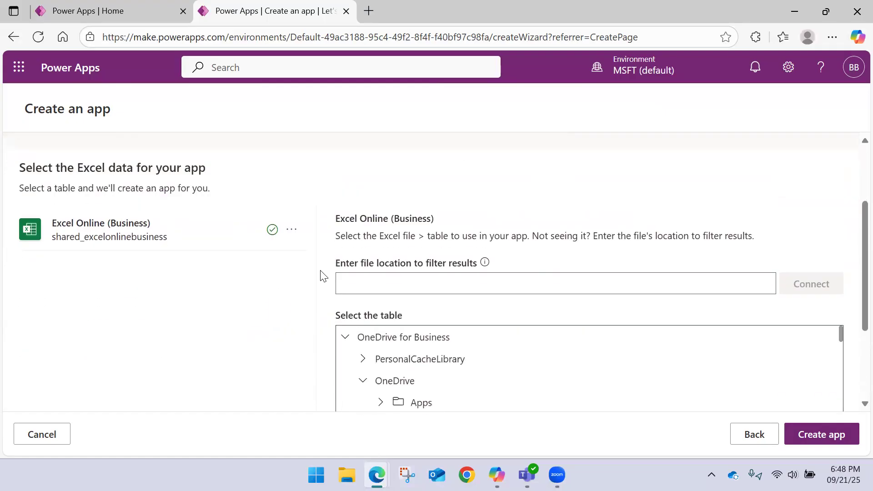
{"action": "left_click", "coordinate": [292, 230]}
{"action": "left_click", "coordinate": [144, 283]}
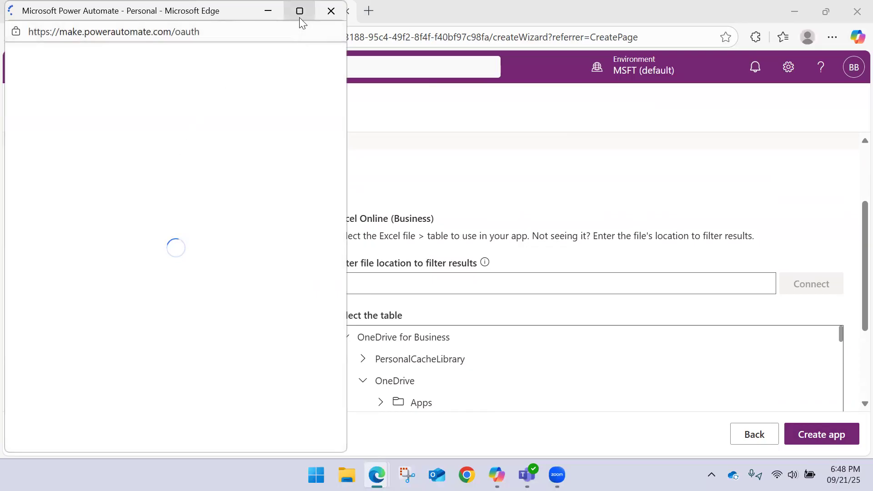
{"action": "left_click", "coordinate": [300, 17]}
{"action": "left_click", "coordinate": [430, 210]}
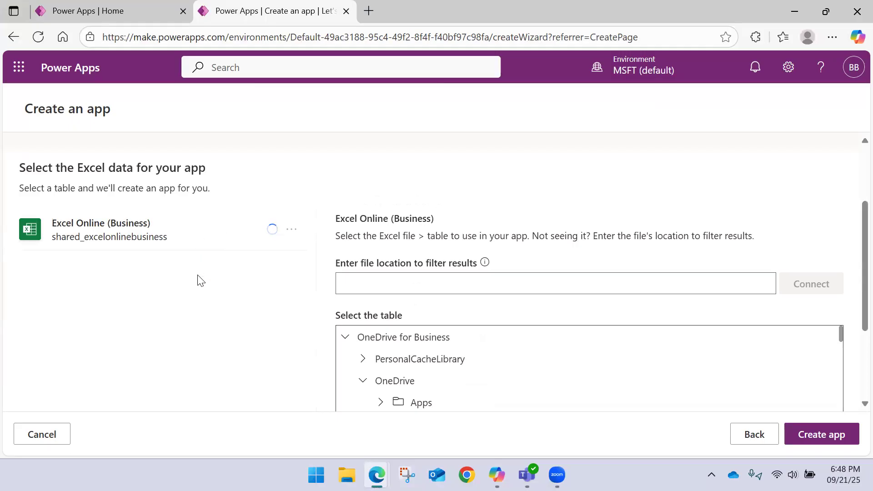
{"action": "left_click", "coordinate": [294, 235]}
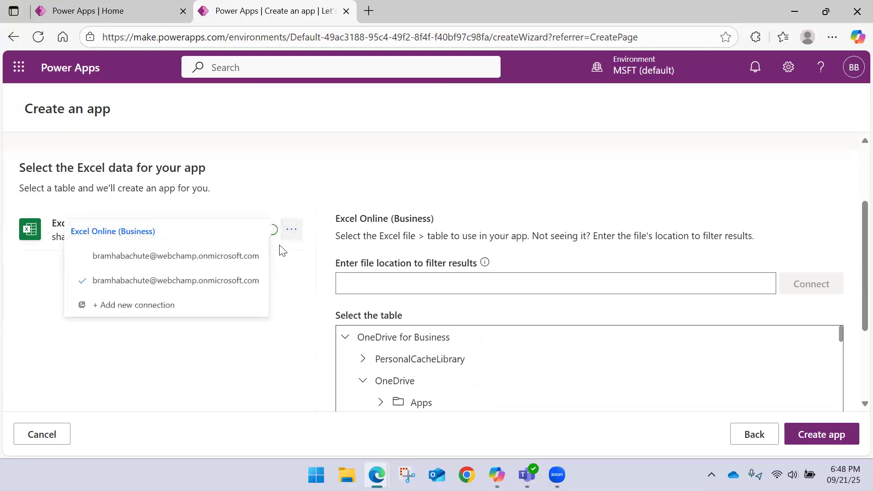
Step: Reselect OfficeForms.Table and try to create the app over the new connection
{"action": "scroll", "coordinate": [424, 335], "scroll_direction": "down", "scroll_amount": 10}
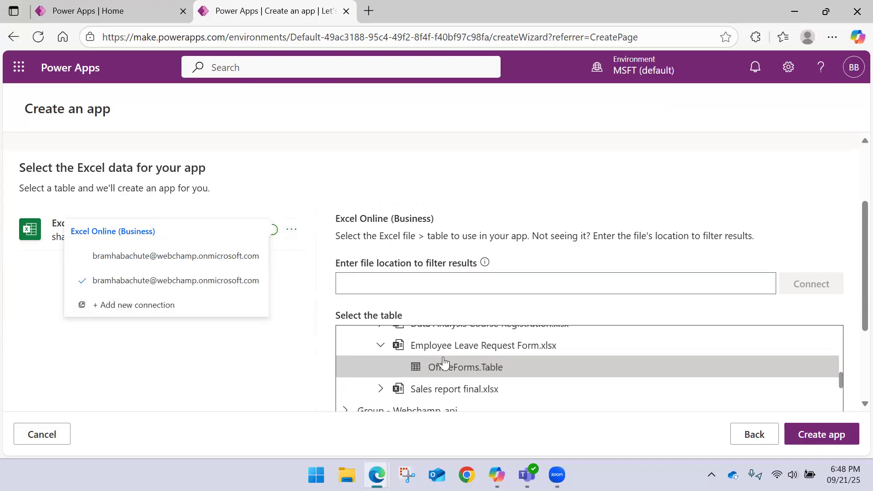
{"action": "left_click", "coordinate": [458, 348]}
{"action": "left_click", "coordinate": [448, 366]}
{"action": "left_click", "coordinate": [830, 437]}
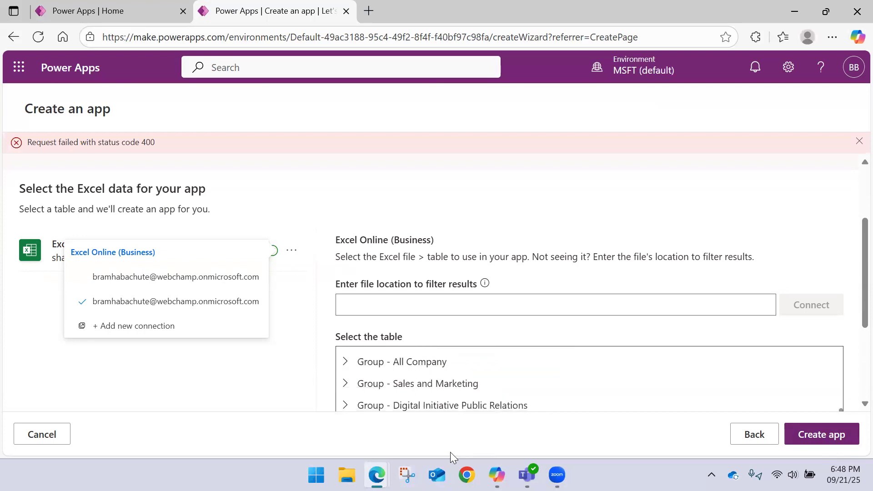
Step: Switch to File Explorer, open Employee Leave Request Form from the OneDrive folder in Excel, and delete the __PowerAppsId__ column F
{"action": "left_click", "coordinate": [351, 468]}
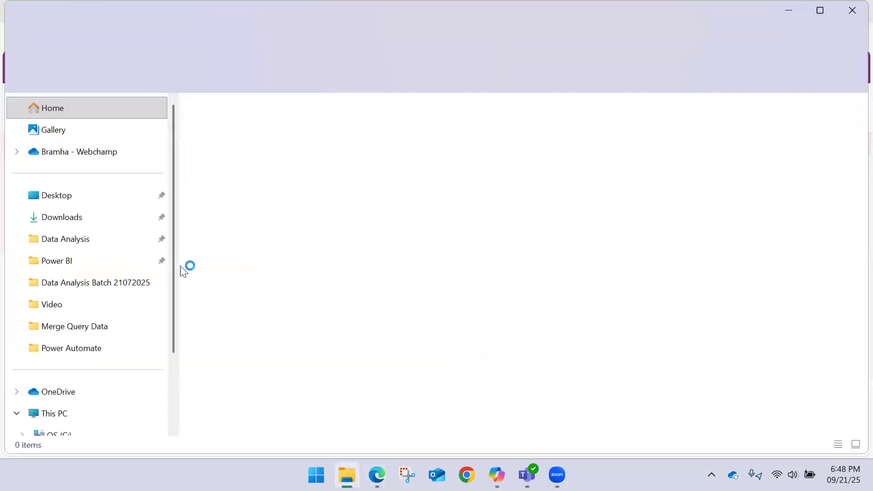
{"action": "left_click", "coordinate": [76, 390]}
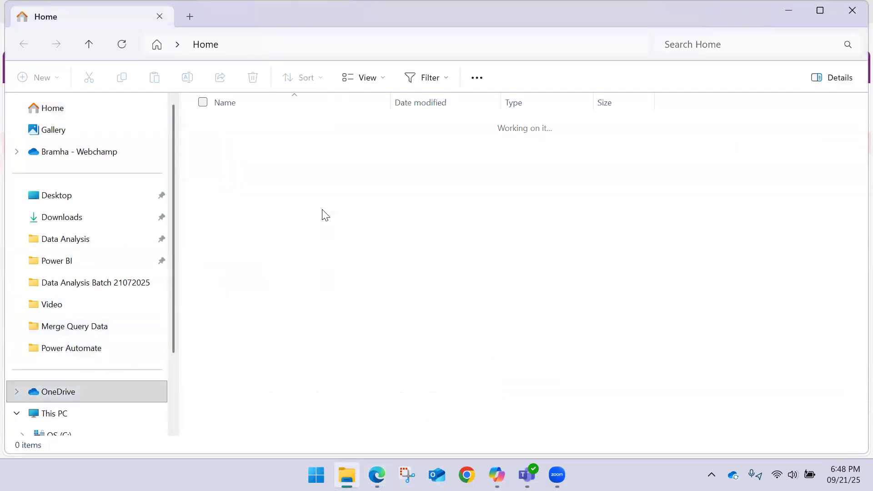
{"action": "scroll", "coordinate": [261, 156], "scroll_direction": "down", "scroll_amount": 3}
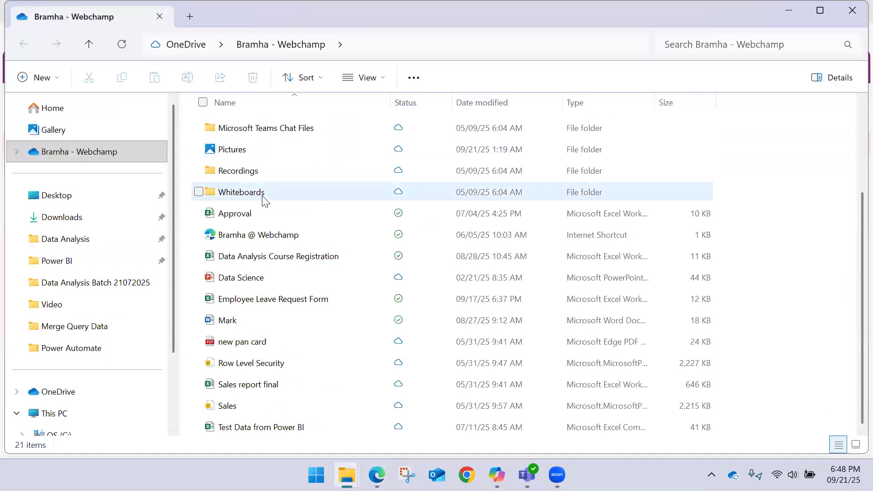
{"action": "left_click", "coordinate": [269, 298]}
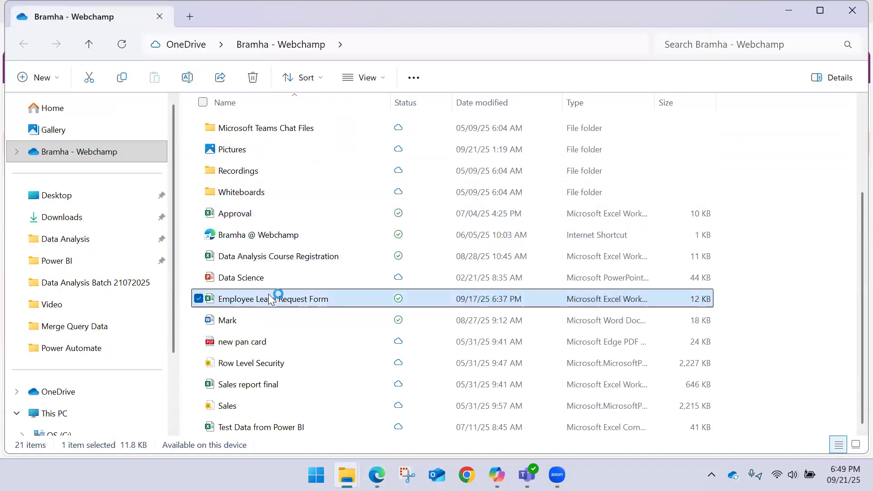
{"action": "double_click", "coordinate": [270, 298]}
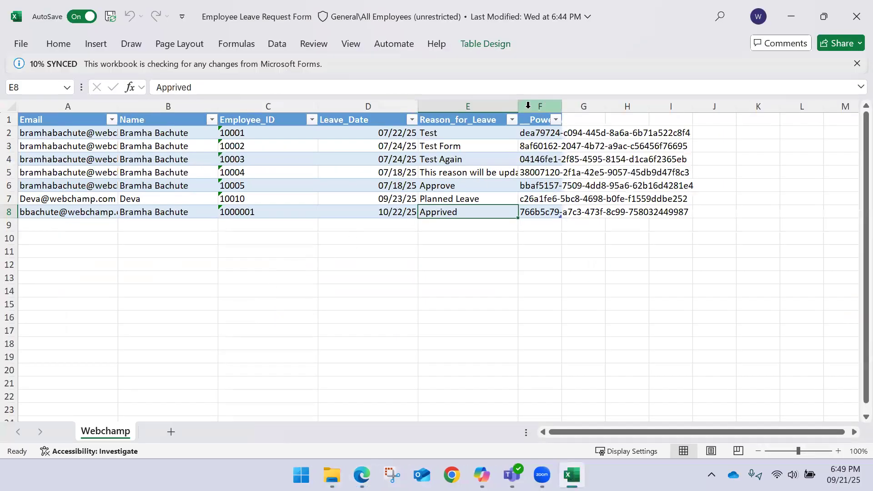
{"action": "left_click", "coordinate": [529, 106]}
{"action": "key", "text": "ctrl+minus"}
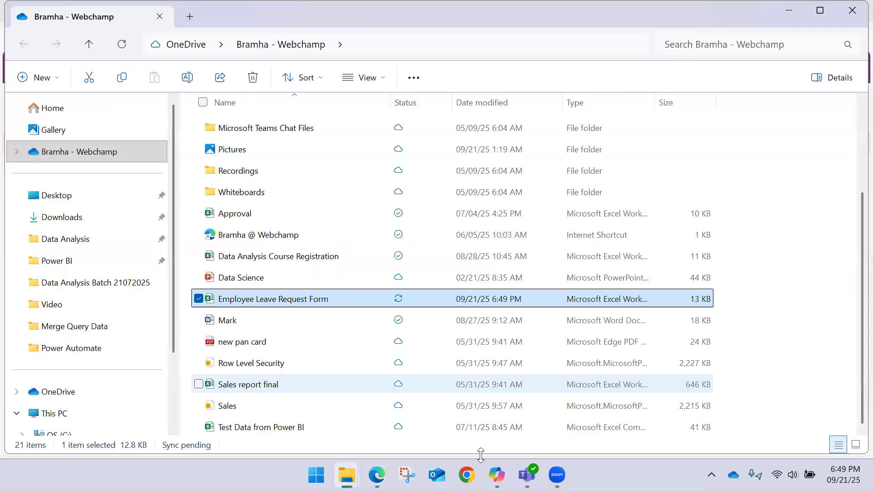
Step: Switch back to Power Apps in Edge and create the app from OfficeForms.Table with an auto-generated identity column
{"action": "mouse_move", "coordinate": [377, 475]}
{"action": "left_click", "coordinate": [416, 356]}
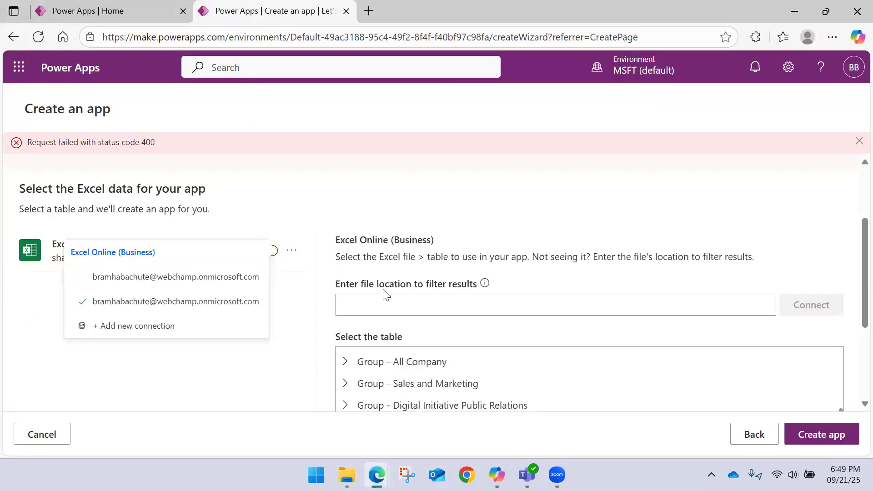
{"action": "scroll", "coordinate": [386, 294], "scroll_direction": "down", "scroll_amount": 8}
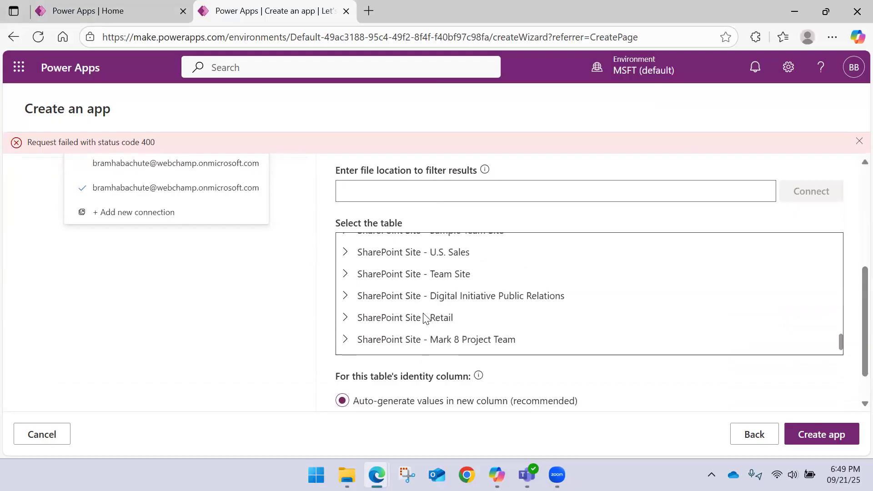
{"action": "scroll", "coordinate": [425, 318], "scroll_direction": "down", "scroll_amount": 3}
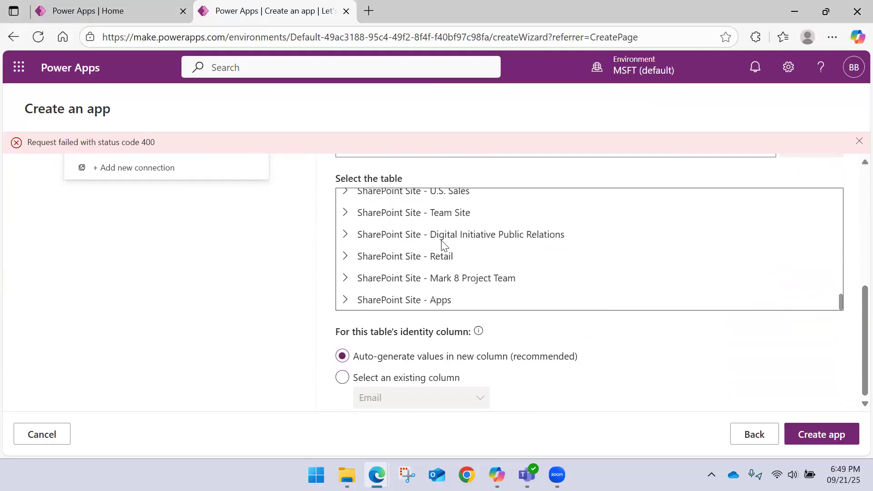
{"action": "scroll", "coordinate": [443, 245], "scroll_direction": "up", "scroll_amount": 10}
{"action": "left_click", "coordinate": [486, 257]}
{"action": "left_click", "coordinate": [814, 436]}
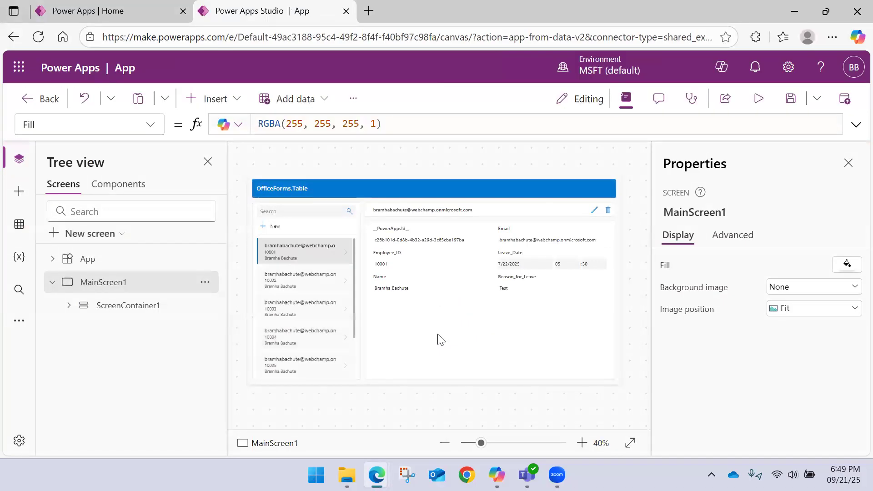
Step: Replace the header label's text formula with "Employee Leave Request Form"
{"action": "left_click", "coordinate": [849, 164]}
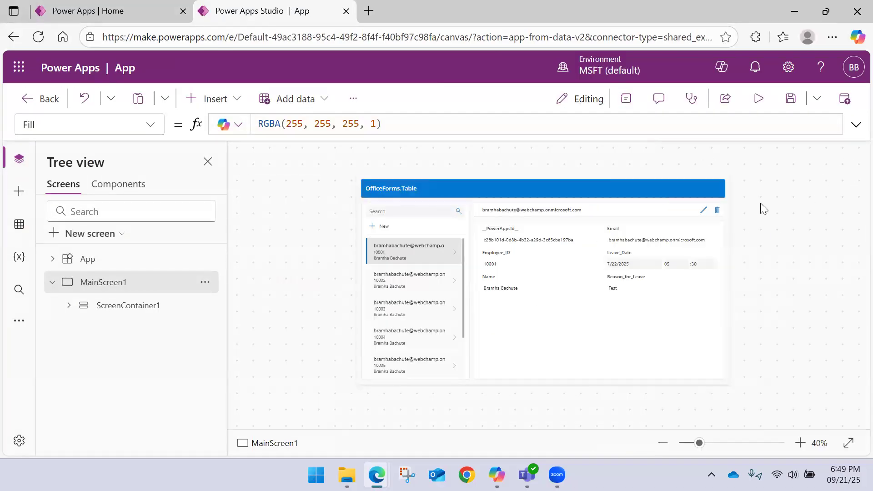
{"action": "left_click", "coordinate": [505, 187]}
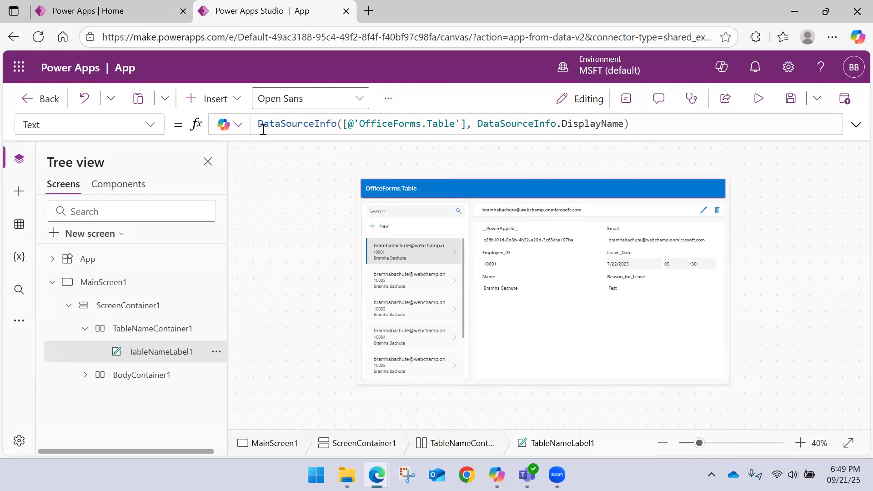
{"action": "left_click", "coordinate": [632, 126], "text": "shift"}
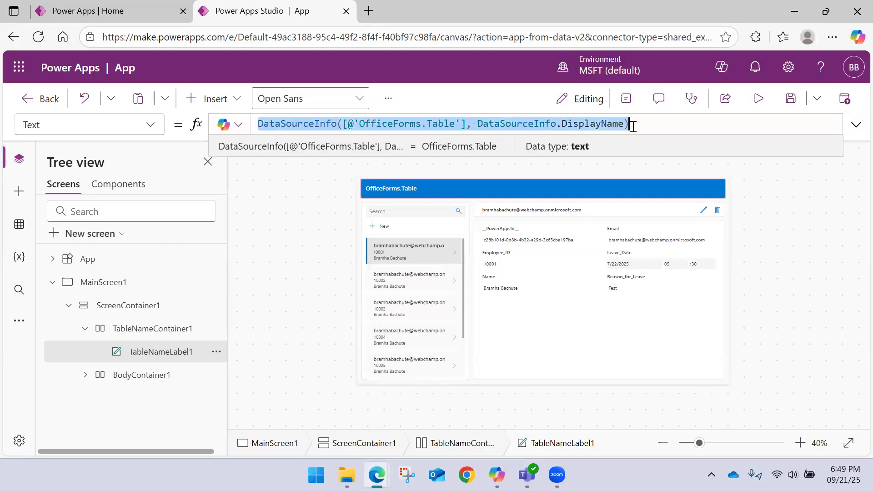
{"action": "type", "text": "Emp"}
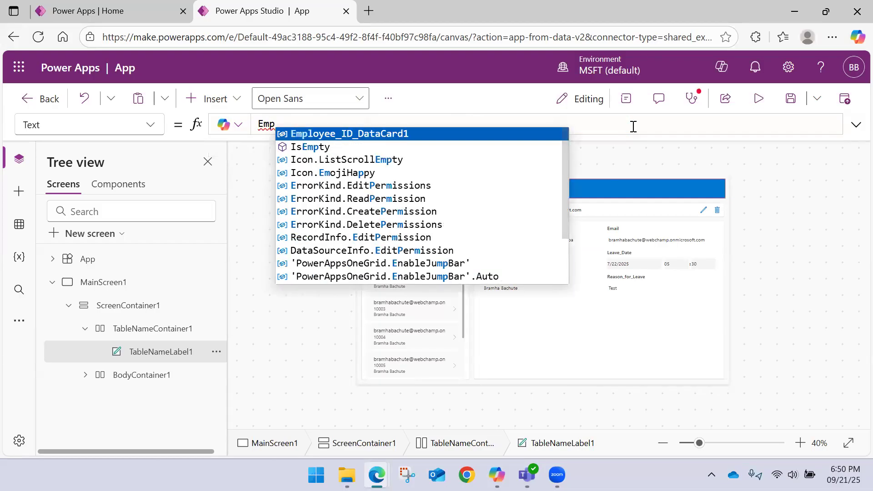
{"action": "type", "text": "lo"}
{"action": "key", "text": "BackSpace"}
{"action": "key", "text": "BackSpace"}
{"action": "key", "text": "BackSpace"}
{"action": "key", "text": "BackSpace"}
{"action": "key", "text": "BackSpace"}
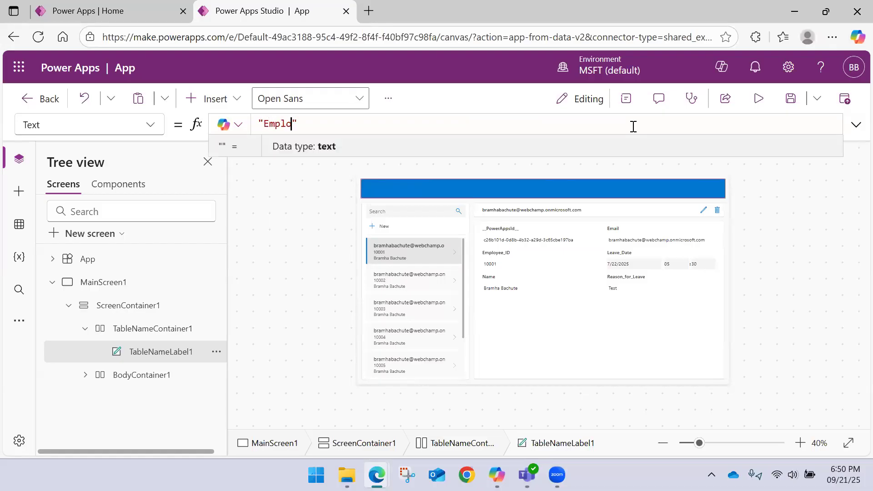
{"action": "type", "text": "Employee Leave Request Form"}
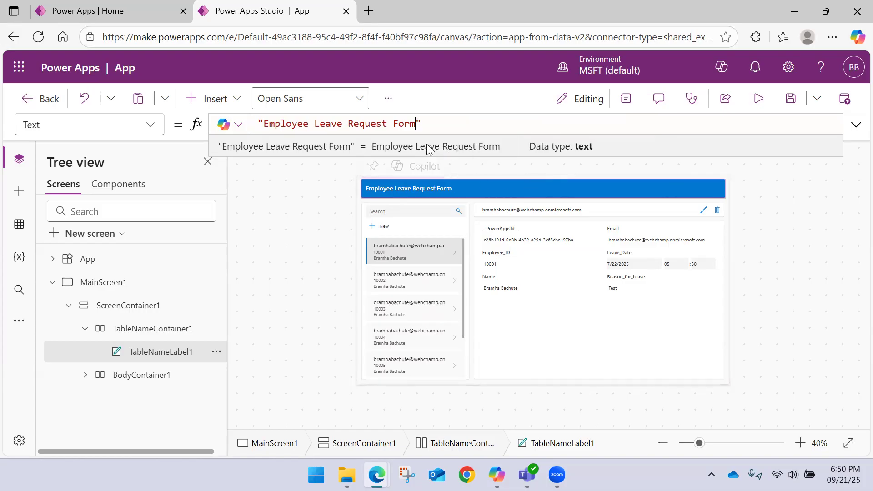
Step: Center-align the header label's text, and close its properties
{"action": "left_click", "coordinate": [626, 98]}
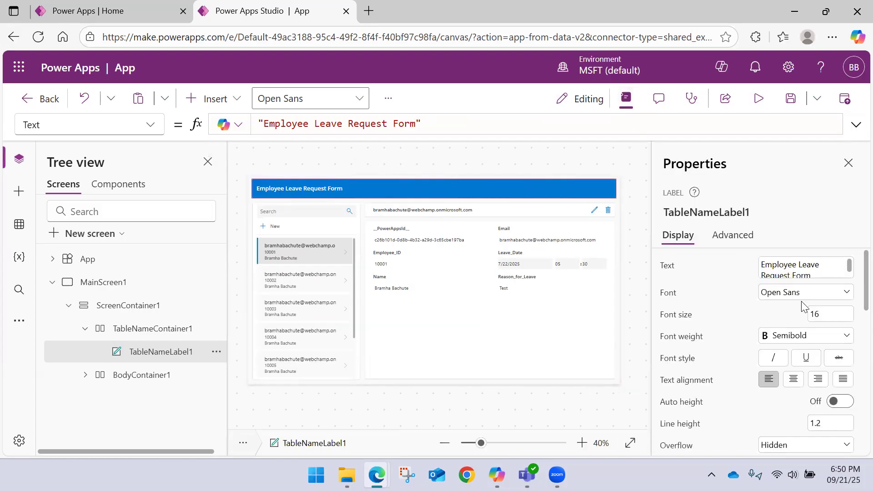
{"action": "left_click", "coordinate": [792, 382]}
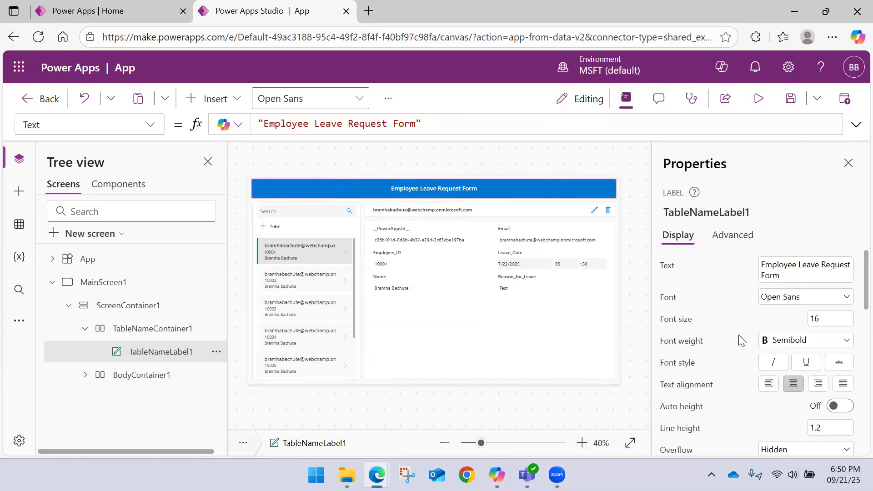
{"action": "left_click", "coordinate": [480, 170]}
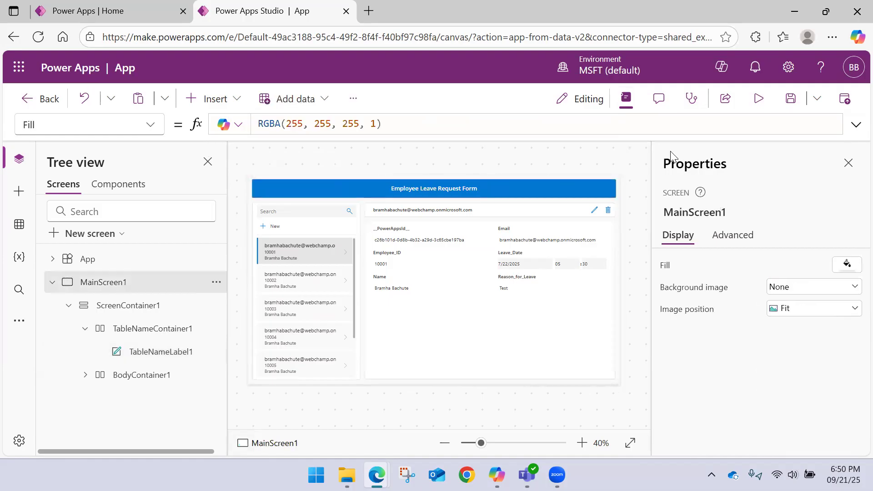
{"action": "left_click", "coordinate": [848, 162]}
Step: Examine the form's __PowerAppsId__ card and the screen hierarchy from MainScreen1 through ScreenContainer1 to TableNameContainer1
{"action": "scroll", "coordinate": [759, 234], "scroll_direction": "up", "scroll_amount": 3}
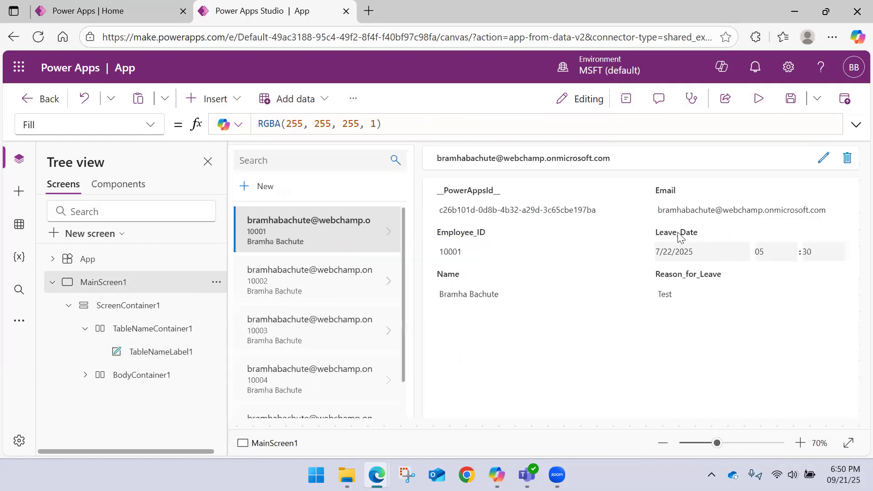
{"action": "scroll", "coordinate": [647, 248], "scroll_direction": "up", "scroll_amount": 2}
{"action": "left_click", "coordinate": [531, 259]}
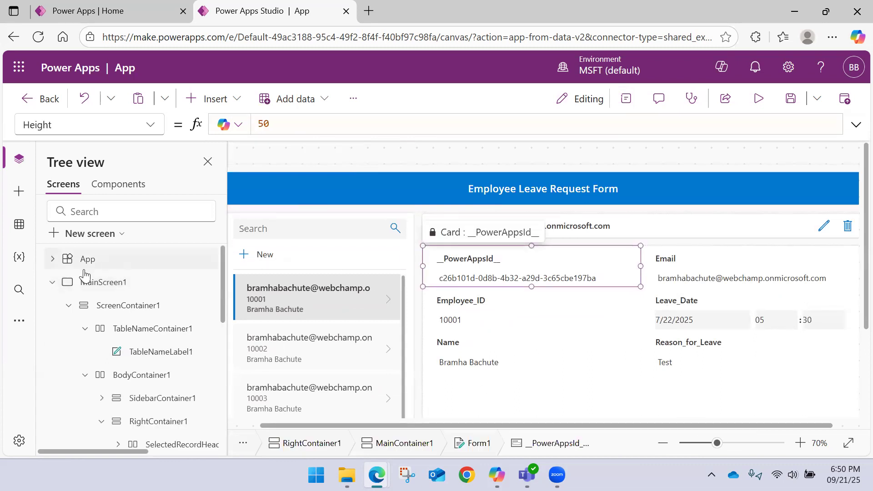
{"action": "left_click", "coordinate": [52, 282]}
{"action": "left_click", "coordinate": [104, 282]}
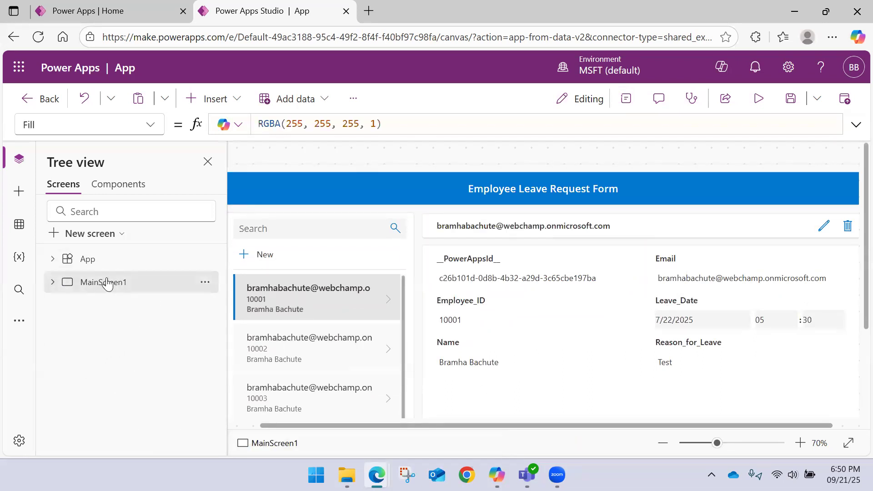
{"action": "scroll", "coordinate": [312, 178], "scroll_direction": "down", "scroll_amount": 1}
{"action": "scroll", "coordinate": [296, 200], "scroll_direction": "down", "scroll_amount": 1}
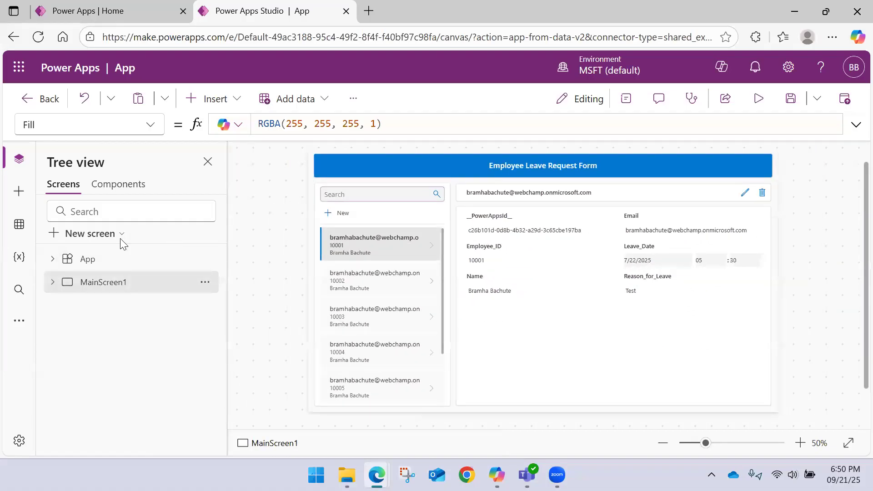
{"action": "left_click", "coordinate": [53, 285]}
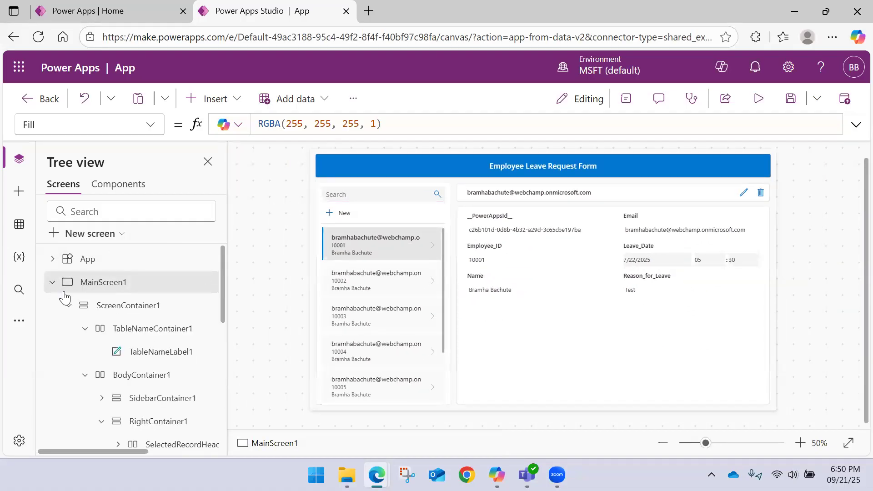
{"action": "left_click", "coordinate": [109, 306]}
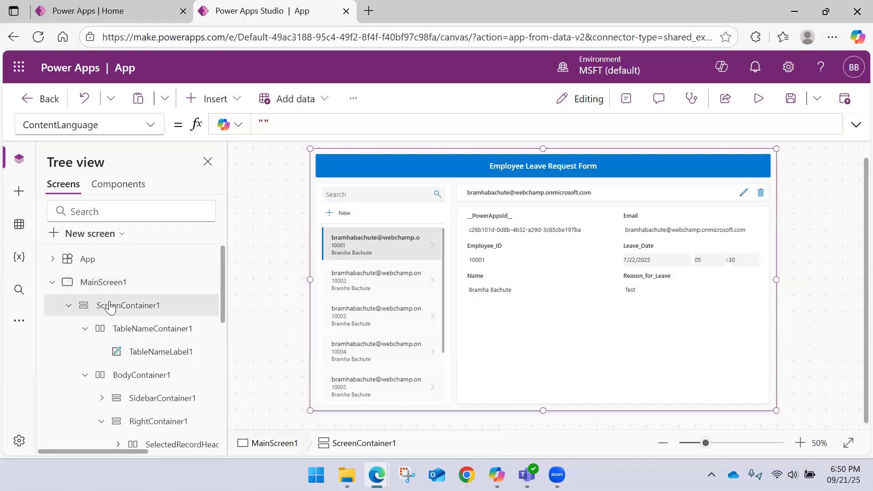
{"action": "left_click", "coordinate": [122, 332]}
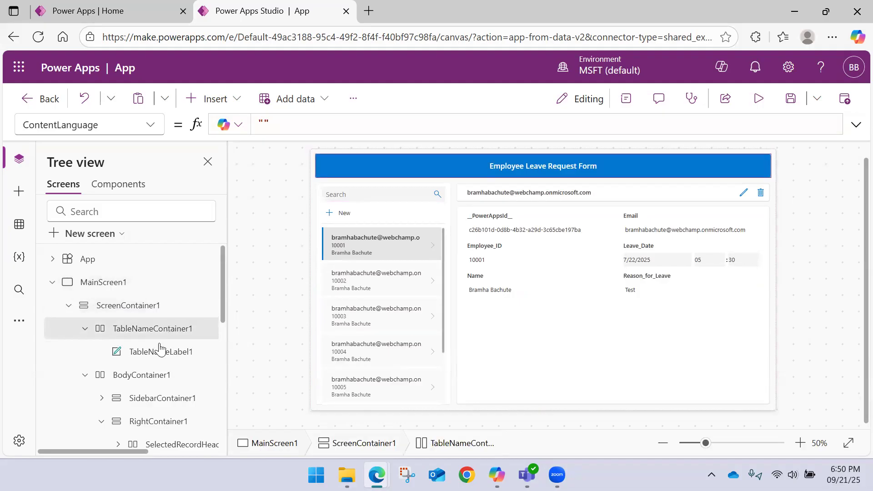
Step: Examine which screen areas BodyContainer1, SidebarContainer1 and SearchContainer1 cover, and collapse the sidebar and right containers
{"action": "scroll", "coordinate": [156, 347], "scroll_direction": "down", "scroll_amount": 3}
{"action": "left_click", "coordinate": [153, 267]}
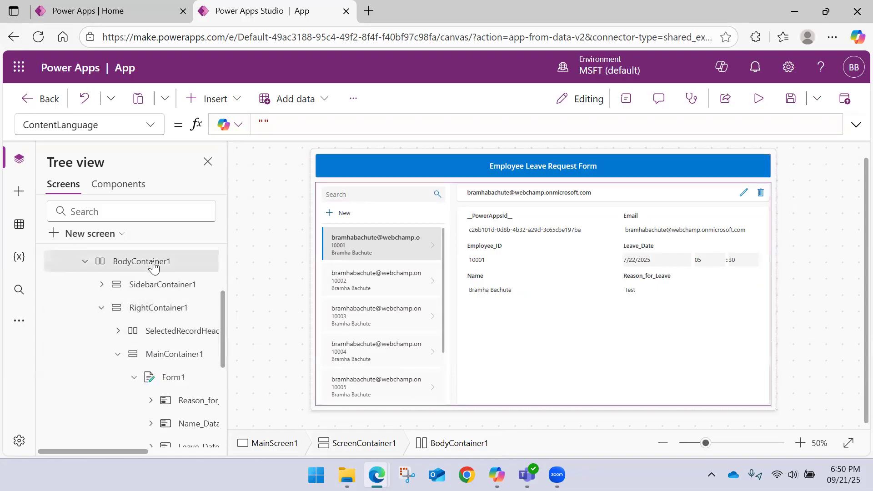
{"action": "left_click", "coordinate": [149, 286]}
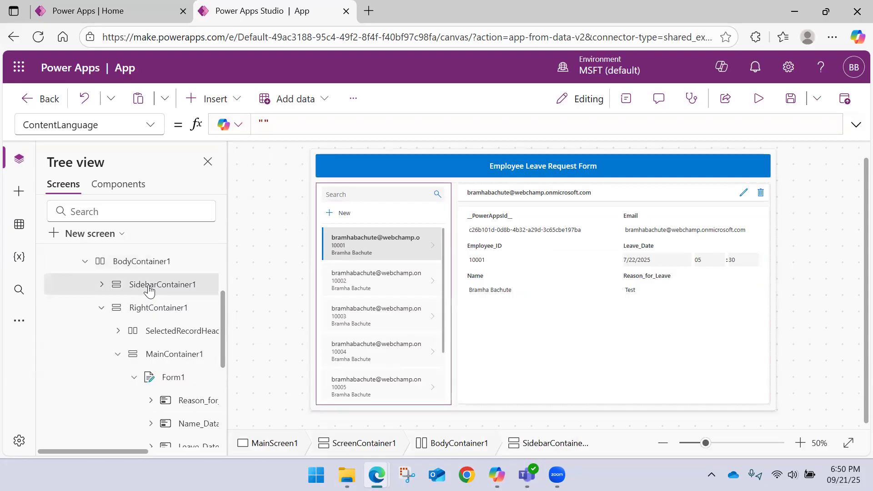
{"action": "left_click", "coordinate": [102, 284]}
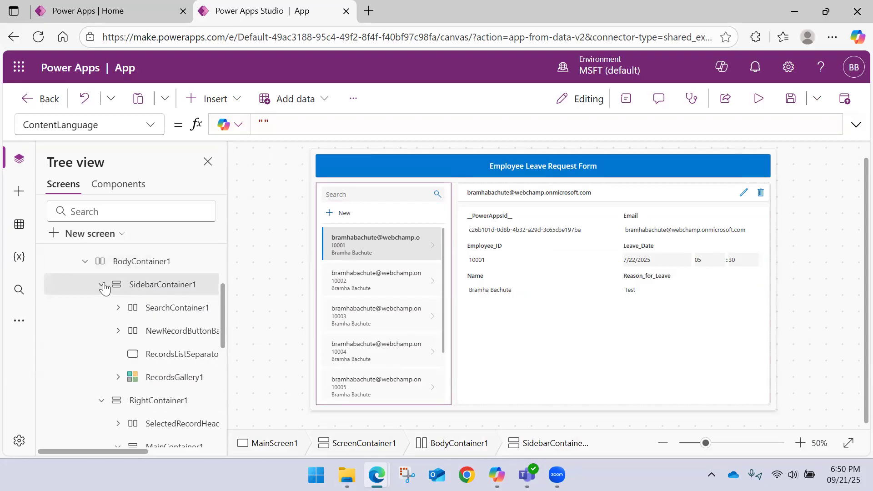
{"action": "left_click", "coordinate": [163, 309]}
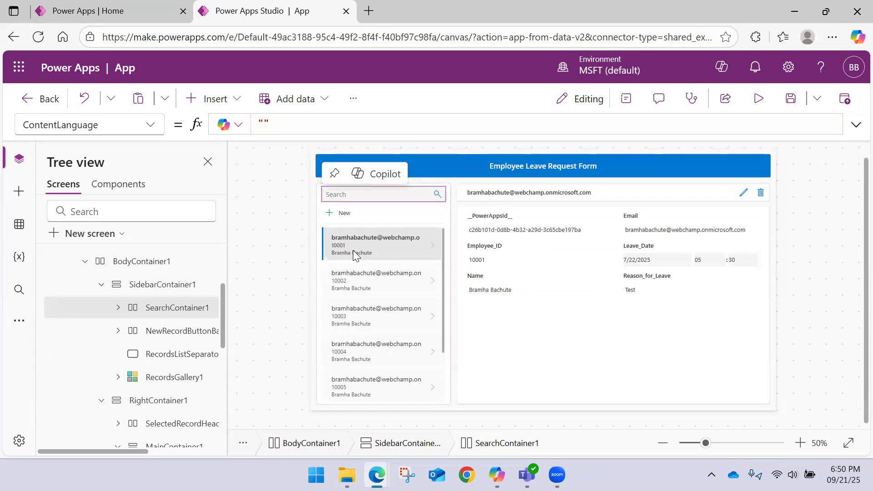
{"action": "left_click", "coordinate": [100, 285]}
{"action": "left_click", "coordinate": [102, 308]}
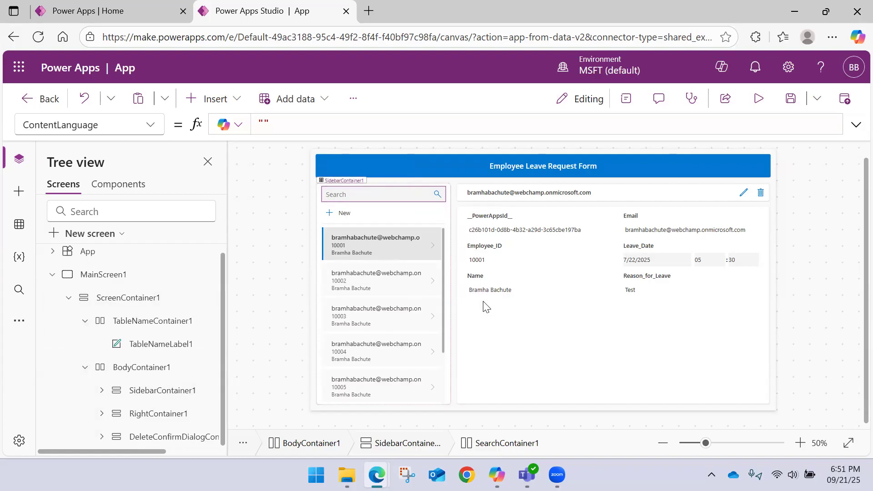
Step: Examine the data source of Form1 and the items formula of RecordsGallery1, and locate the gallery within SidebarContainer1
{"action": "left_click", "coordinate": [517, 353]}
{"action": "scroll", "coordinate": [421, 266], "scroll_direction": "up", "scroll_amount": 3}
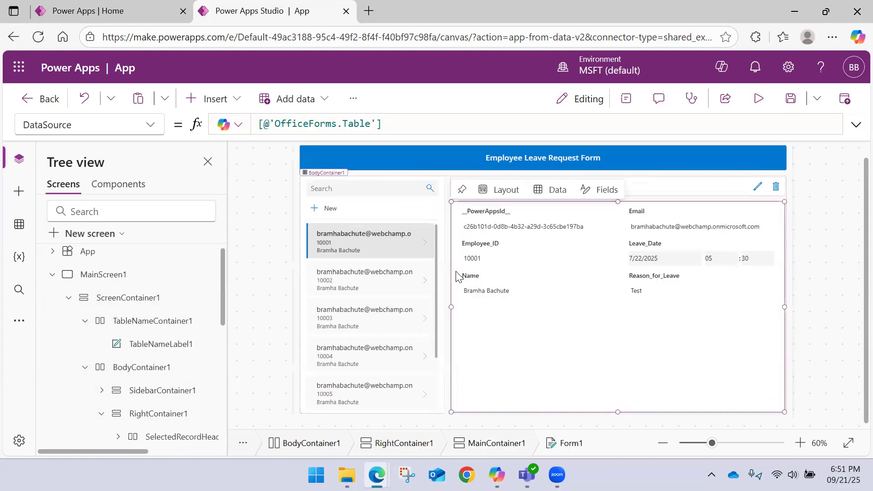
{"action": "scroll", "coordinate": [382, 264], "scroll_direction": "down", "scroll_amount": 1}
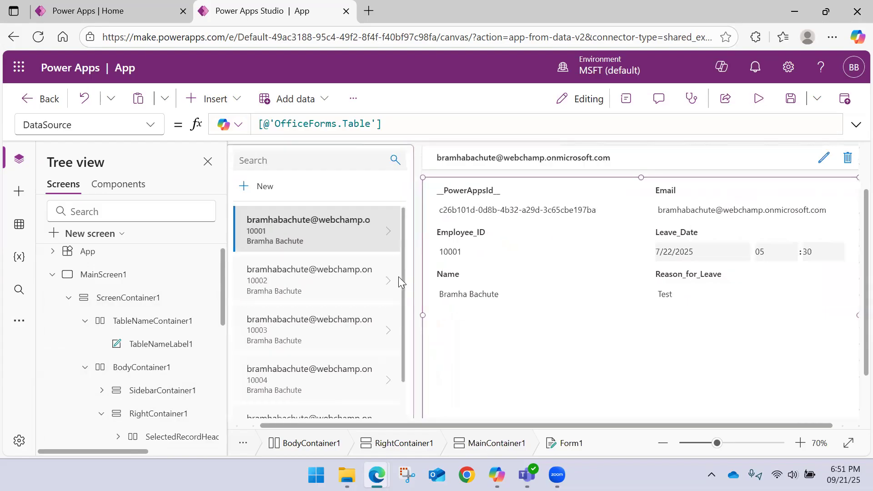
{"action": "left_click", "coordinate": [403, 278]}
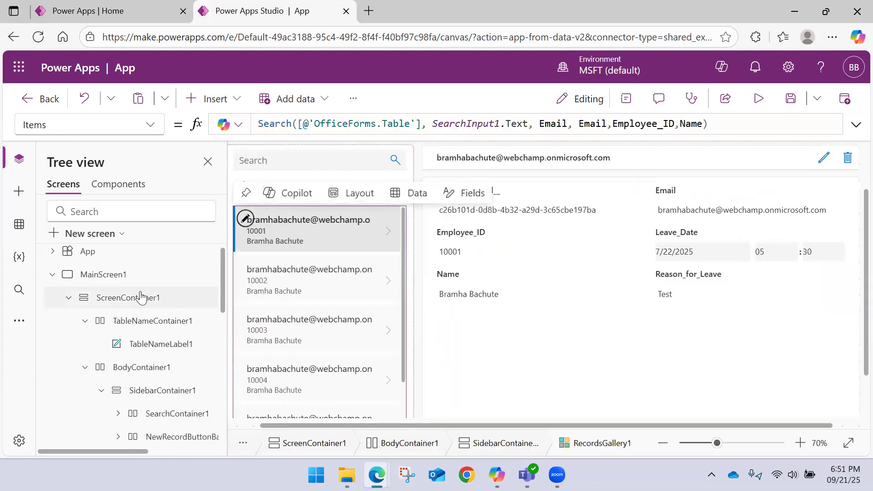
{"action": "scroll", "coordinate": [132, 305], "scroll_direction": "down", "scroll_amount": 3}
{"action": "scroll", "coordinate": [132, 305], "scroll_direction": "up", "scroll_amount": 3}
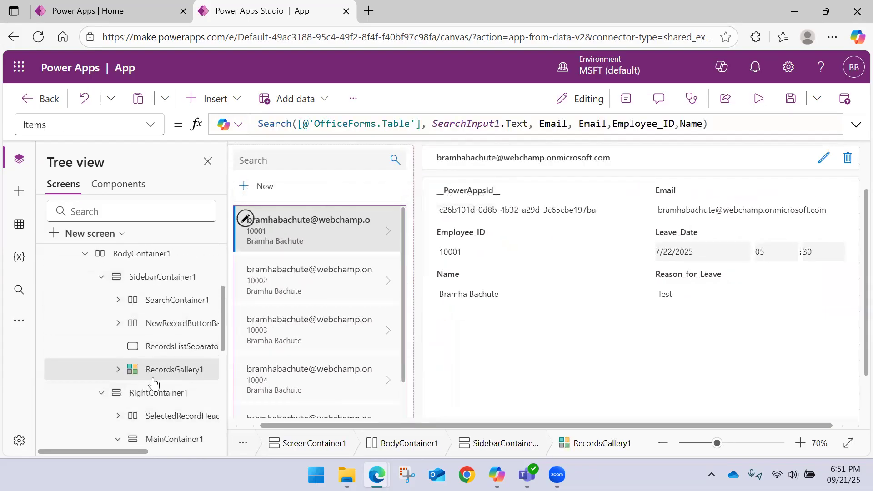
{"action": "left_click", "coordinate": [100, 279]}
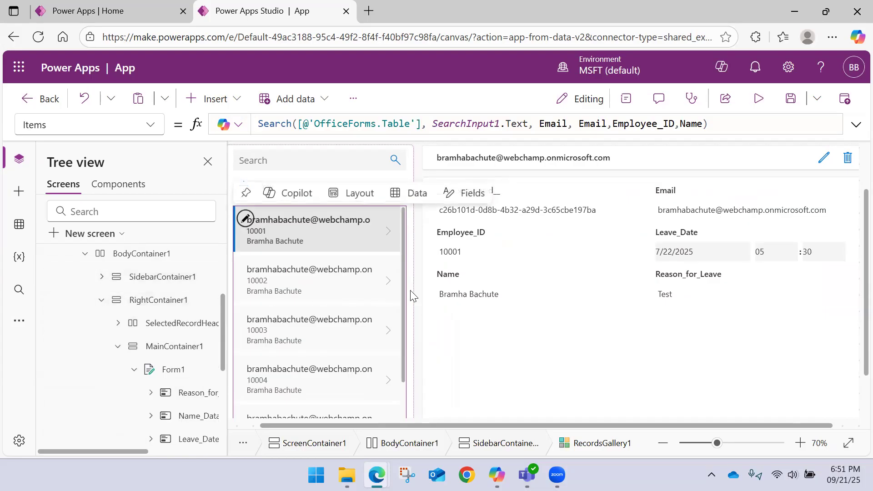
{"action": "scroll", "coordinate": [411, 296], "scroll_direction": "down", "scroll_amount": 1}
Step: Remove the __PowerAppsId__ field from Form1
{"action": "left_click", "coordinate": [513, 365]}
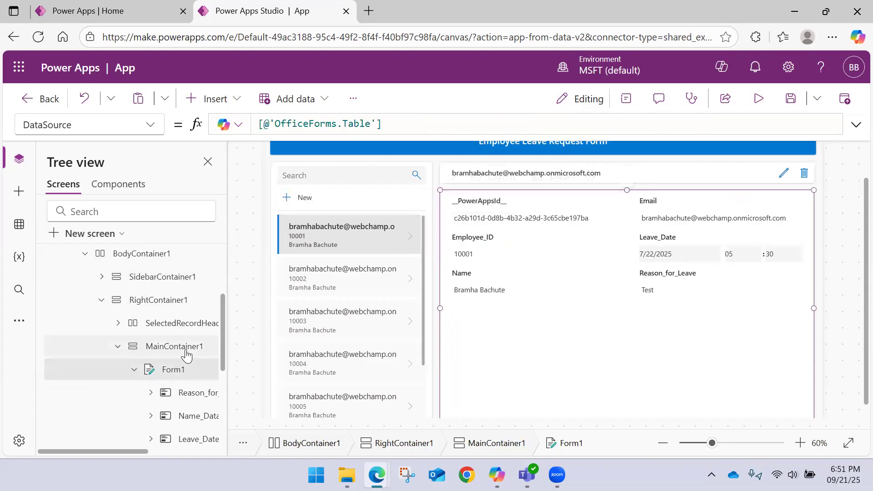
{"action": "left_click", "coordinate": [612, 182]}
{"action": "left_click", "coordinate": [824, 211]}
{"action": "left_click", "coordinate": [781, 284]}
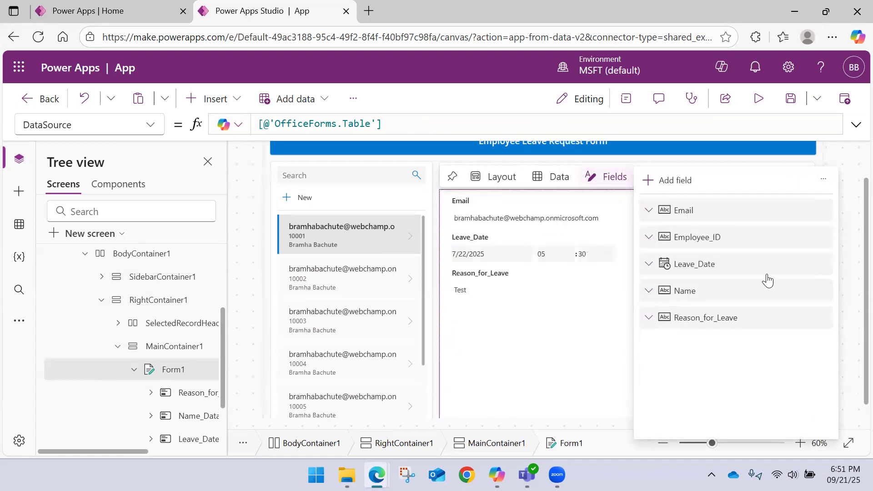
{"action": "left_click", "coordinate": [513, 354]}
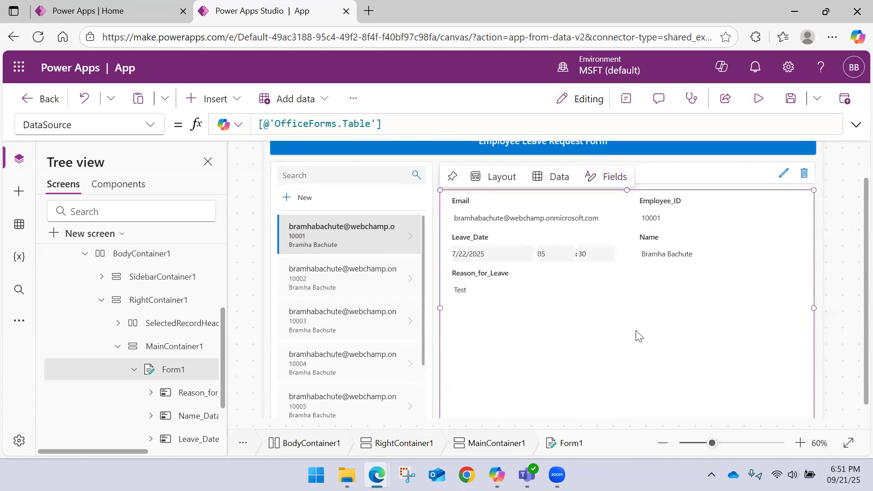
{"action": "left_click", "coordinate": [821, 245]}
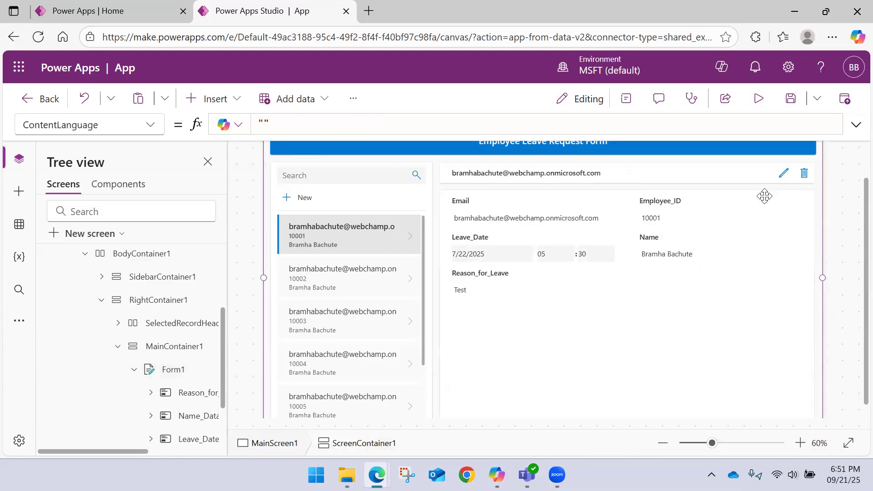
{"action": "scroll", "coordinate": [647, 269], "scroll_direction": "down", "scroll_amount": 1}
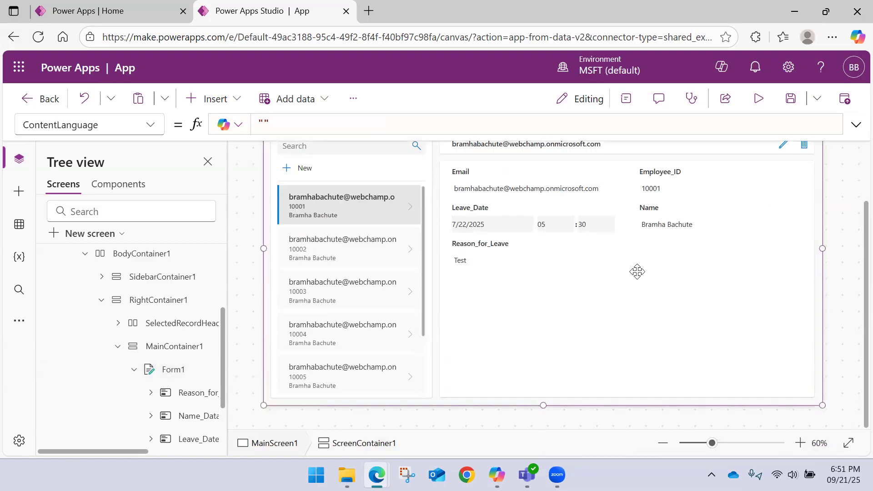
Step: Examine the display properties of Form1, from its data source and fields to its layout, size and border settings
{"action": "left_click", "coordinate": [549, 317]}
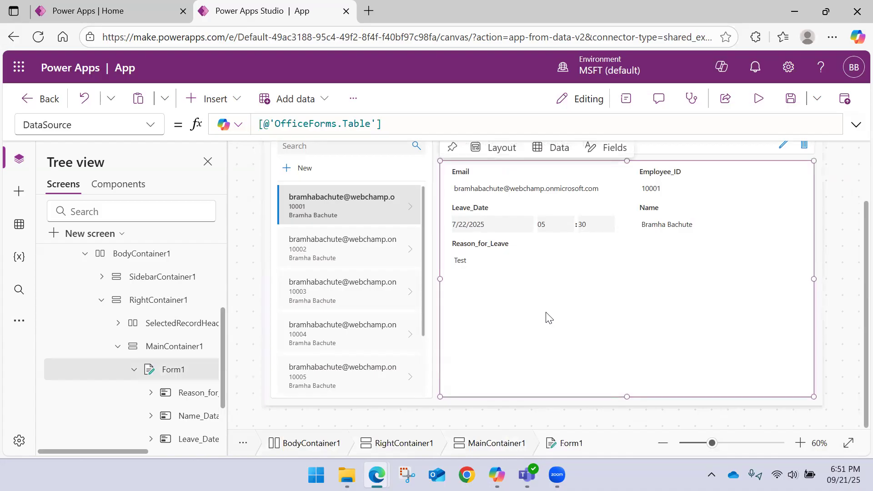
{"action": "scroll", "coordinate": [549, 317], "scroll_direction": "up", "scroll_amount": 2}
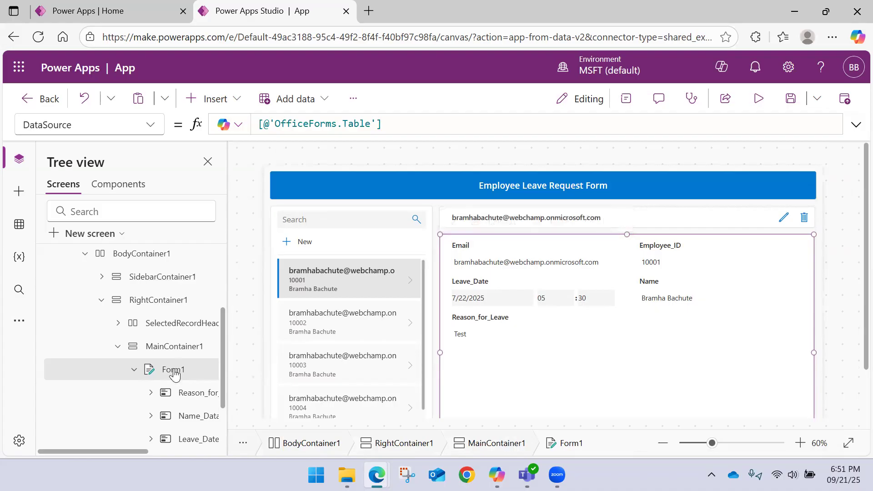
{"action": "left_click", "coordinate": [626, 98]}
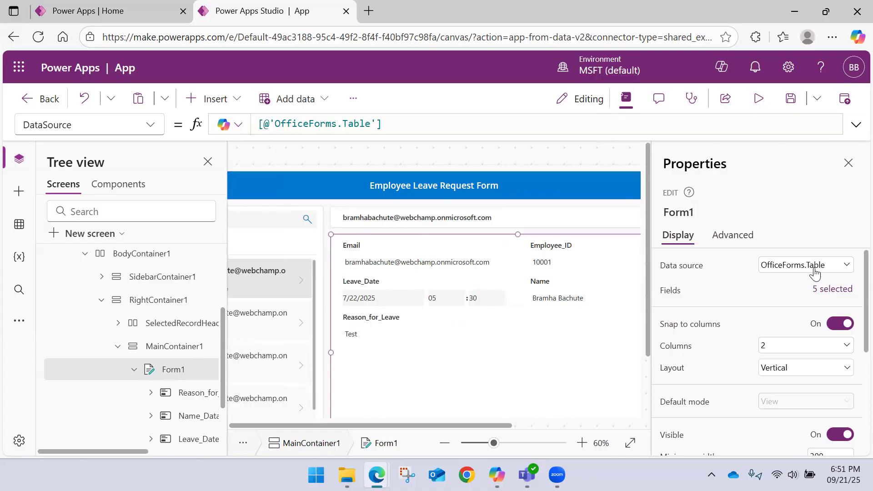
{"action": "scroll", "coordinate": [743, 293], "scroll_direction": "down", "scroll_amount": 3}
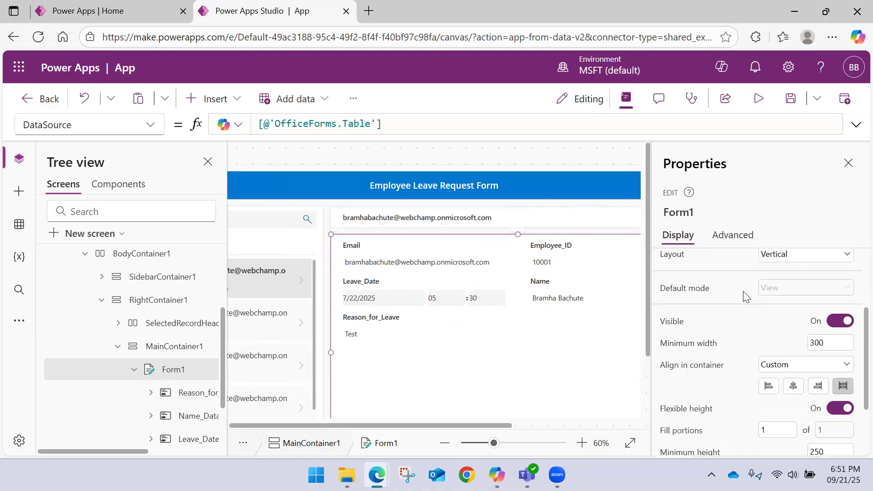
{"action": "scroll", "coordinate": [743, 294], "scroll_direction": "down", "scroll_amount": 2}
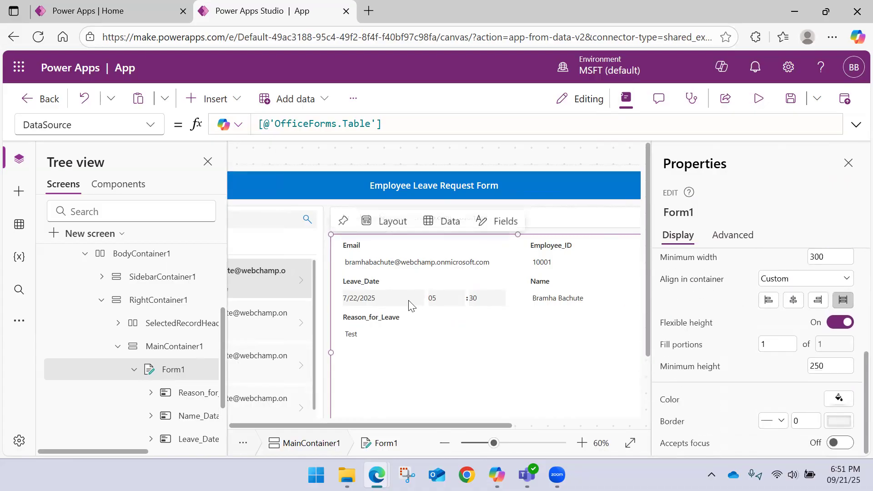
Step: Examine the advanced properties of Form1, including OnSuccess, DataSource, DefaultMode and Item
{"action": "left_click", "coordinate": [726, 239]}
{"action": "scroll", "coordinate": [717, 276], "scroll_direction": "down", "scroll_amount": 2}
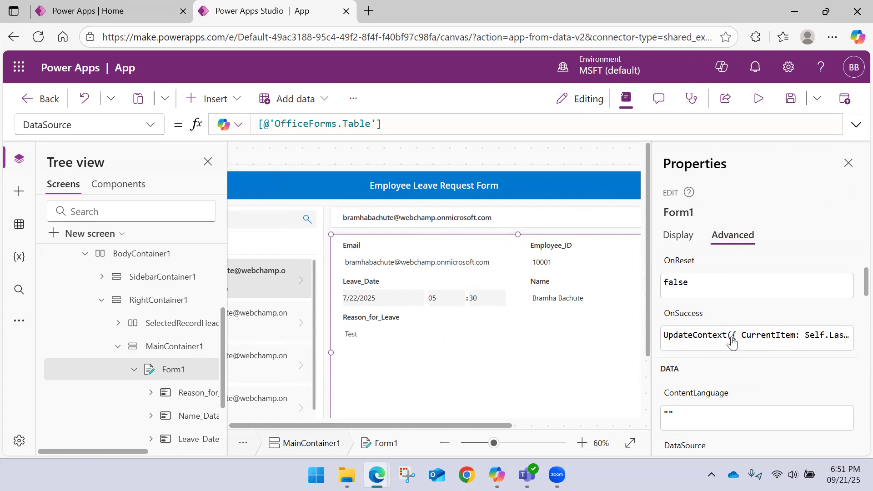
{"action": "scroll", "coordinate": [699, 342], "scroll_direction": "down", "scroll_amount": 2}
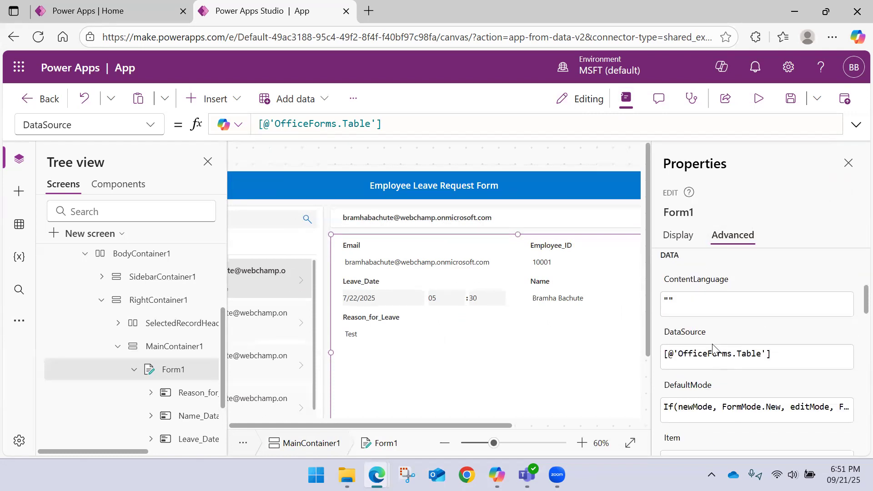
{"action": "scroll", "coordinate": [734, 337], "scroll_direction": "down", "scroll_amount": 2}
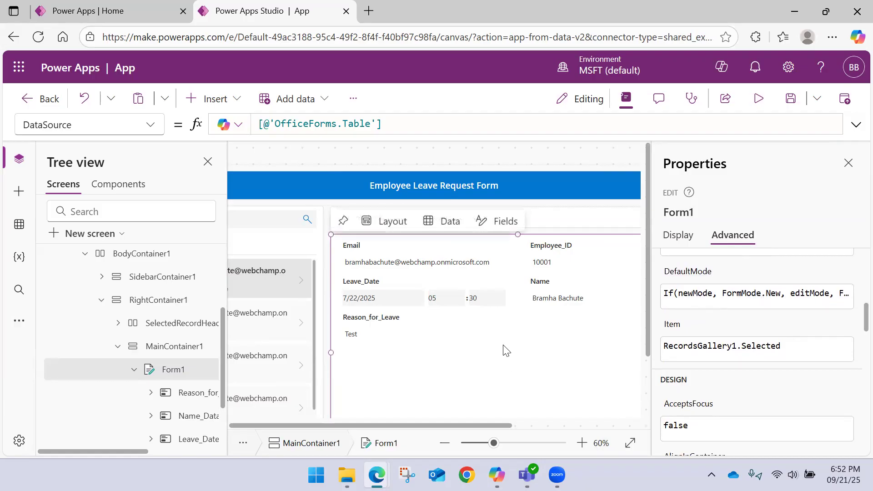
{"action": "scroll", "coordinate": [710, 333], "scroll_direction": "down", "scroll_amount": 2}
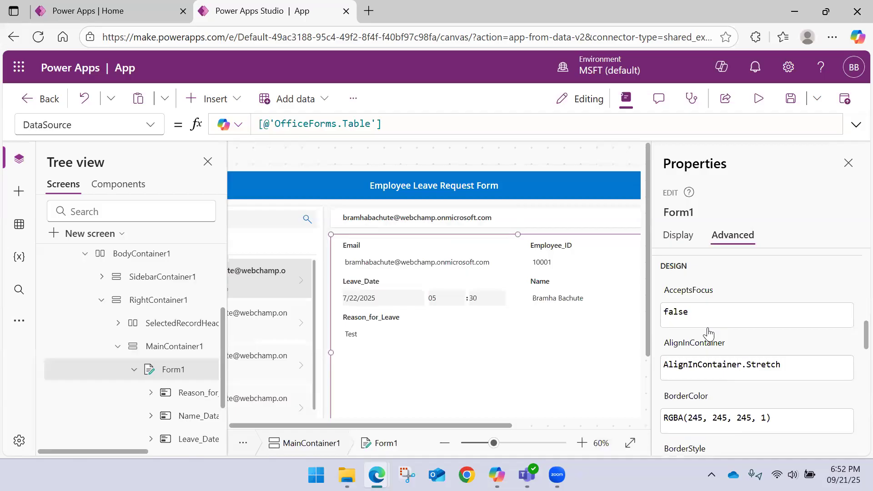
{"action": "scroll", "coordinate": [709, 331], "scroll_direction": "up", "scroll_amount": 2}
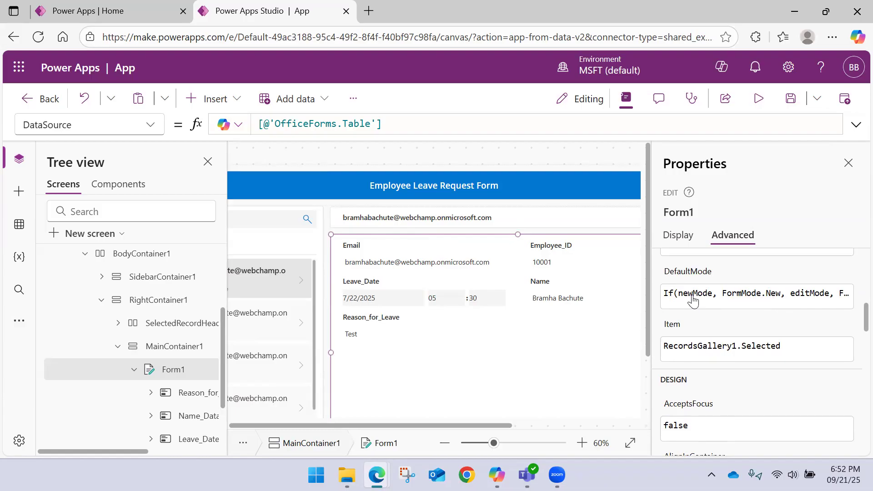
{"action": "scroll", "coordinate": [742, 305], "scroll_direction": "up", "scroll_amount": 3}
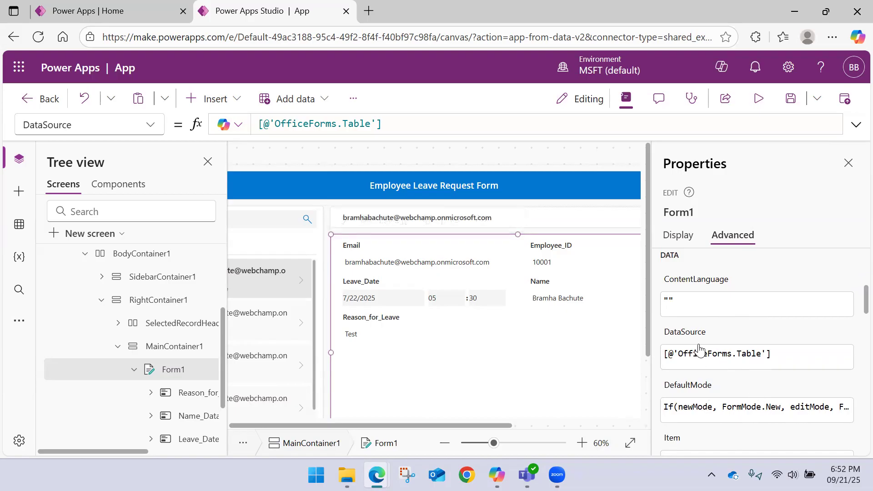
Step: Examine the full DefaultMode formula of Form1, collapse BodyContainer1 and close the form's properties
{"action": "left_click", "coordinate": [150, 124]}
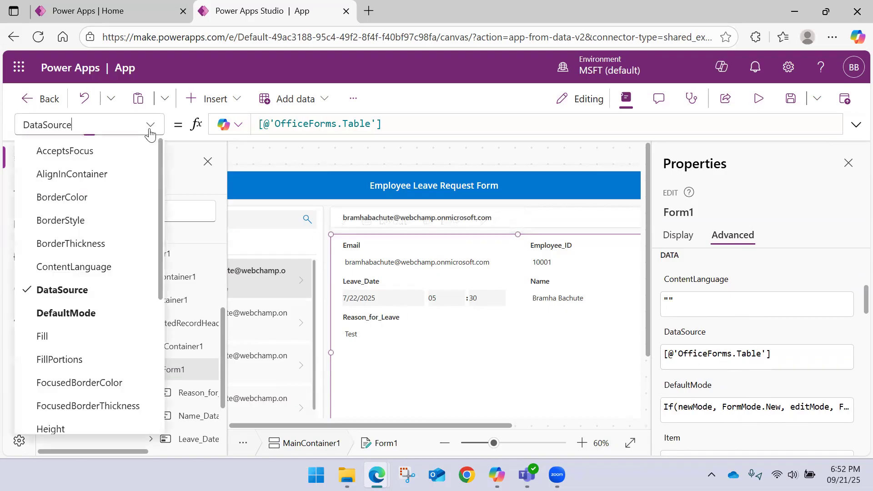
{"action": "left_click", "coordinate": [75, 314]}
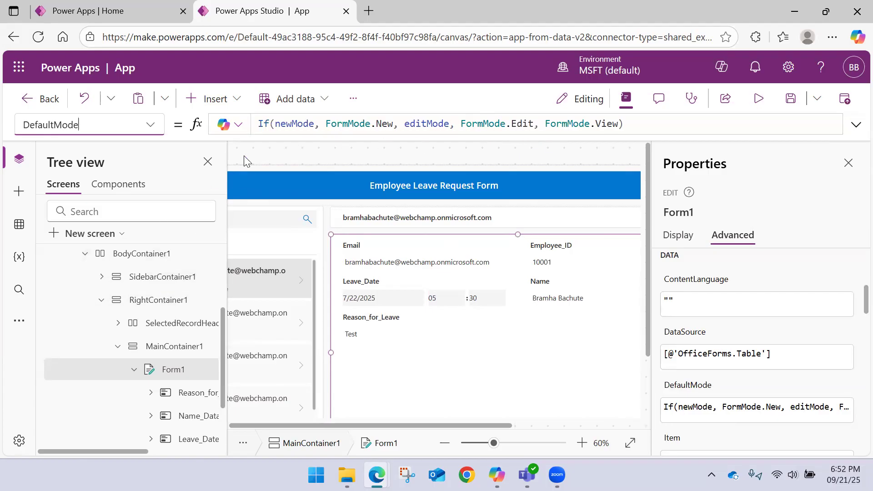
{"action": "left_click", "coordinate": [84, 254]}
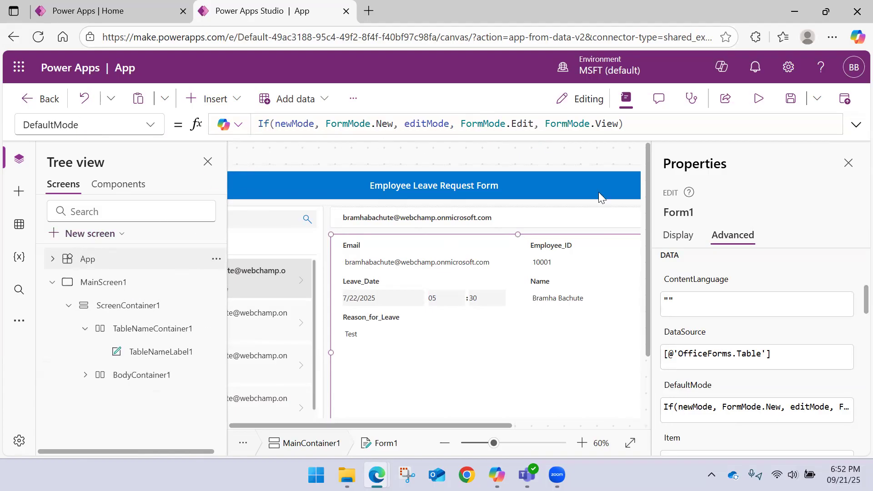
{"action": "left_click", "coordinate": [848, 164]}
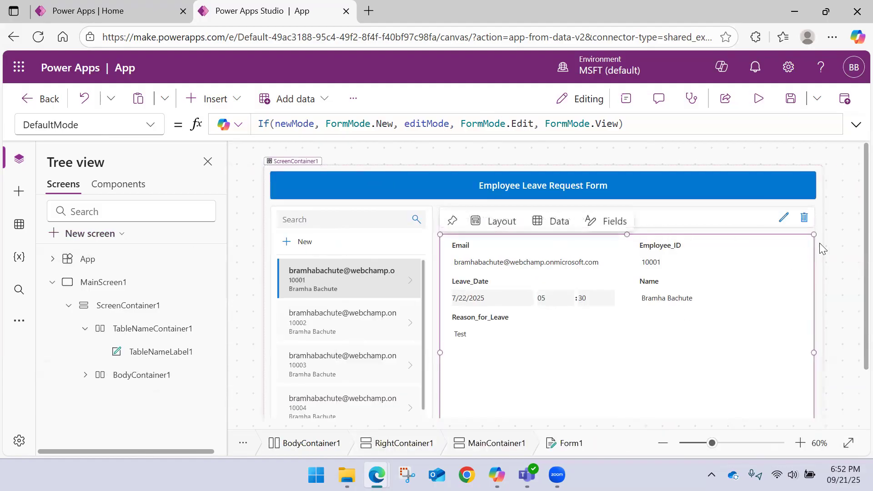
{"action": "left_click", "coordinate": [800, 253]}
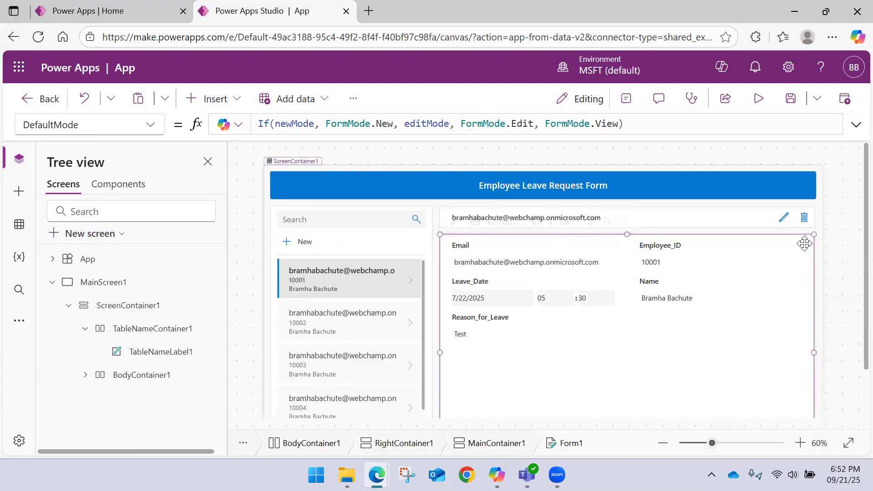
{"action": "left_click", "coordinate": [660, 356]}
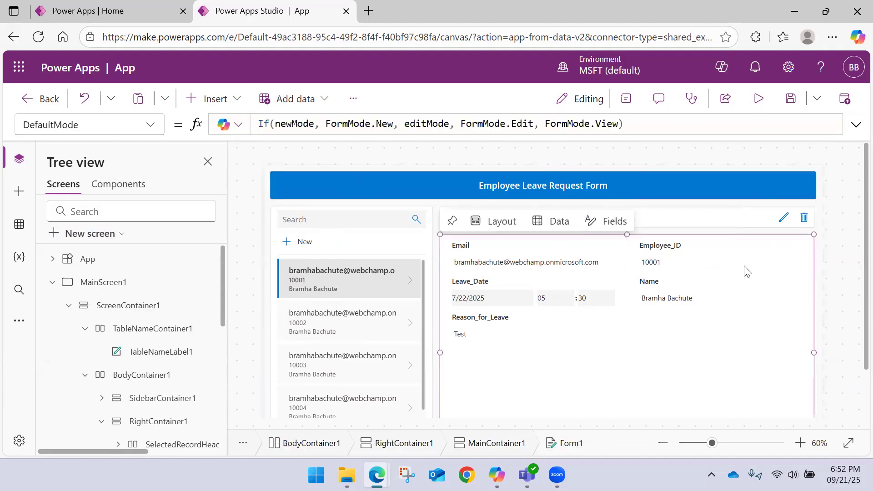
{"action": "left_click", "coordinate": [819, 256]}
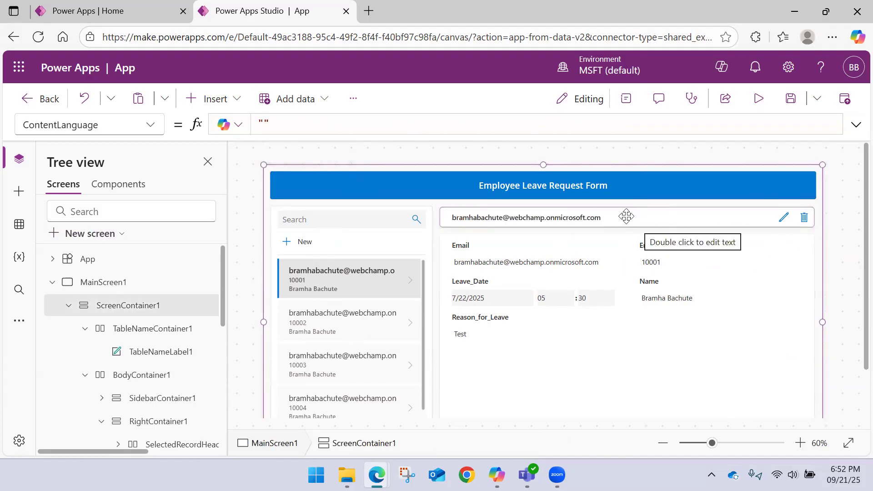
{"action": "left_click", "coordinate": [363, 313]}
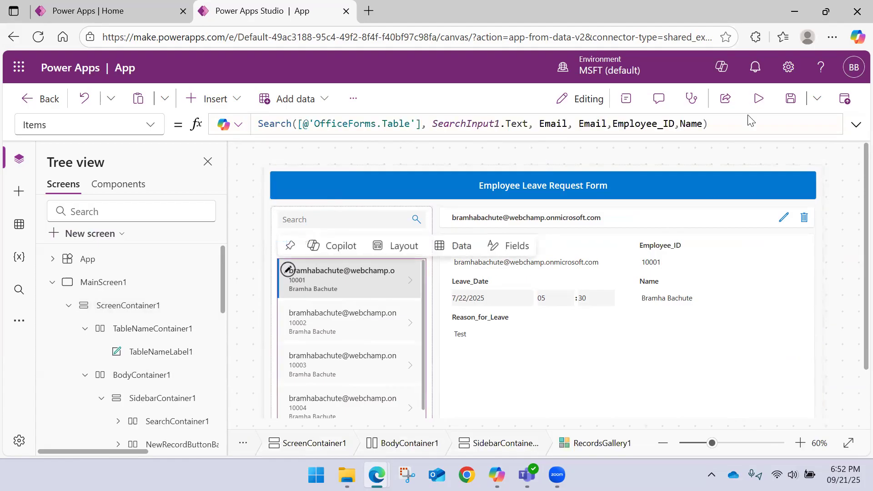
Step: Preview the app, start a new record to examine the blank form fields, and return to editing
{"action": "left_click", "coordinate": [758, 98]}
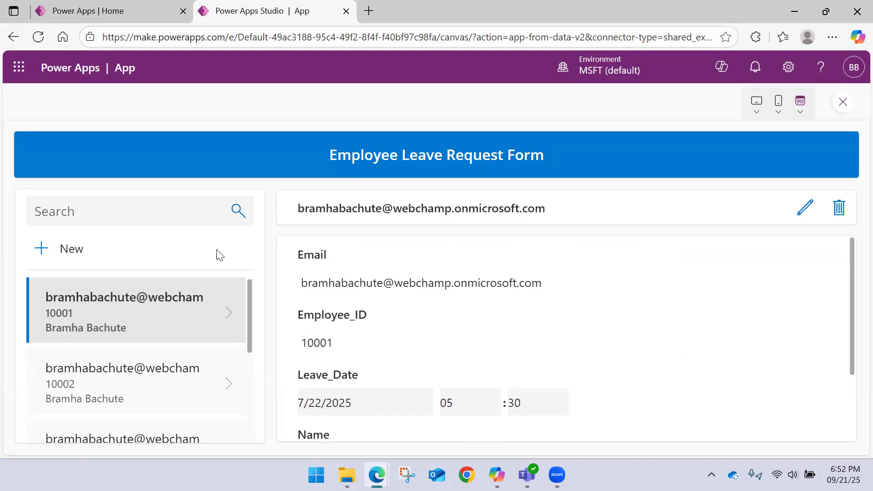
{"action": "left_click", "coordinate": [41, 250]}
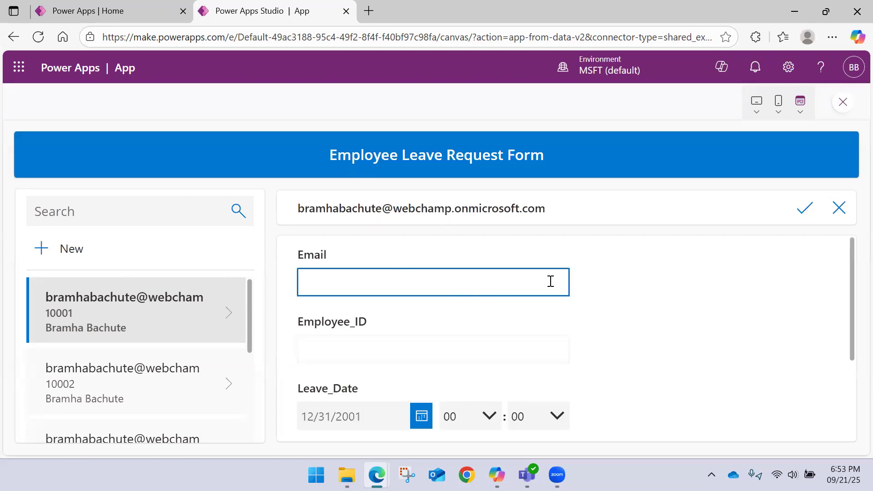
{"action": "scroll", "coordinate": [605, 272], "scroll_direction": "down", "scroll_amount": 2}
{"action": "scroll", "coordinate": [586, 325], "scroll_direction": "up", "scroll_amount": 2}
{"action": "left_click", "coordinate": [413, 281]}
{"action": "left_click", "coordinate": [413, 280]}
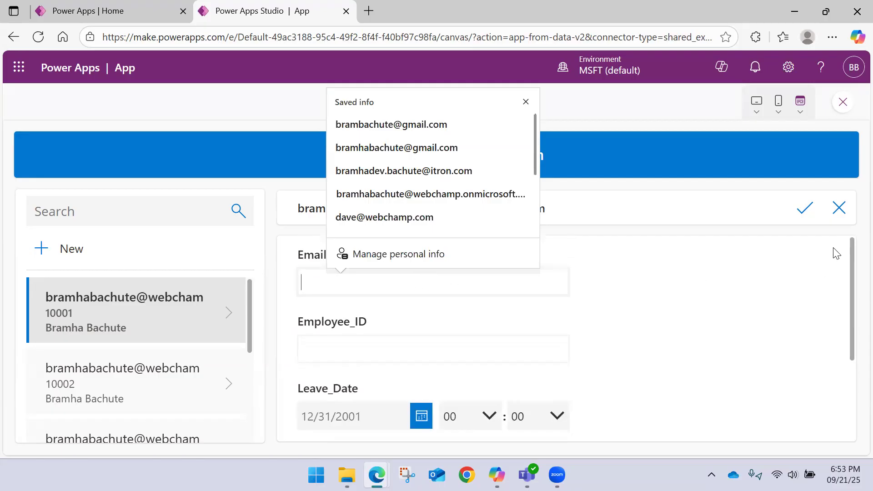
{"action": "left_click", "coordinate": [841, 104]}
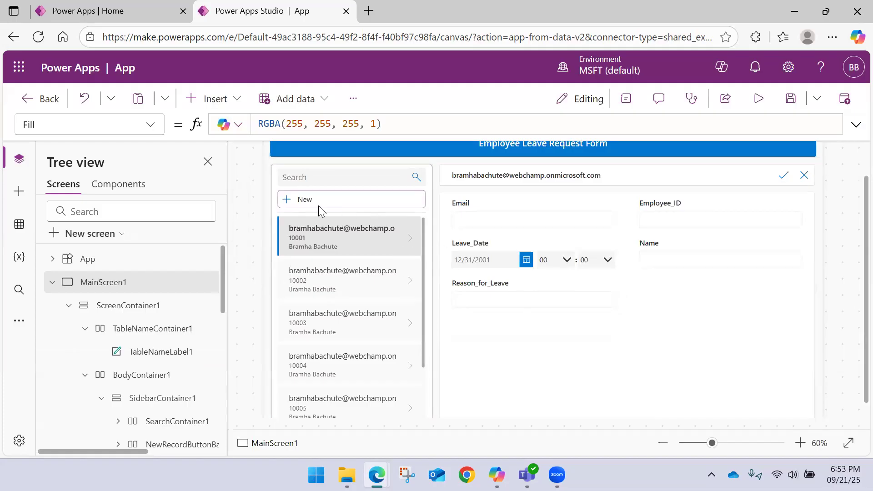
Step: Compare newMode in the New icon's OnSelect formula with Form1's DefaultMode formula, and collapse ScreenContainer1
{"action": "left_click", "coordinate": [287, 201]}
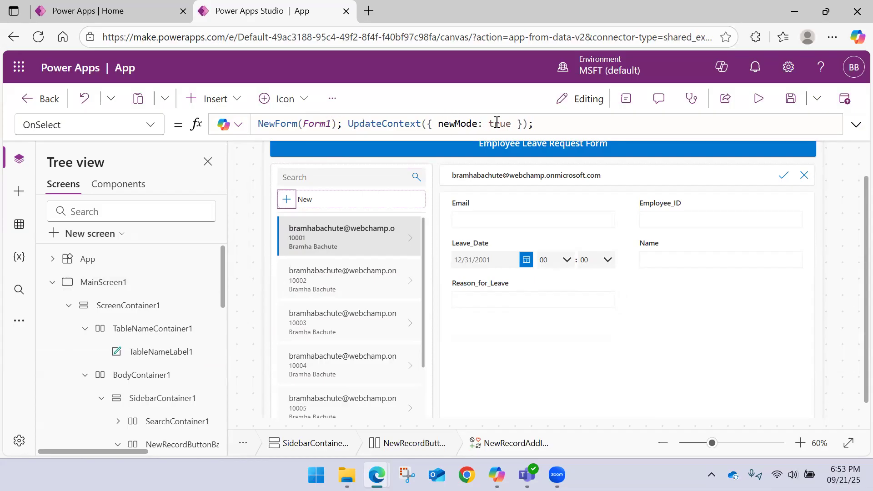
{"action": "double_click", "coordinate": [461, 125]}
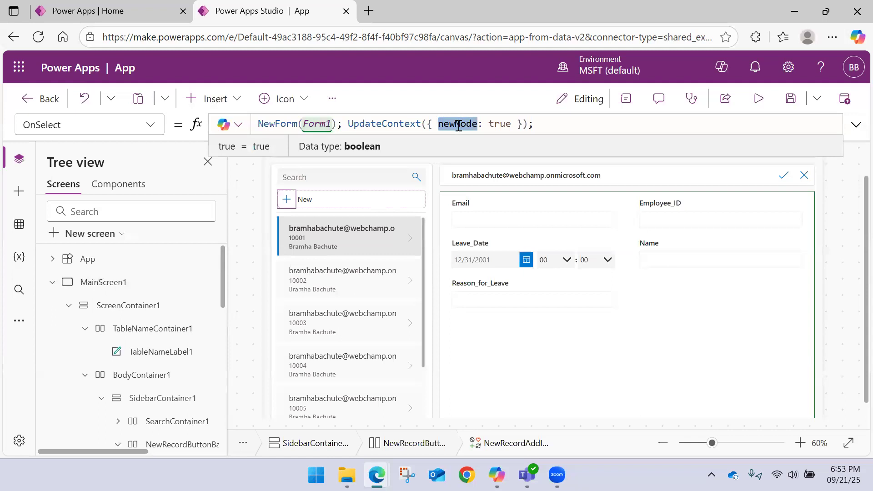
{"action": "left_click", "coordinate": [652, 381]}
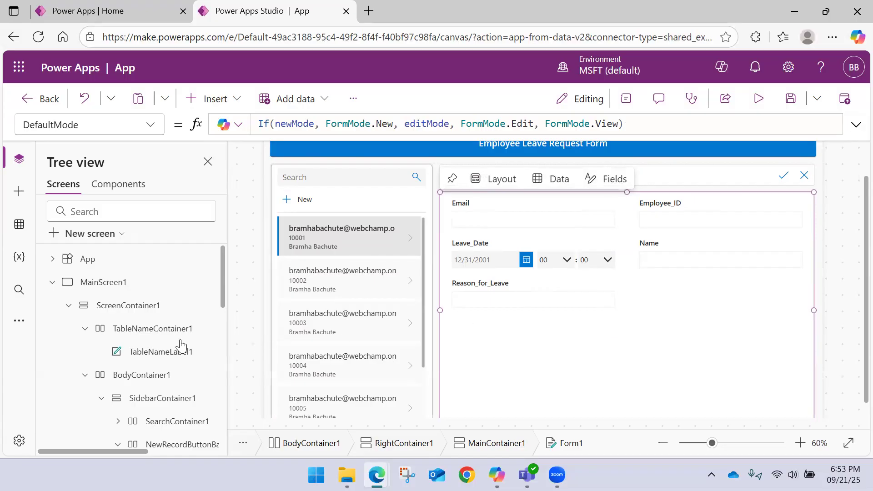
{"action": "scroll", "coordinate": [93, 313], "scroll_direction": "down", "scroll_amount": 5}
{"action": "scroll", "coordinate": [89, 309], "scroll_direction": "up", "scroll_amount": 5}
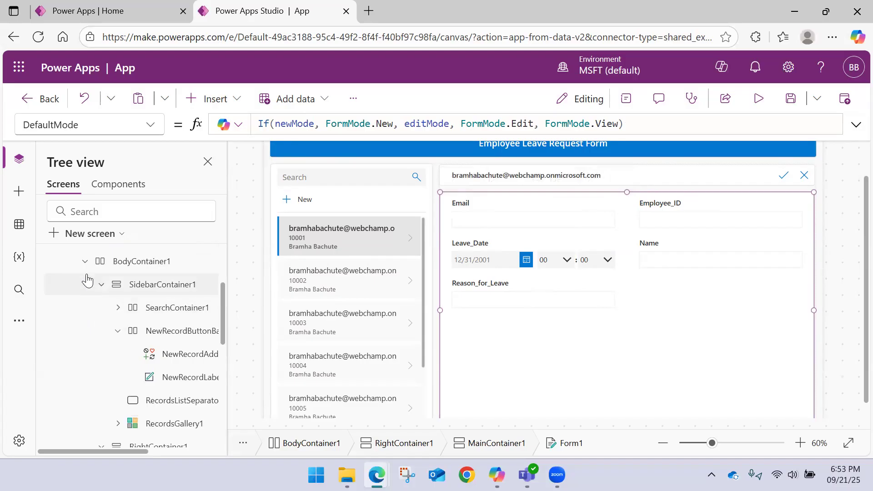
{"action": "left_click", "coordinate": [67, 306]}
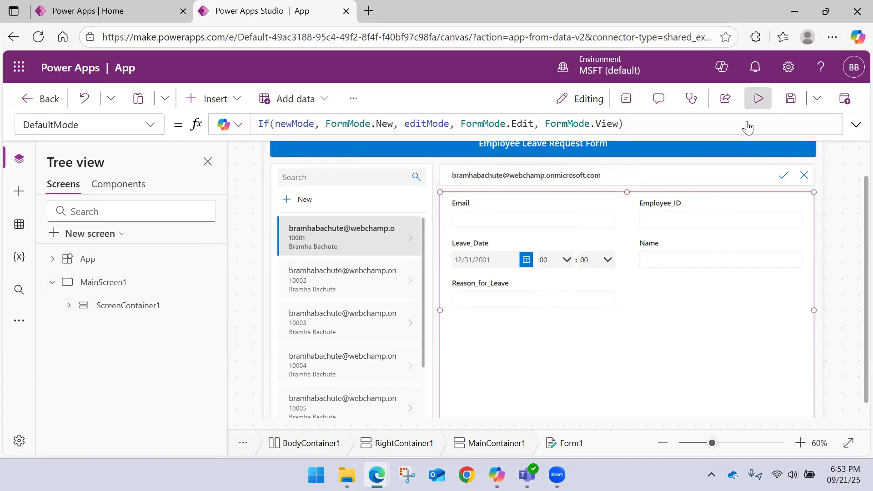
Step: Preview the app again and cancel the blank new record
{"action": "left_click", "coordinate": [758, 98]}
{"action": "scroll", "coordinate": [177, 287], "scroll_direction": "down", "scroll_amount": 3}
{"action": "scroll", "coordinate": [177, 305], "scroll_direction": "up", "scroll_amount": 3}
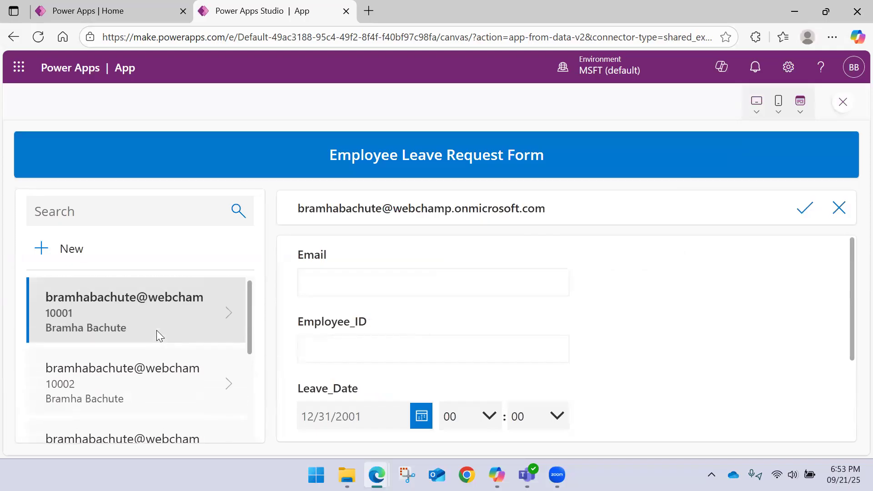
{"action": "left_click", "coordinate": [839, 209]}
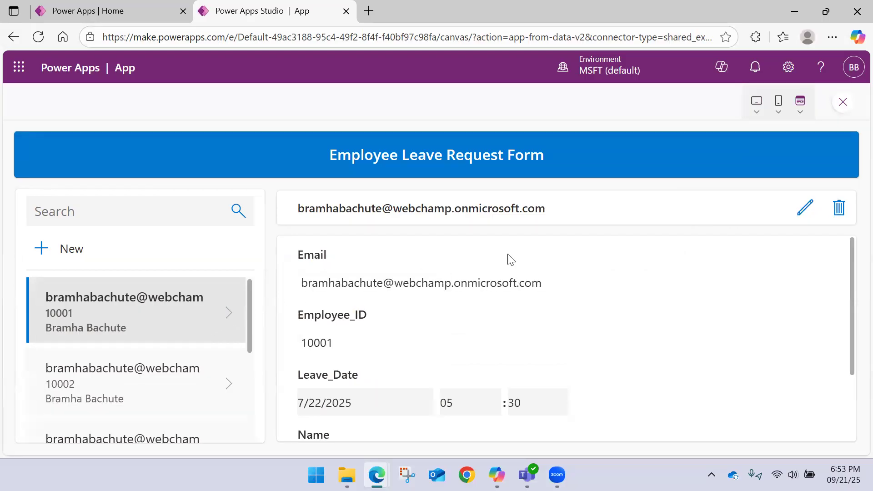
Step: Delete the first three leave request records from the gallery in the app preview, confirming each deletion
{"action": "left_click", "coordinate": [838, 209]}
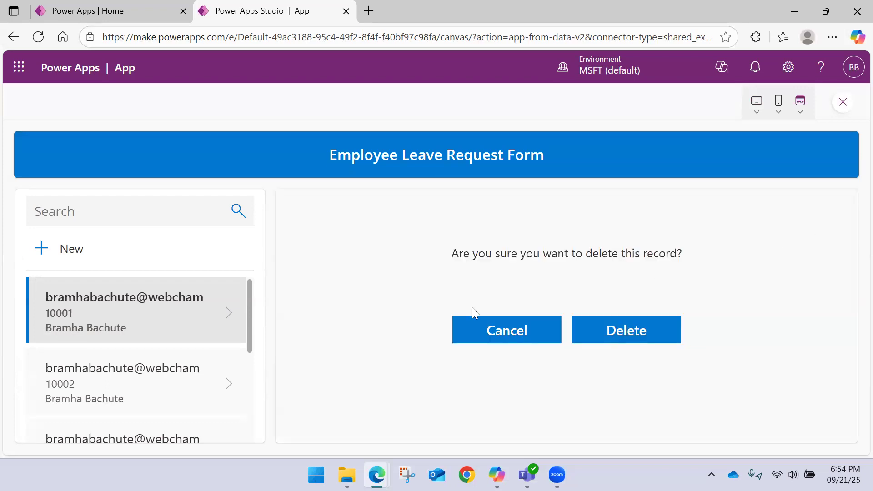
{"action": "left_click", "coordinate": [636, 331]}
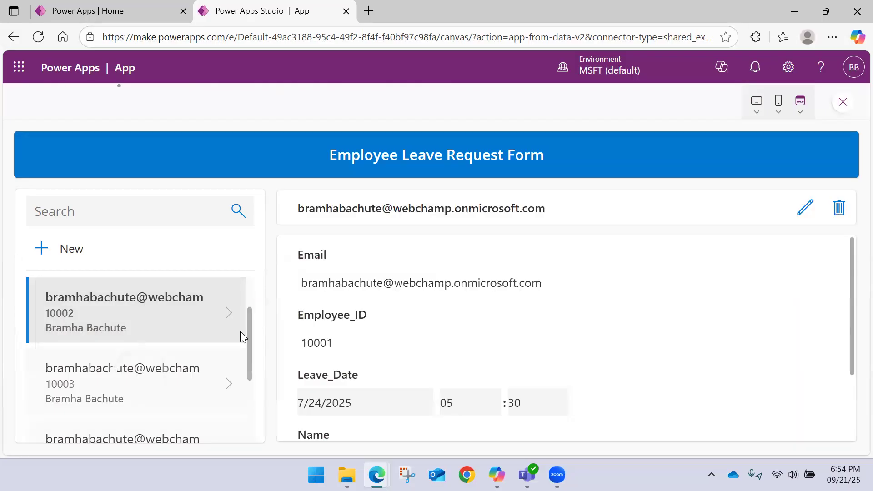
{"action": "left_click", "coordinate": [839, 210]}
{"action": "left_click", "coordinate": [621, 330]}
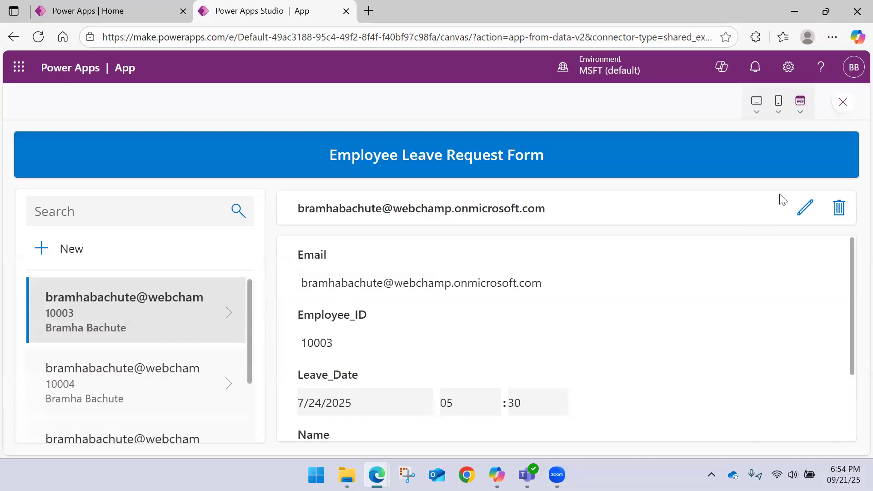
{"action": "left_click", "coordinate": [839, 210]}
{"action": "left_click", "coordinate": [602, 335]}
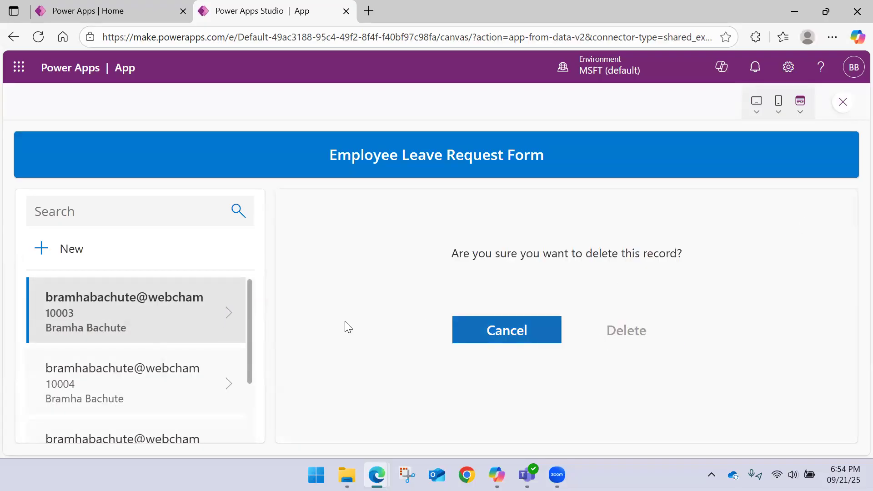
{"action": "left_click", "coordinate": [228, 312]}
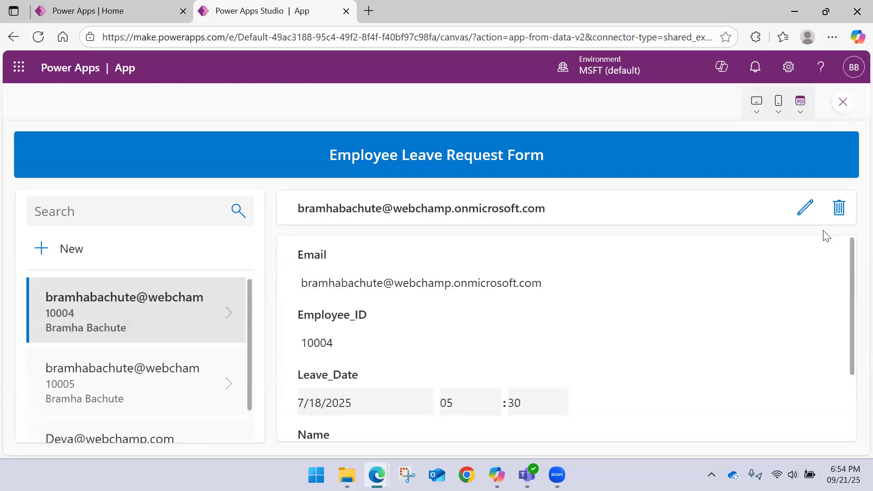
Step: Delete the next two leave request records at the top of the gallery, confirming each deletion
{"action": "left_click", "coordinate": [841, 210]}
{"action": "left_click", "coordinate": [642, 328]}
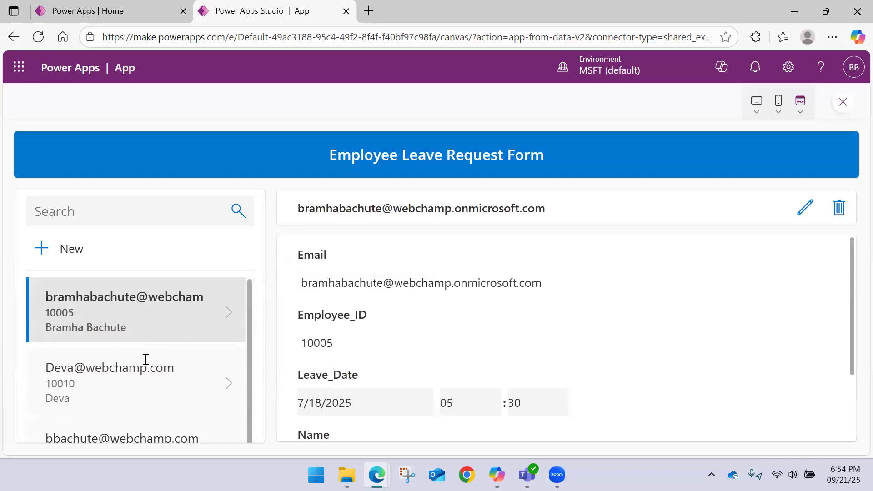
{"action": "scroll", "coordinate": [156, 337], "scroll_direction": "up", "scroll_amount": 1}
{"action": "key", "text": "ctrl+minus"}
{"action": "key", "text": "ctrl+minus"}
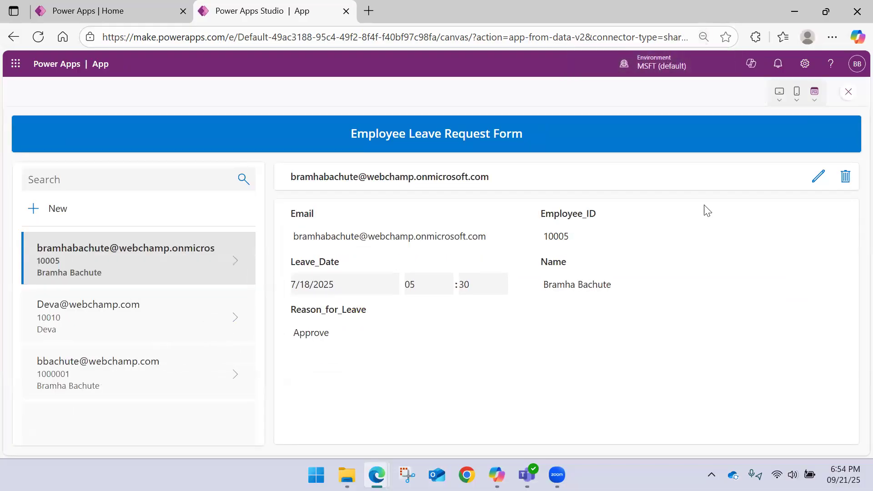
{"action": "left_click", "coordinate": [844, 177]}
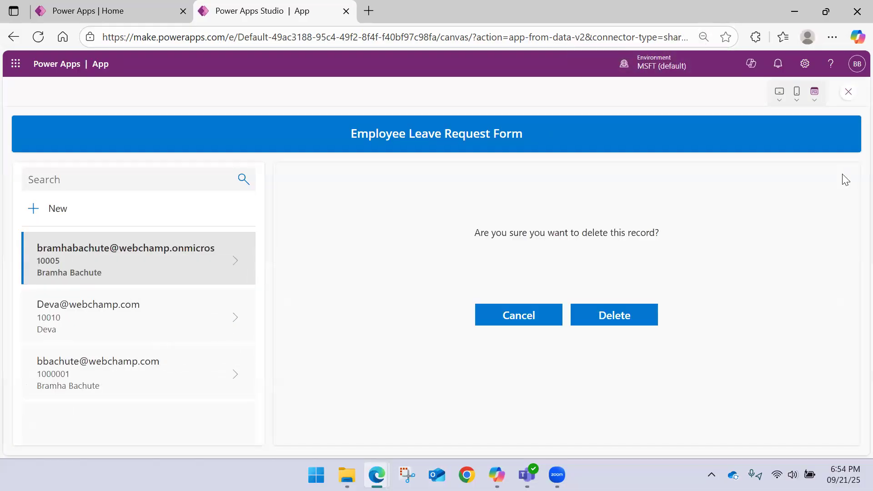
{"action": "left_click", "coordinate": [614, 315]}
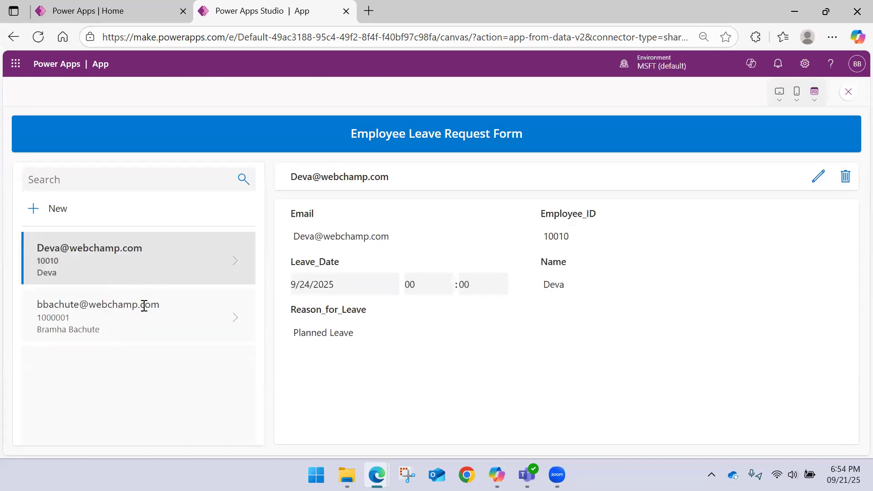
Step: Look through the two remaining records, open the first one for editing, and replace the user name in its Email
{"action": "left_click", "coordinate": [237, 318]}
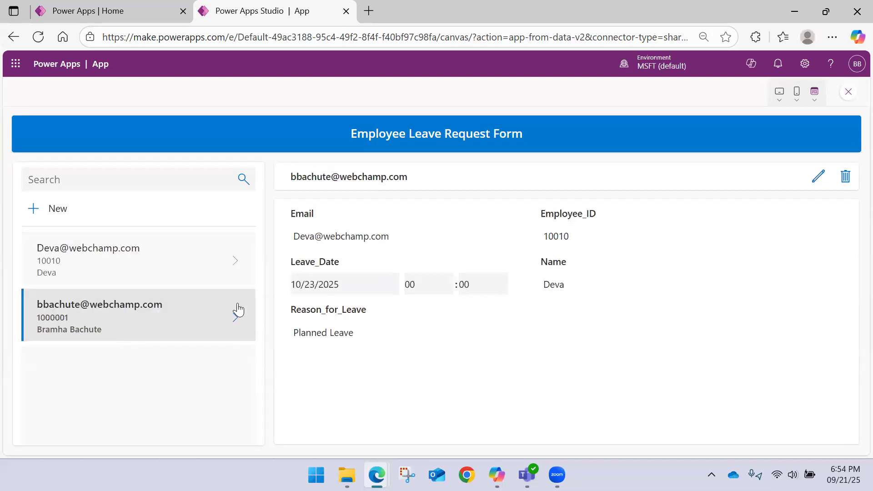
{"action": "left_click", "coordinate": [237, 259]}
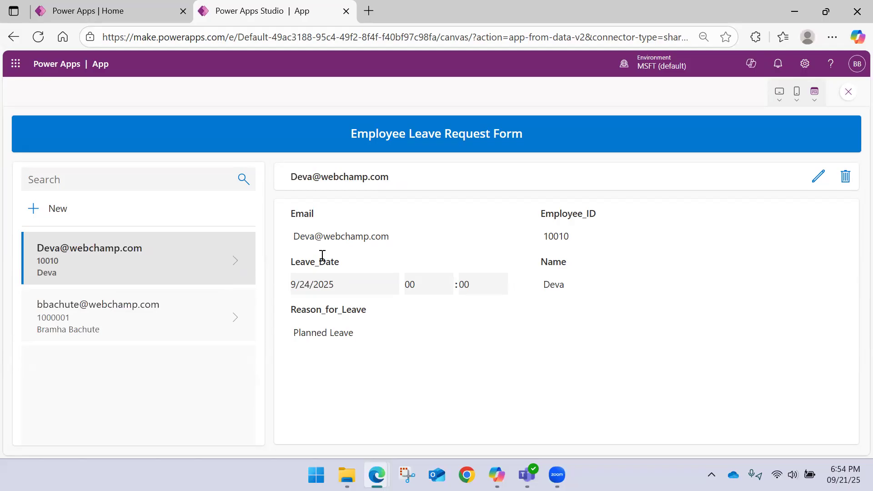
{"action": "left_click", "coordinate": [817, 178]}
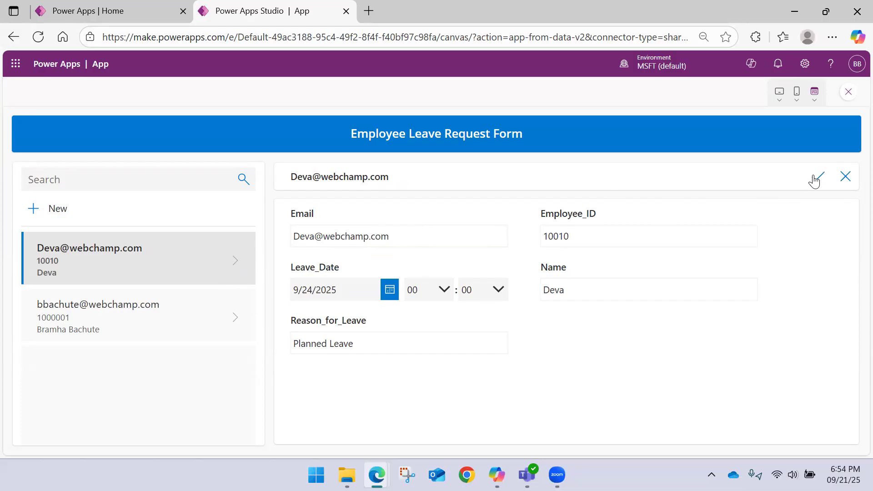
{"action": "left_click", "coordinate": [384, 237]}
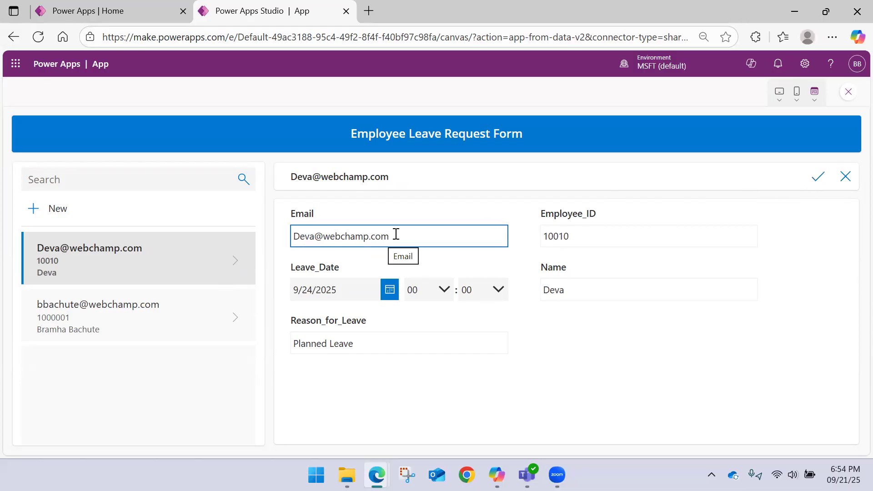
{"action": "double_click", "coordinate": [317, 235]}
{"action": "type", "text": "maa"}
{"action": "key", "text": "BackSpace"}
{"action": "type", "text": "haraj"}
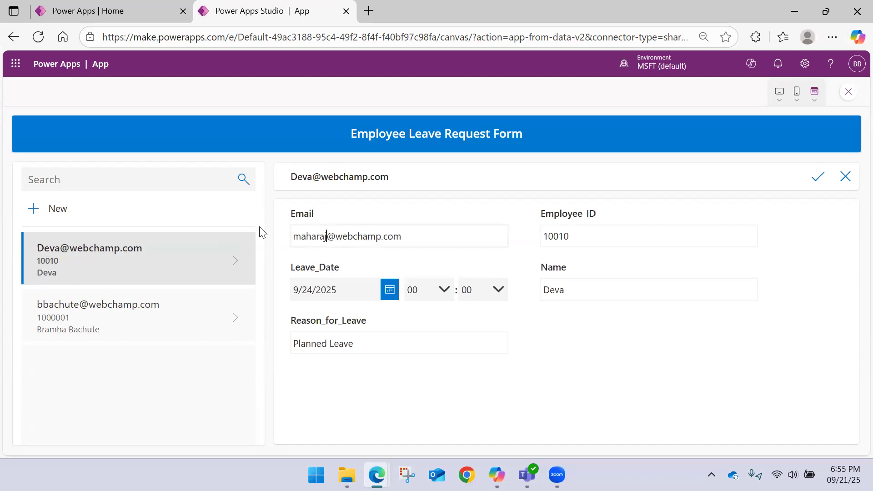
Step: Set the first record's Leave_Date to 9/26/2025 and save the edited record
{"action": "left_click", "coordinate": [386, 294]}
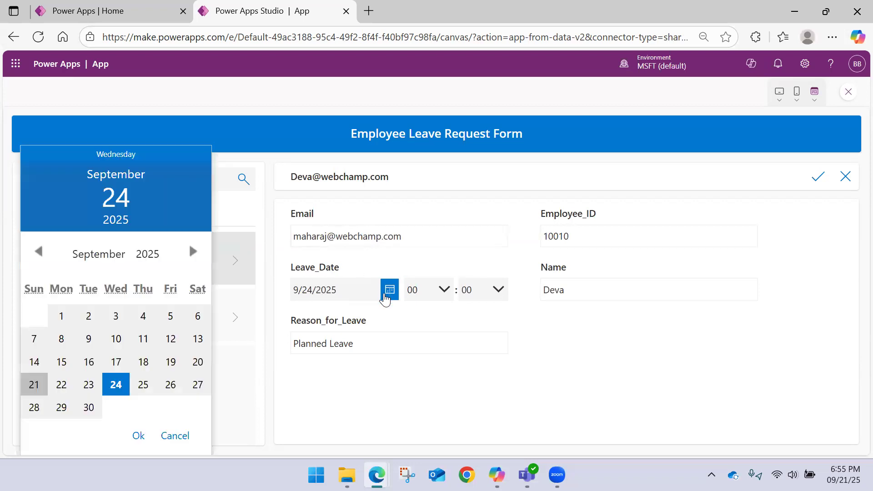
{"action": "left_click", "coordinate": [170, 387]}
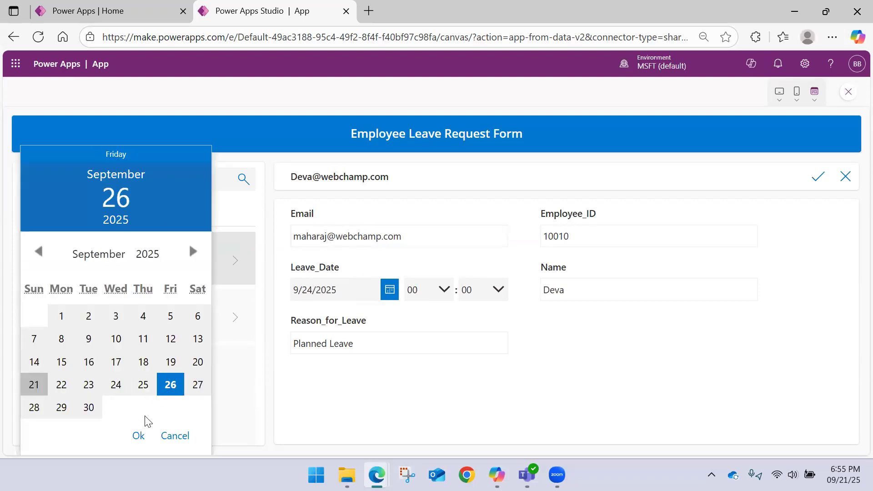
{"action": "left_click", "coordinate": [138, 436]}
{"action": "left_click", "coordinate": [818, 181]}
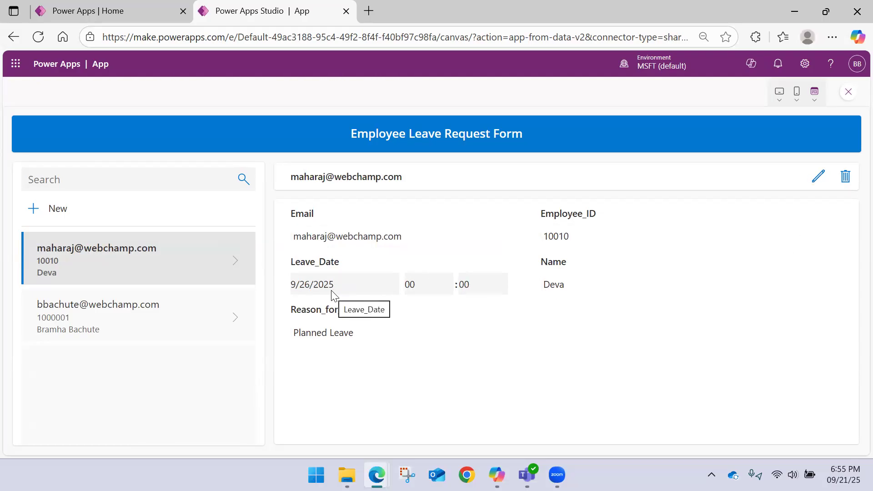
Step: Start a new leave request record and fill in the employee's email and Employee_ID
{"action": "left_click", "coordinate": [40, 209]}
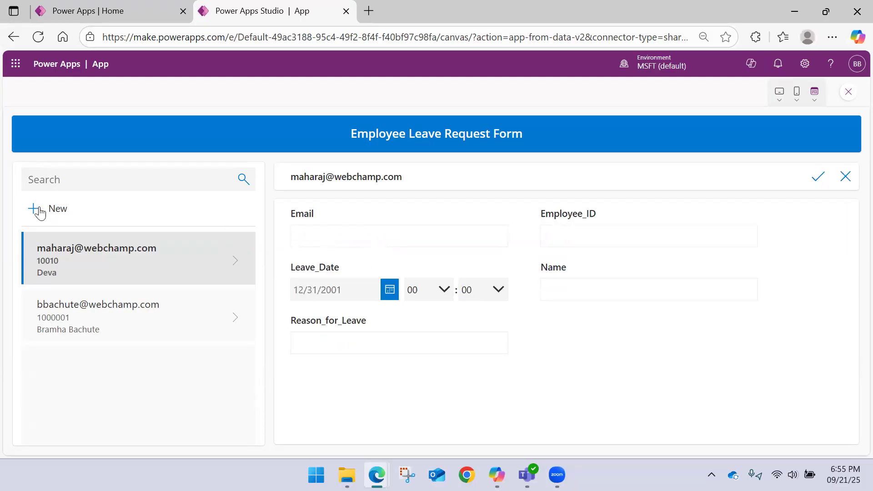
{"action": "left_click", "coordinate": [335, 237]}
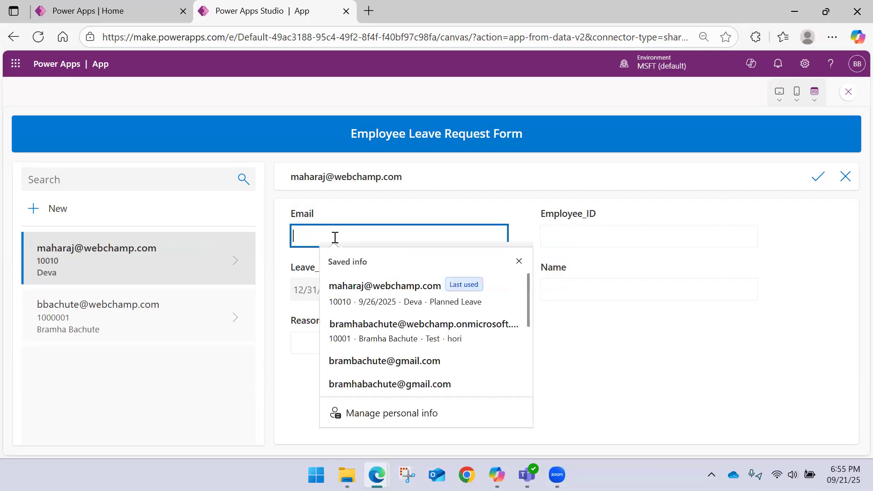
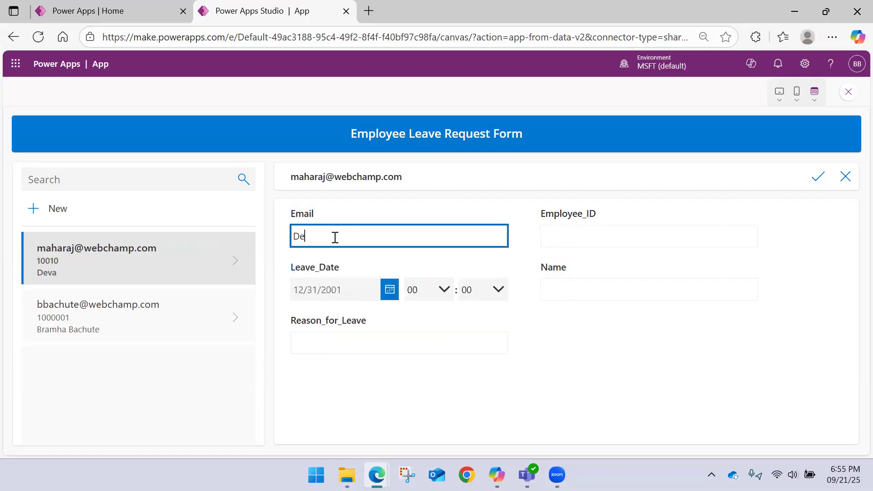
{"action": "left_click_drag", "start_coordinate": [404, 236], "coordinate": [219, 226]}
{"action": "left_click", "coordinate": [569, 234]}
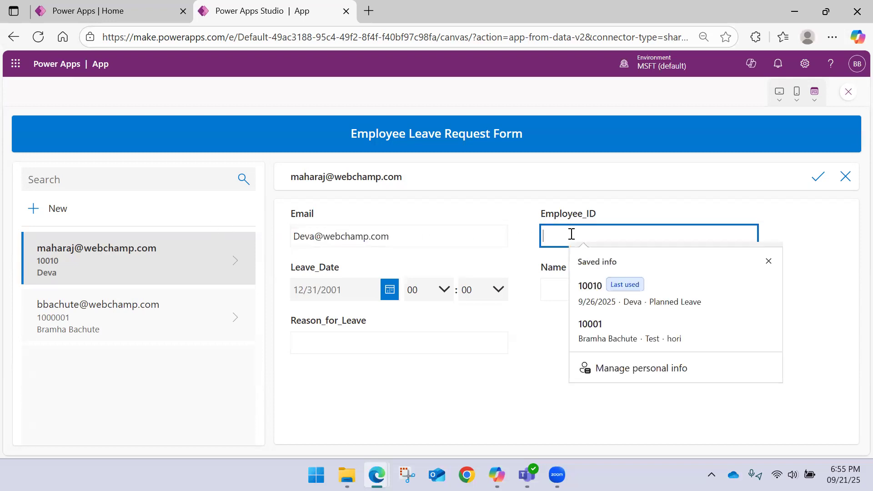
{"action": "type", "text": "10011"}
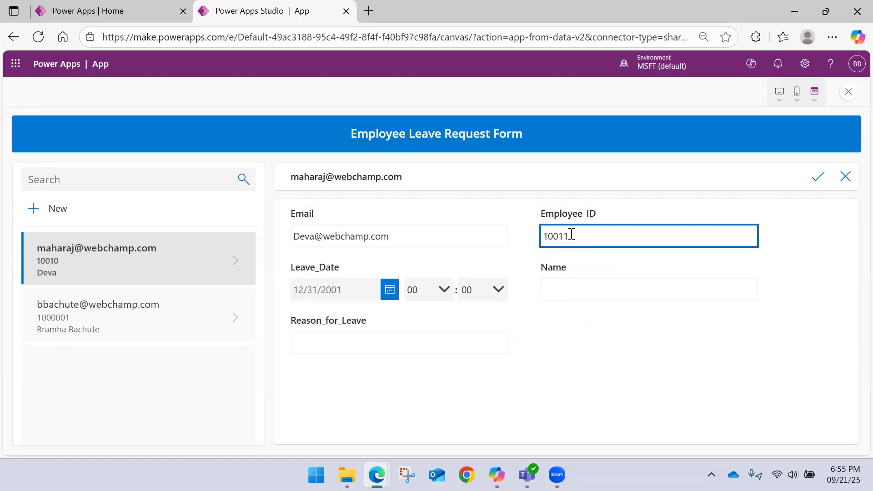
Step: Set the new record's Leave_Date to 10/20/2025
{"action": "left_click", "coordinate": [390, 289]}
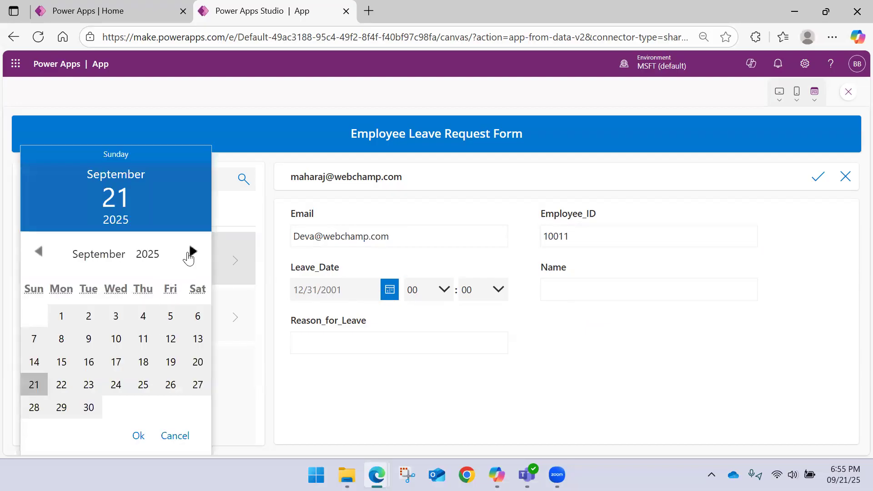
{"action": "left_click", "coordinate": [190, 253]}
{"action": "left_click", "coordinate": [89, 386]}
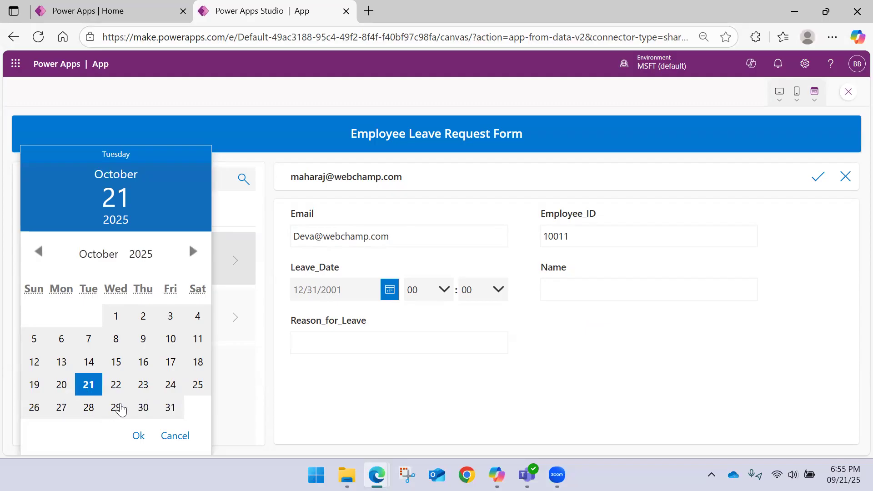
{"action": "left_click", "coordinate": [61, 385]}
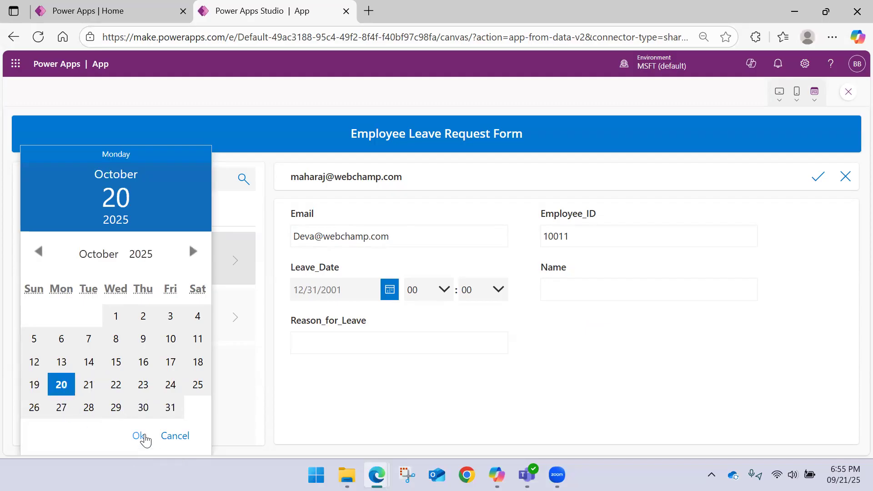
{"action": "left_click", "coordinate": [139, 435]}
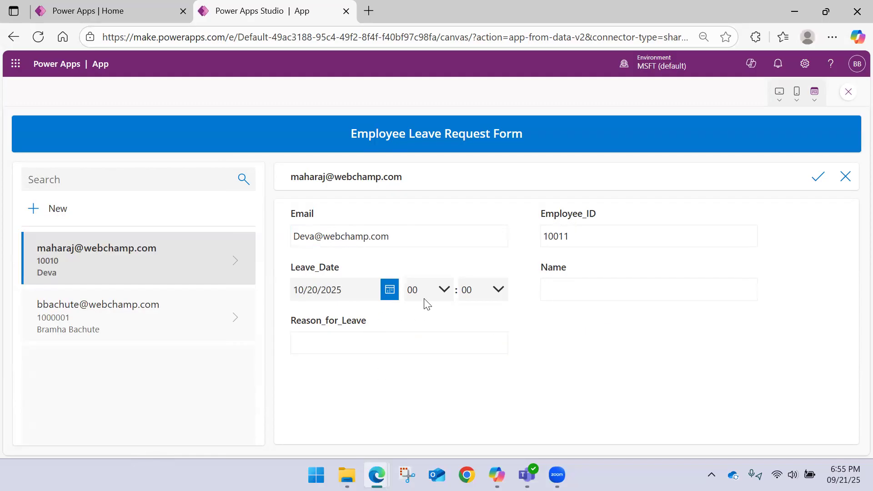
Step: Fill in the employee's name and Seack Leave as Reason_for_Leave, and try to submit the new record
{"action": "left_click", "coordinate": [622, 289]}
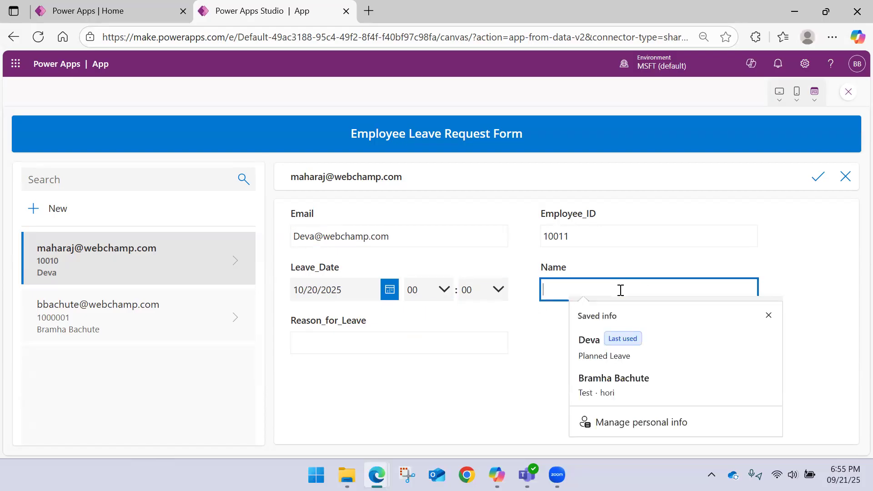
{"action": "left_click", "coordinate": [603, 355]}
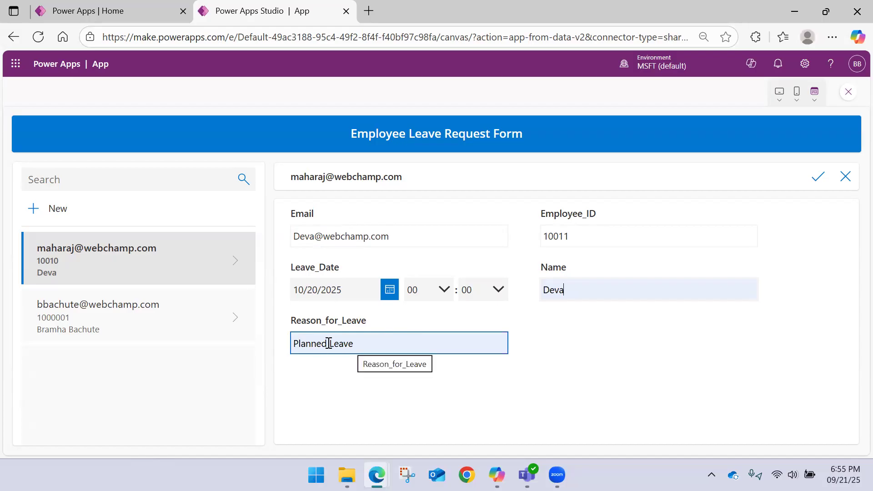
{"action": "left_click_drag", "start_coordinate": [329, 343], "coordinate": [271, 347]}
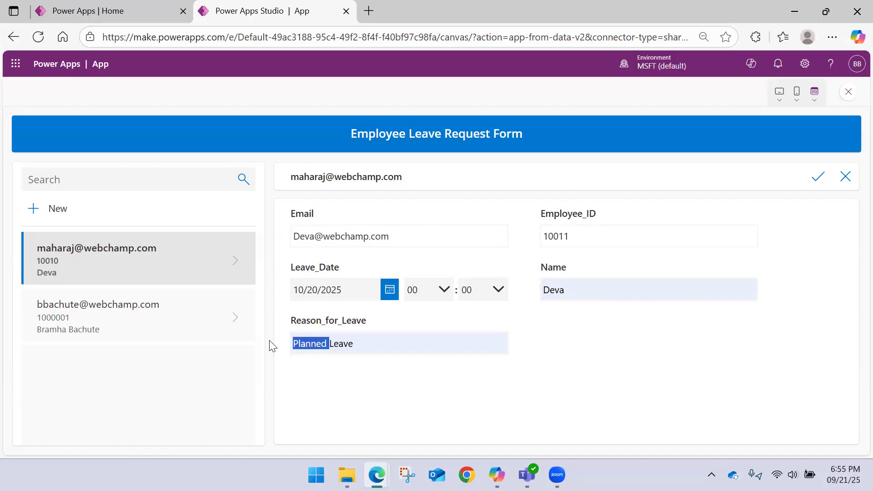
{"action": "type", "text": "Seack Le"}
{"action": "key", "text": "BackSpace"}
{"action": "key", "text": "BackSpace"}
{"action": "key", "text": "BackSpace"}
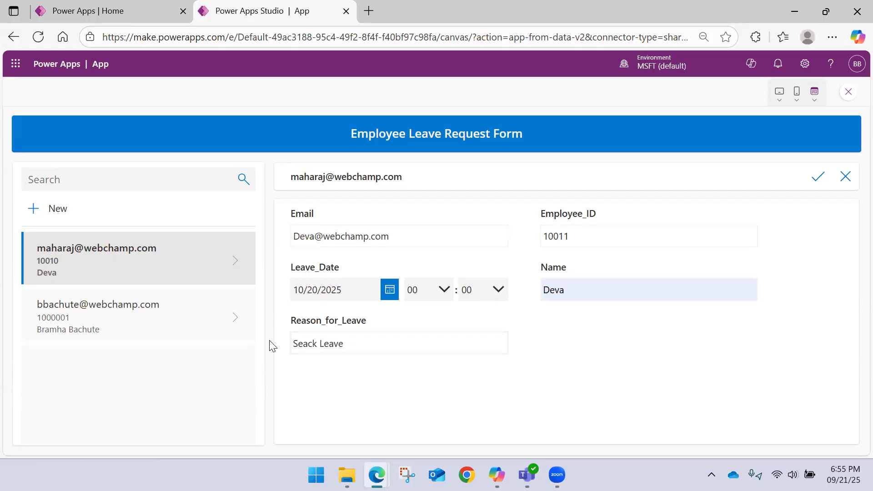
{"action": "left_click", "coordinate": [818, 176]}
Step: Return to editing and examine the OnSelect formula of the form's submit icon
{"action": "left_click", "coordinate": [848, 93]}
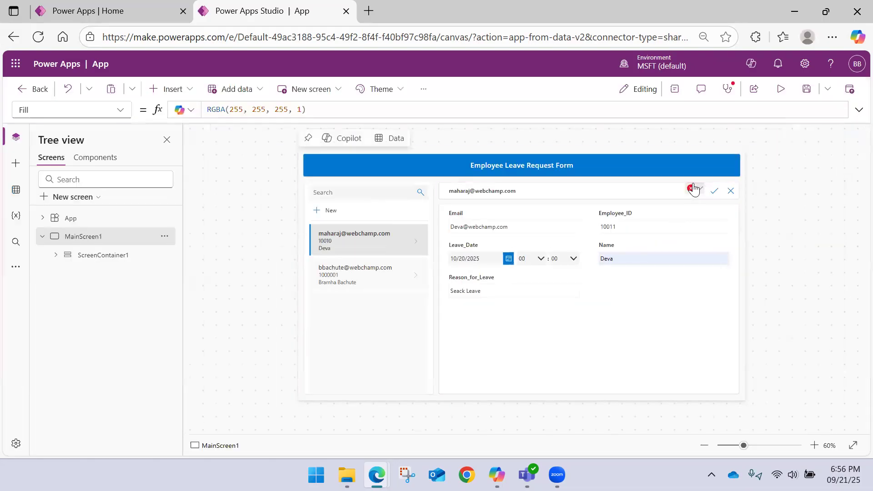
{"action": "left_click", "coordinate": [692, 190]}
{"action": "left_click", "coordinate": [705, 204]}
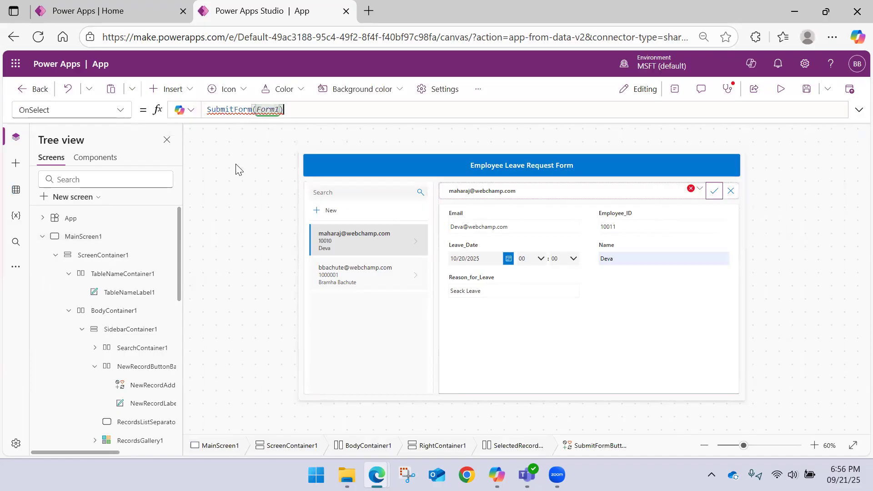
{"action": "mouse_move", "coordinate": [265, 109]}
Step: Discard the unsaved new record in the app preview, try searching the gallery by part of an employee's email, and clear the search
{"action": "left_click", "coordinate": [780, 89]}
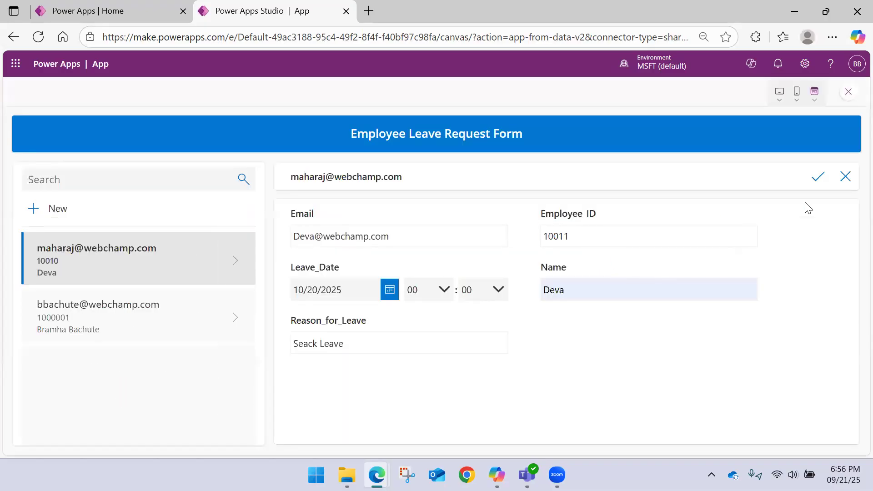
{"action": "left_click", "coordinate": [845, 178]}
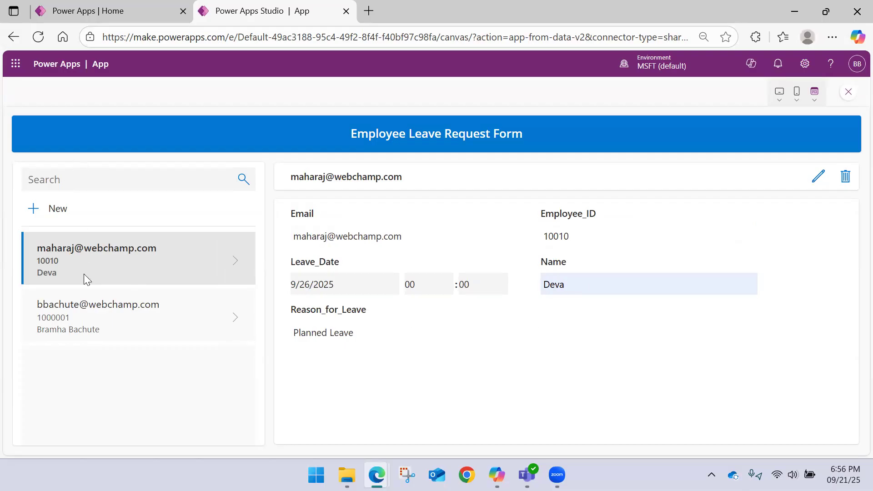
{"action": "left_click", "coordinate": [82, 183]}
{"action": "type", "text": "bbachu"}
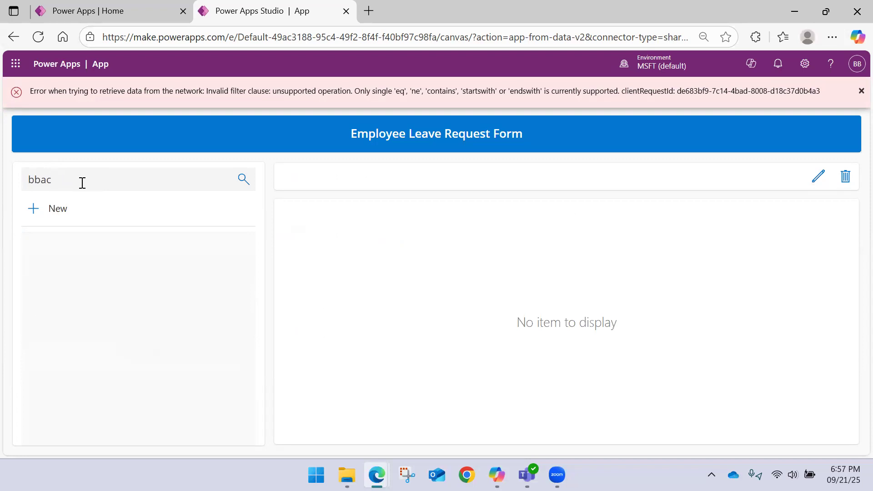
{"action": "key", "text": "BackSpace"}
{"action": "key", "text": "BackSpace"}
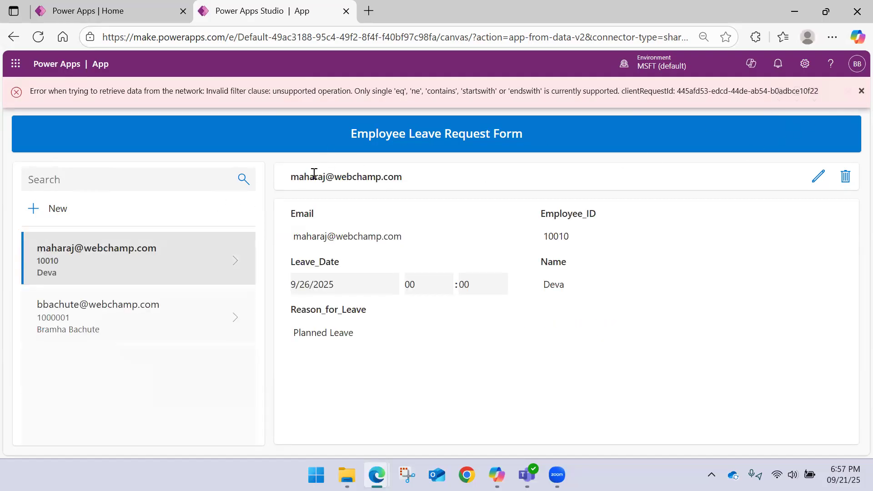
Step: Return to editing and inspect the Default formula of the search box and the OnSelect formula of the search icon
{"action": "left_click", "coordinate": [856, 97]}
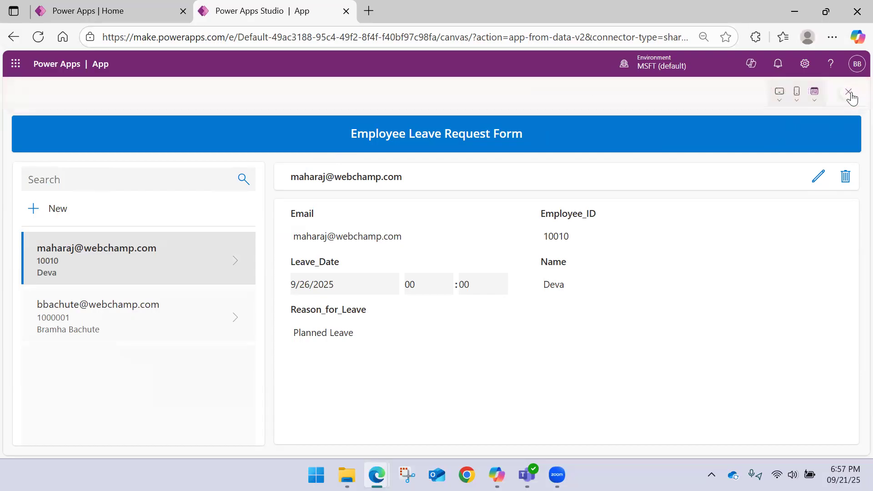
{"action": "left_click", "coordinate": [836, 97]}
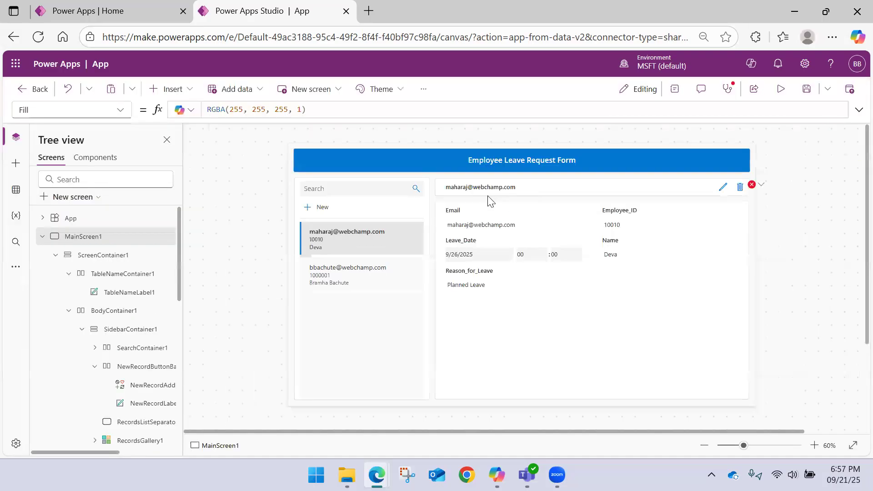
{"action": "left_click", "coordinate": [356, 193]}
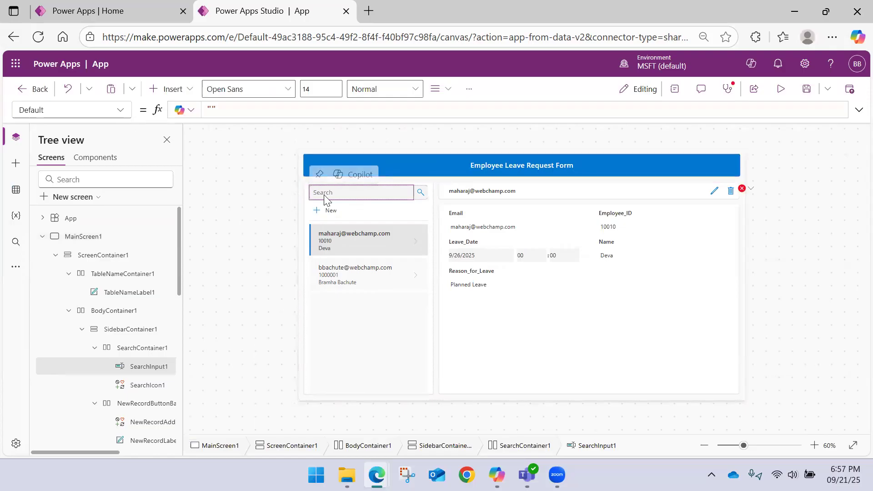
{"action": "left_click", "coordinate": [418, 195]}
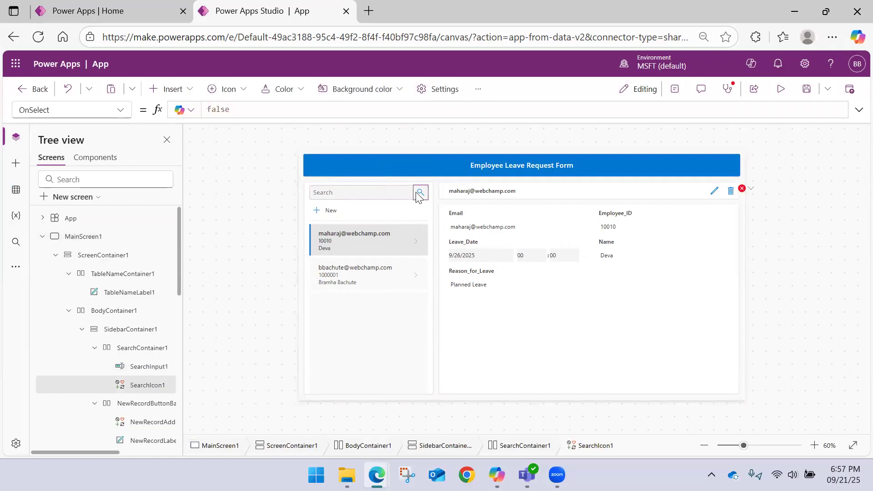
Step: Examine the HintText property of the gallery's search box and the Items formula of the records gallery
{"action": "left_click", "coordinate": [333, 193]}
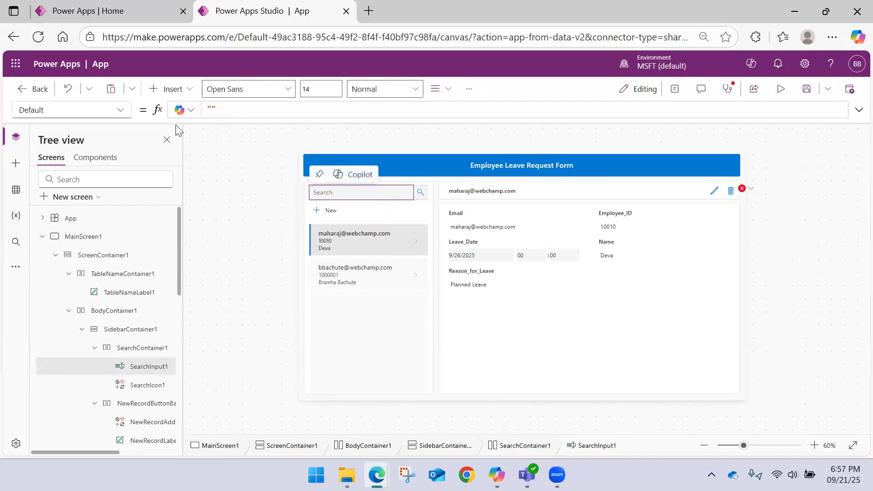
{"action": "left_click", "coordinate": [122, 112]}
{"action": "scroll", "coordinate": [75, 210], "scroll_direction": "down", "scroll_amount": 10}
{"action": "scroll", "coordinate": [66, 219], "scroll_direction": "up", "scroll_amount": 3}
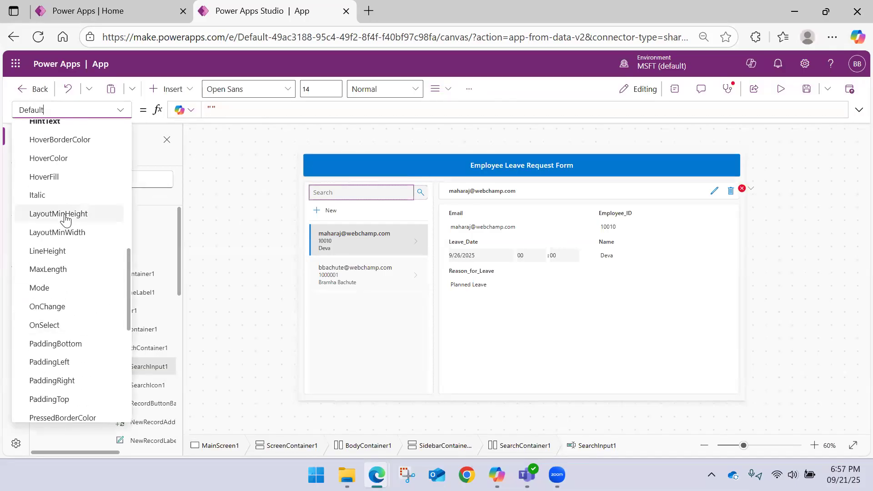
{"action": "scroll", "coordinate": [69, 209], "scroll_direction": "up", "scroll_amount": 3}
{"action": "left_click", "coordinate": [57, 231]}
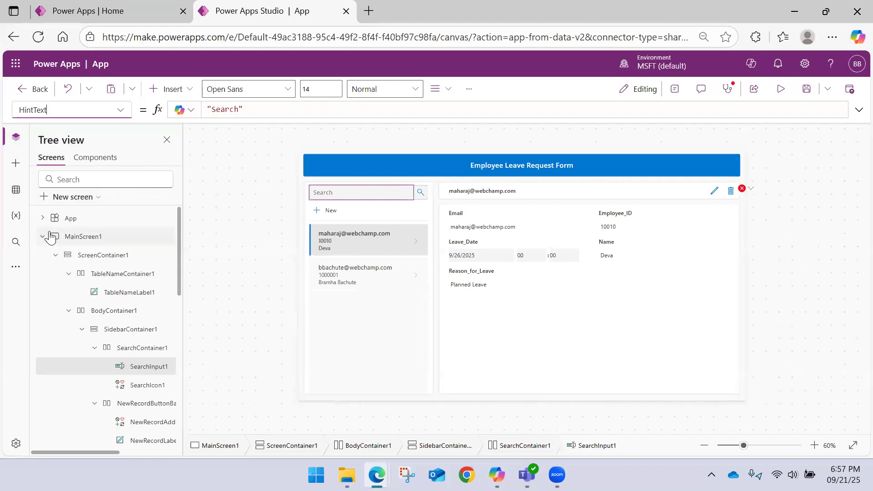
{"action": "left_click", "coordinate": [119, 111]}
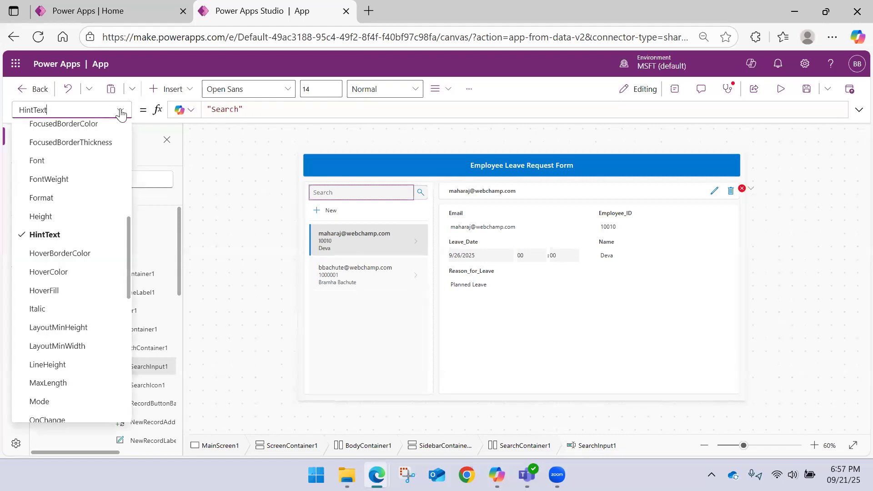
{"action": "left_click", "coordinate": [245, 185]}
{"action": "left_click", "coordinate": [349, 196]}
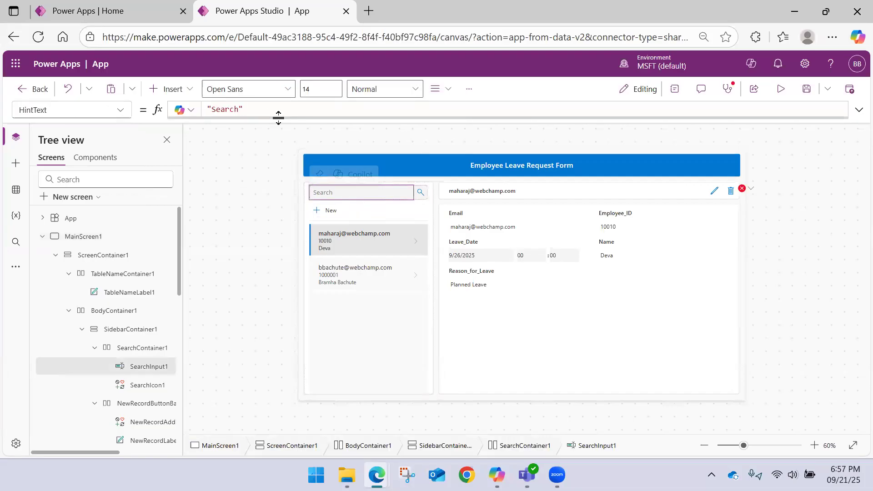
{"action": "left_click_drag", "start_coordinate": [269, 109], "coordinate": [119, 112]}
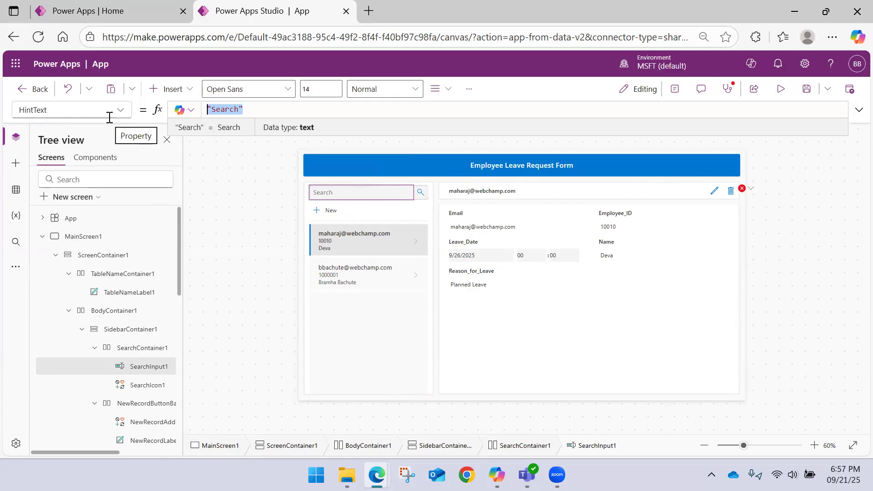
{"action": "left_click", "coordinate": [347, 321]}
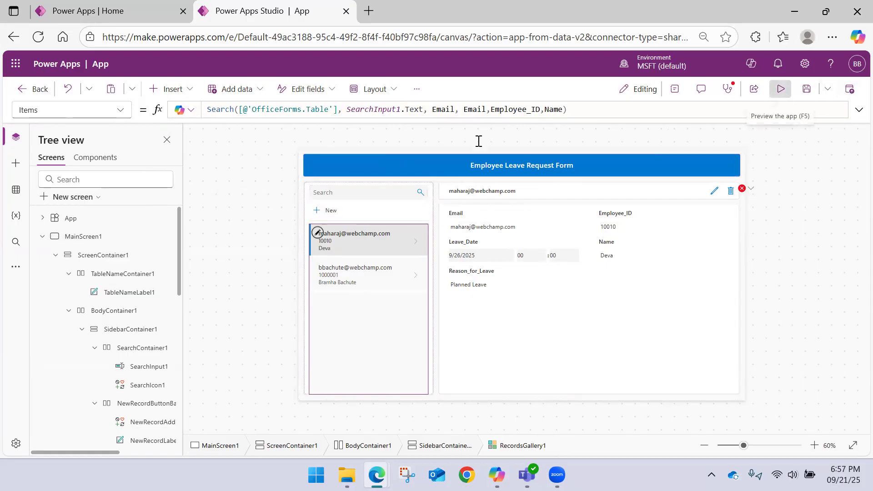
Step: Test searching the gallery for bb in the app preview and return to editing
{"action": "left_click", "coordinate": [780, 89]}
{"action": "left_click", "coordinate": [161, 178]}
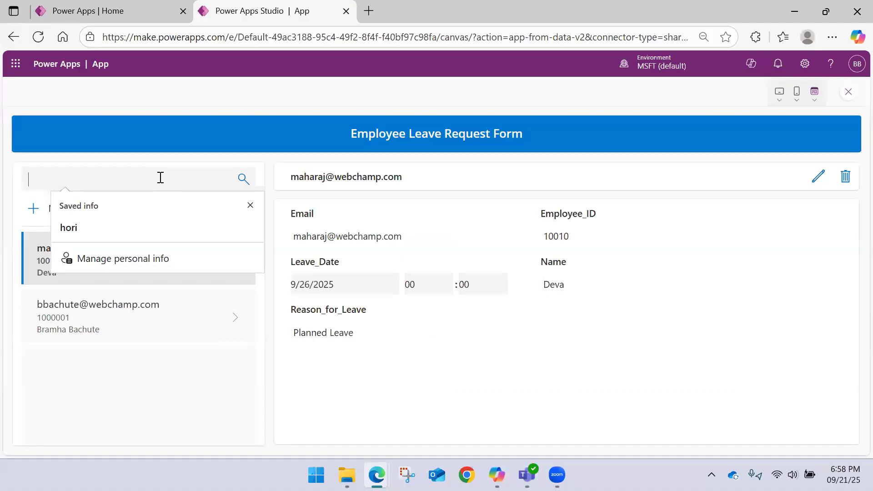
{"action": "type", "text": "bb"}
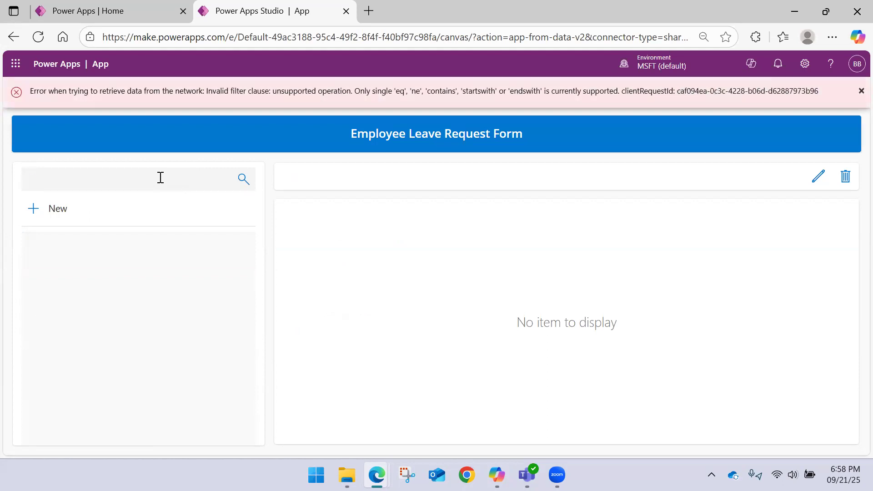
{"action": "left_click", "coordinate": [857, 92]}
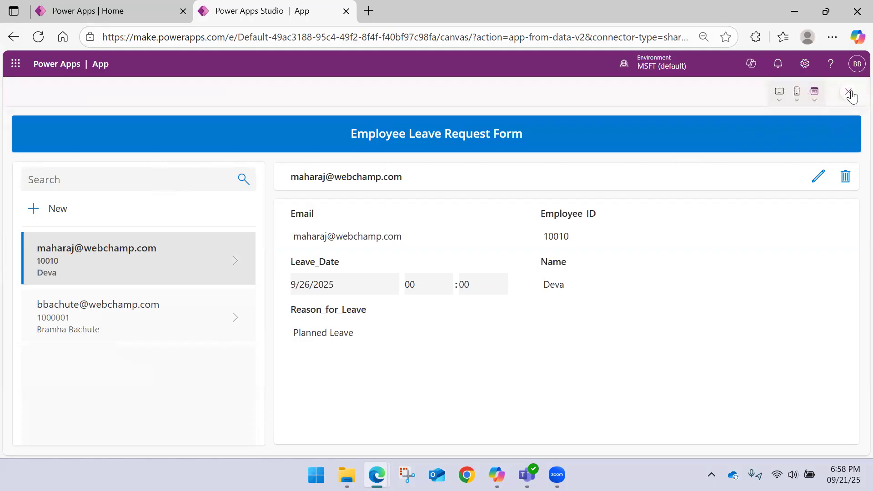
{"action": "left_click", "coordinate": [852, 93]}
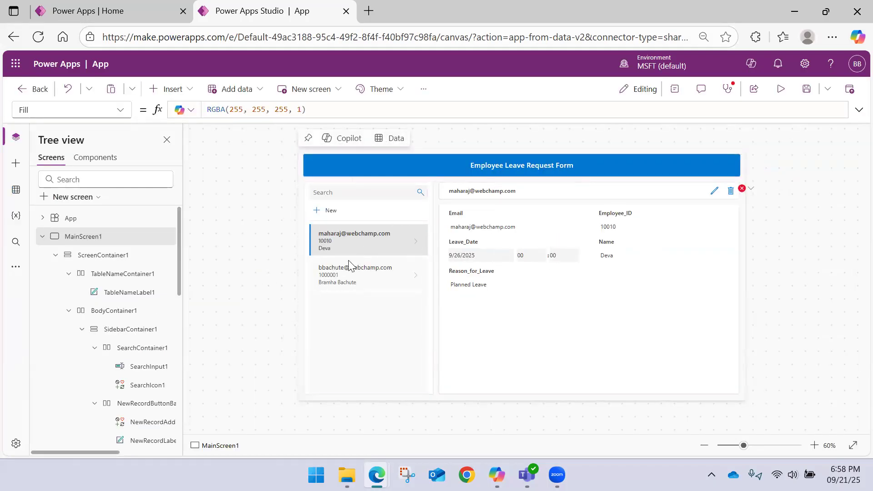
Step: Preview the app, view the details of both gallery records, open and cancel a blank new record, and return to editing
{"action": "left_click", "coordinate": [416, 277]}
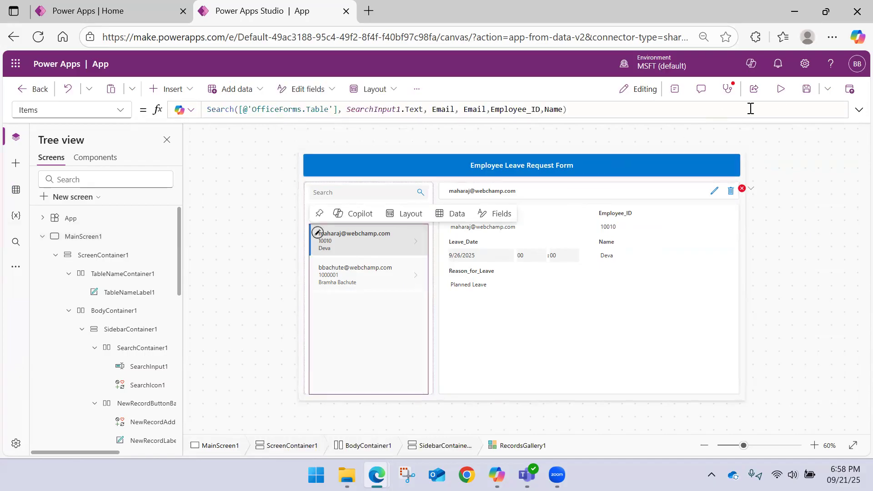
{"action": "left_click", "coordinate": [780, 89]}
{"action": "left_click", "coordinate": [231, 321]}
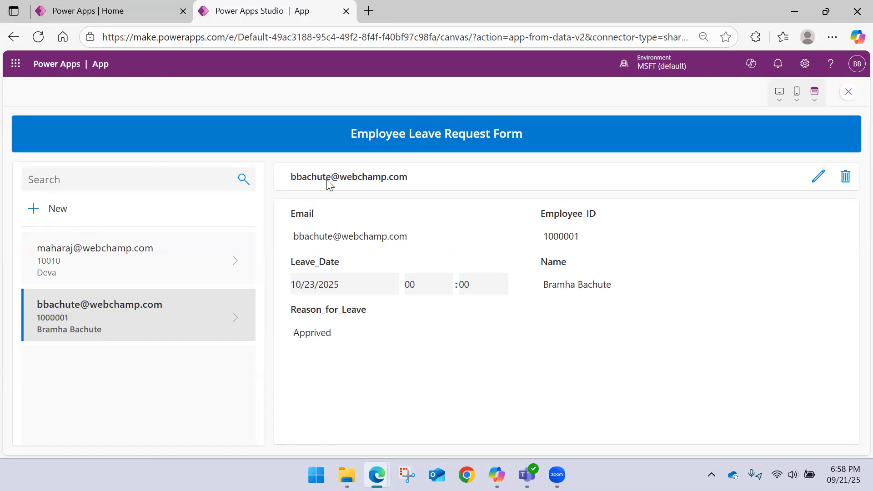
{"action": "left_click", "coordinate": [240, 269]}
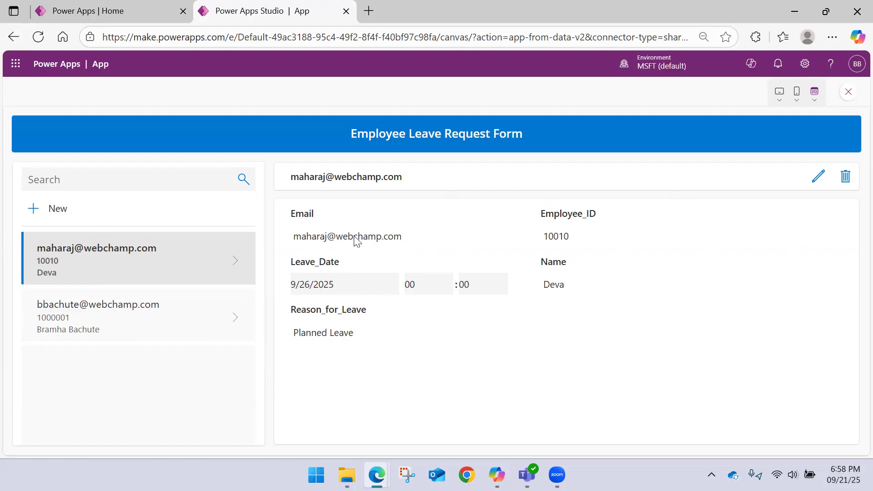
{"action": "left_click", "coordinate": [37, 213]}
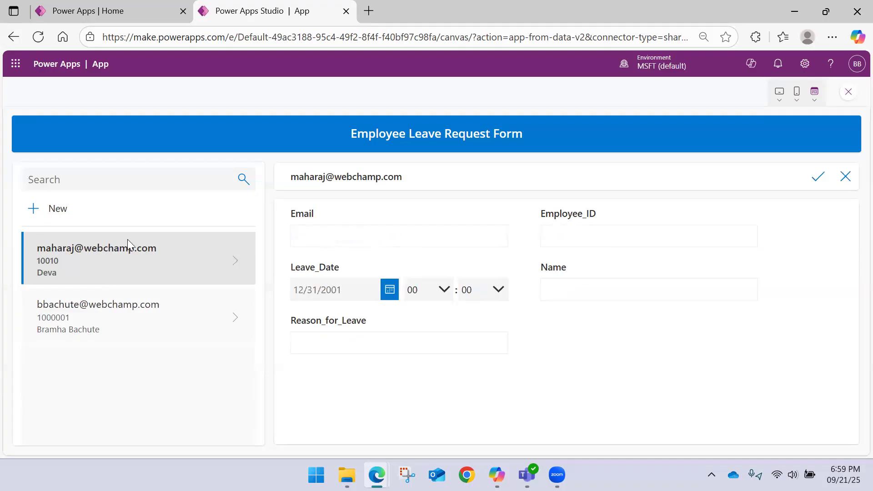
{"action": "left_click", "coordinate": [847, 178]}
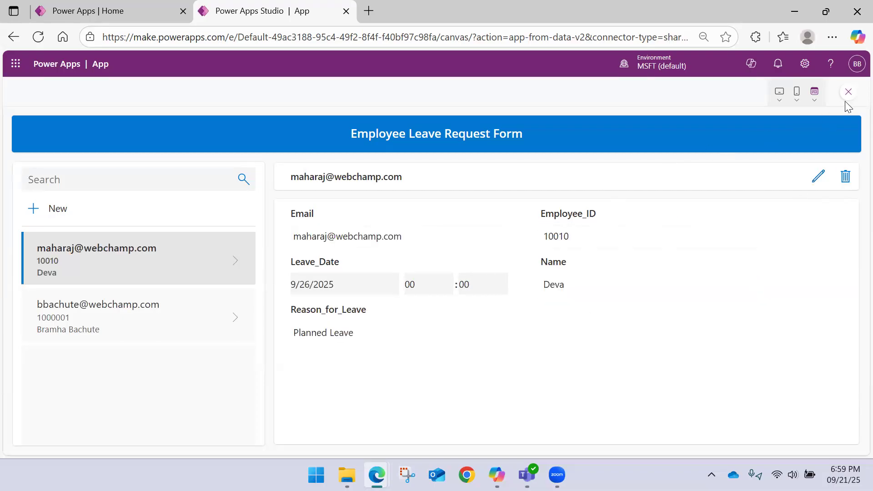
{"action": "key", "text": "Escape"}
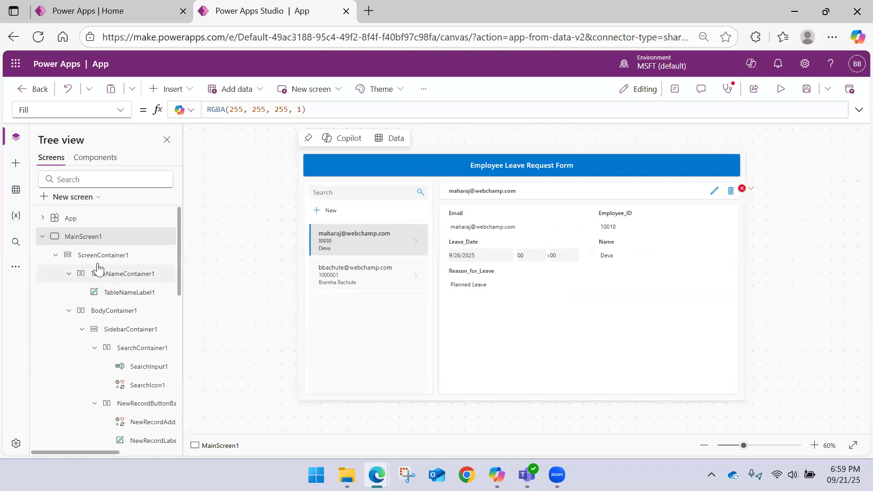
Step: Collapse MainScreen1 in the tree view and leave the app editor
{"action": "left_click", "coordinate": [41, 237]}
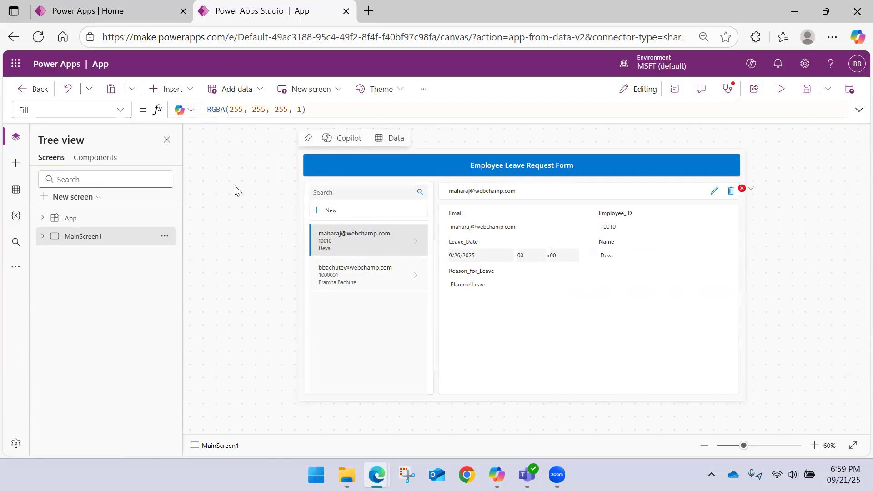
{"action": "left_click", "coordinate": [38, 88]}
{"action": "left_click", "coordinate": [546, 297]}
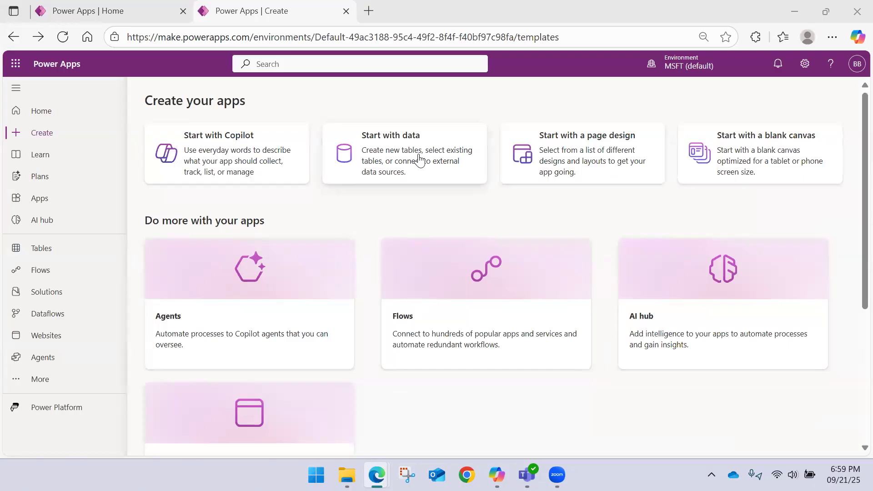
Step: Start a new app from data by connecting to external data, bringing up the data set choices
{"action": "left_click", "coordinate": [417, 159]}
{"action": "scroll", "coordinate": [322, 205], "scroll_direction": "down", "scroll_amount": 1}
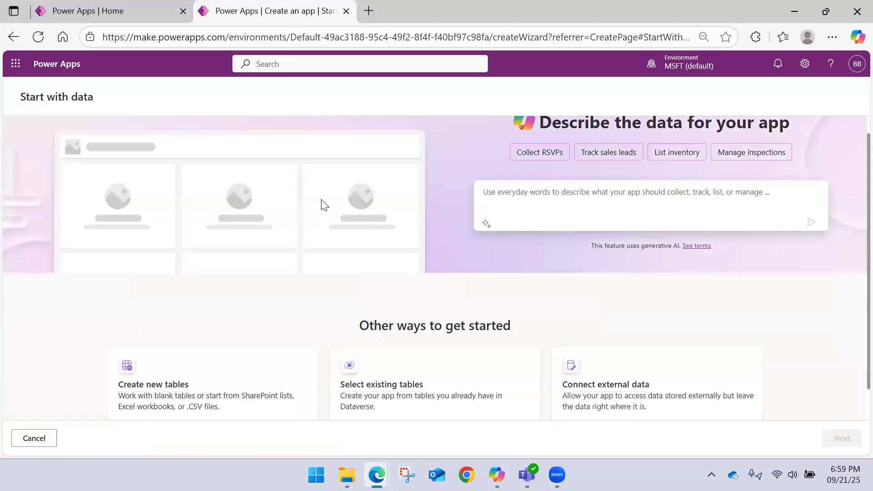
{"action": "left_click", "coordinate": [638, 354]}
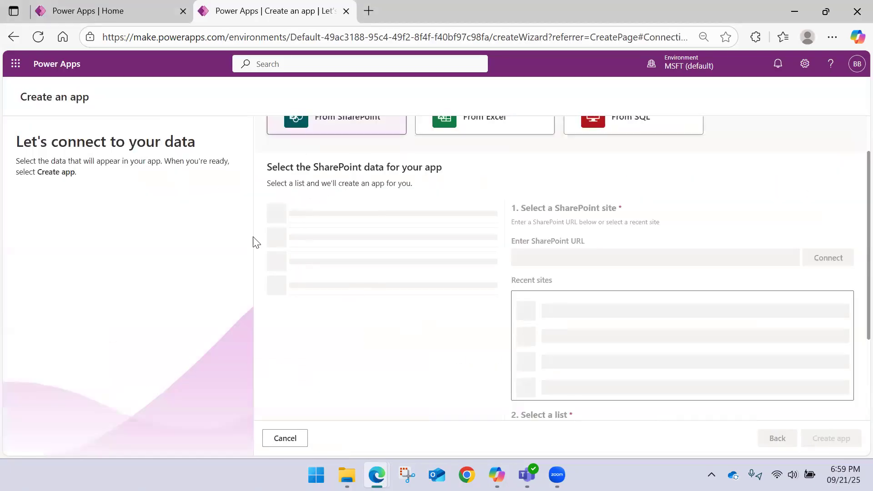
{"action": "scroll", "coordinate": [384, 218], "scroll_direction": "up", "scroll_amount": 1}
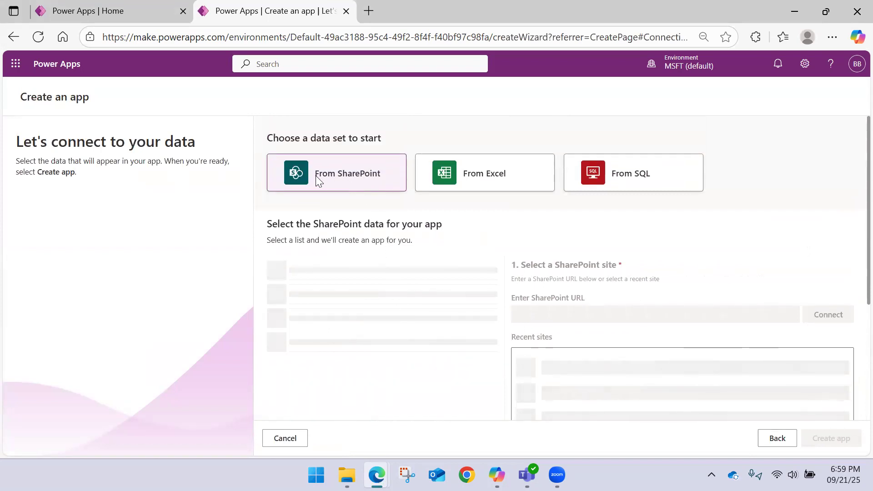
Step: Open SharePoint in a new browser tab and go to the Webchamp_Data Analysis site
{"action": "left_click", "coordinate": [370, 11]}
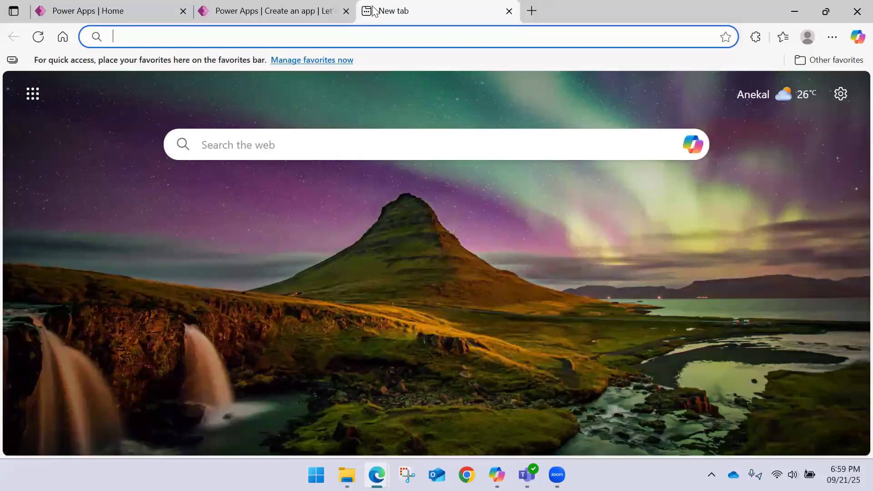
{"action": "type", "text": "sharepoint"}
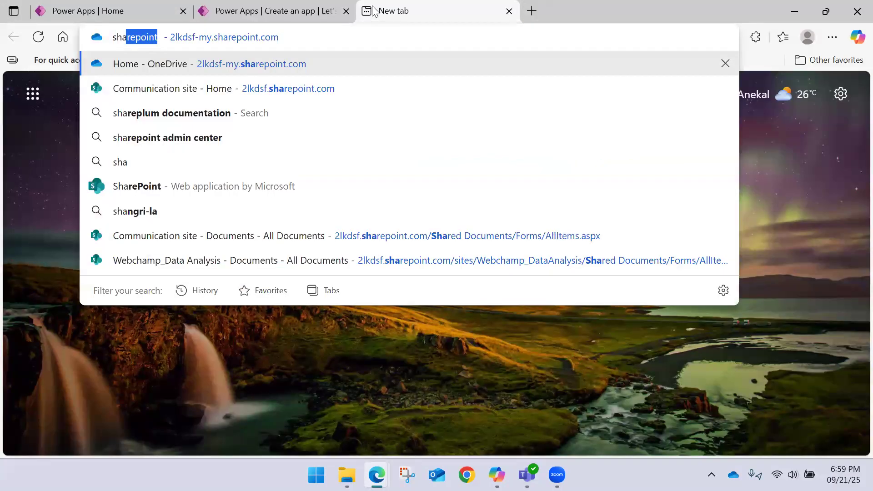
{"action": "key", "text": "Down"}
{"action": "key", "text": "Return"}
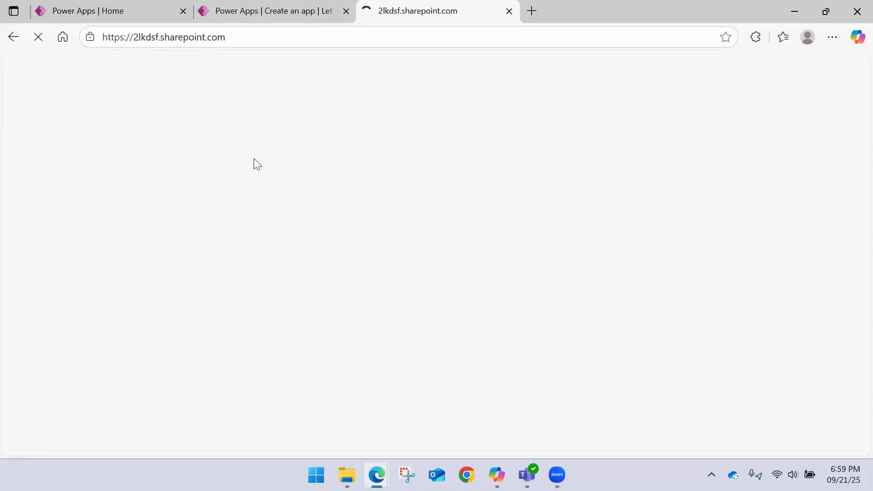
{"action": "left_click", "coordinate": [380, 224]}
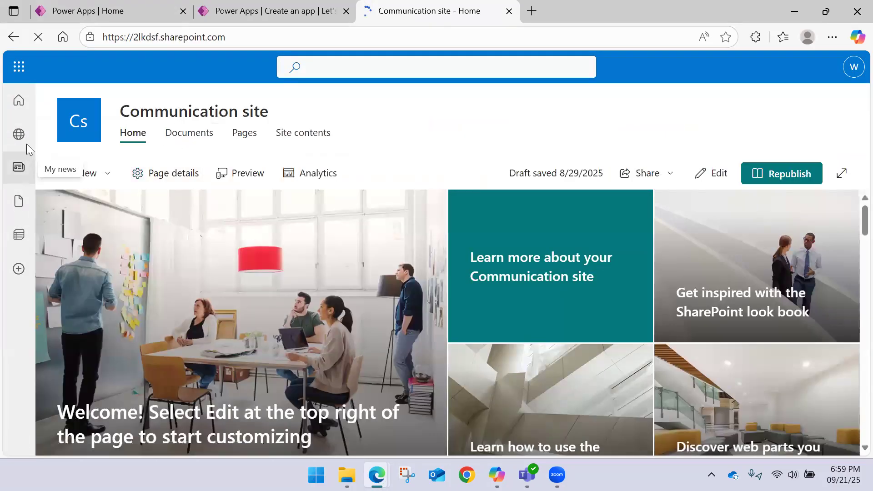
{"action": "left_click", "coordinate": [19, 136]}
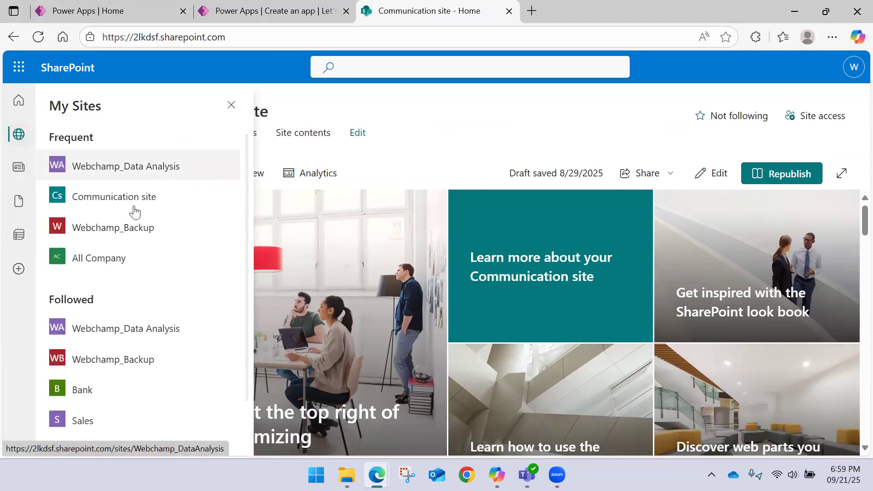
{"action": "scroll", "coordinate": [109, 283], "scroll_direction": "down", "scroll_amount": 1}
{"action": "left_click", "coordinate": [115, 283]}
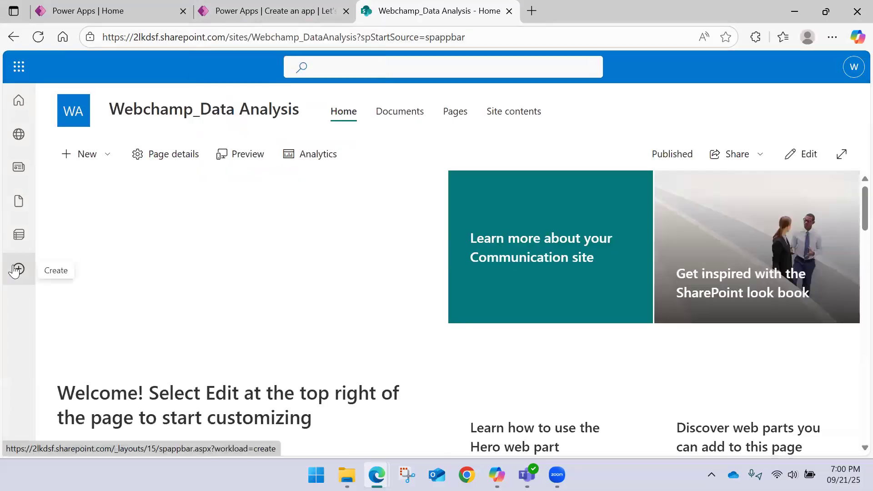
Step: Create a Lists form with a response list named DemoList in the Webchamp_Data Analysis site
{"action": "left_click", "coordinate": [16, 270]}
{"action": "scroll", "coordinate": [111, 210], "scroll_direction": "down", "scroll_amount": 1}
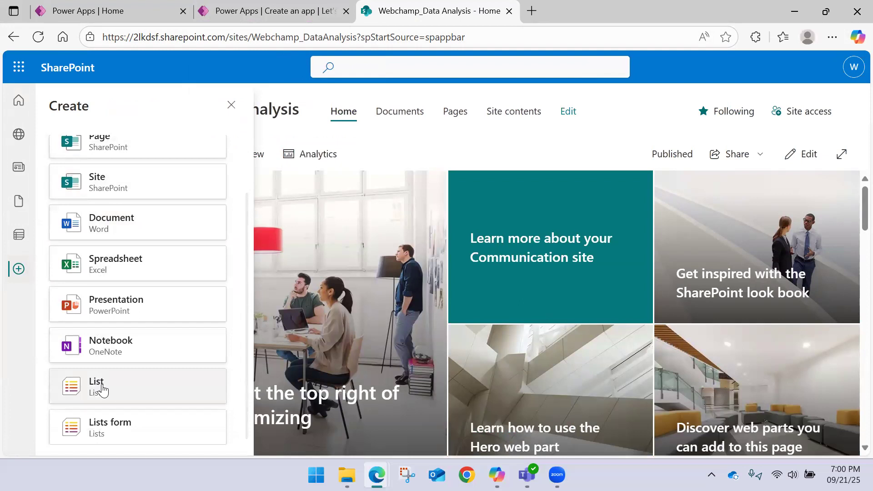
{"action": "left_click", "coordinate": [105, 426]}
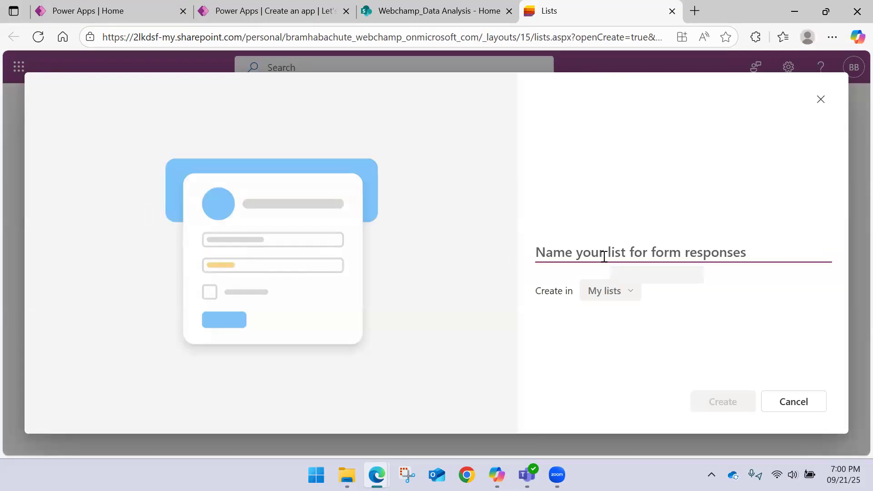
{"action": "left_click", "coordinate": [603, 291]}
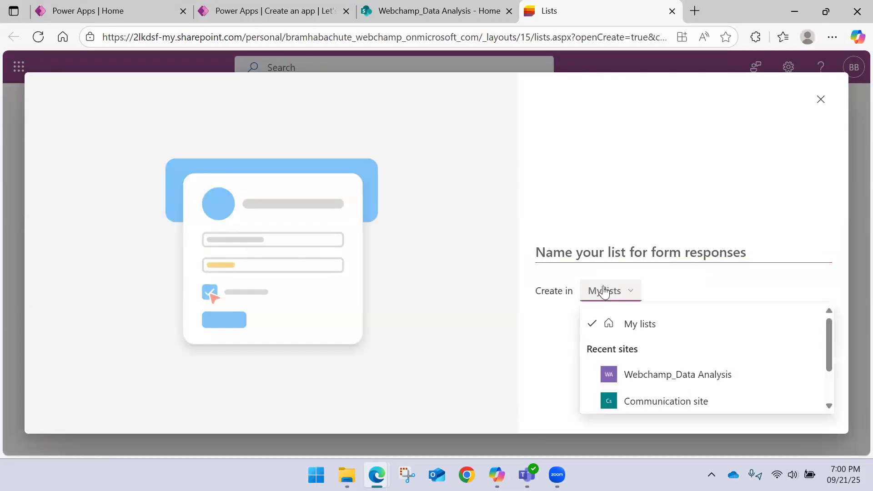
{"action": "left_click", "coordinate": [690, 380]}
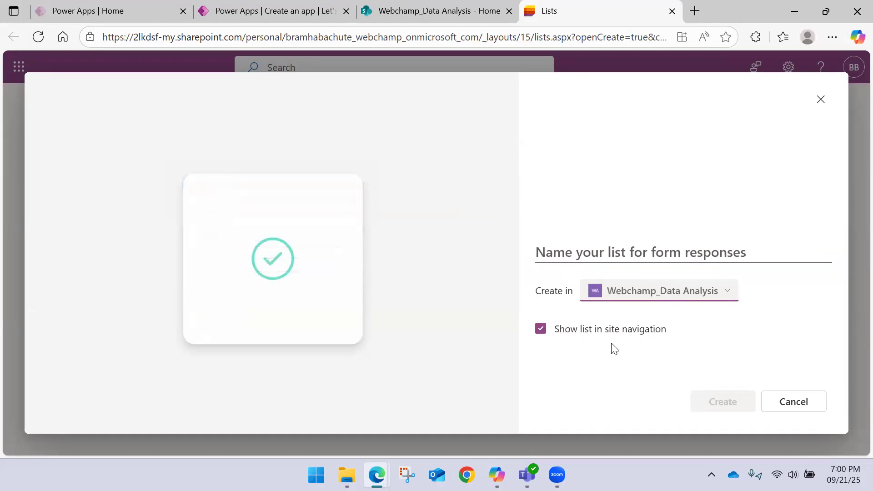
{"action": "left_click", "coordinate": [588, 244]}
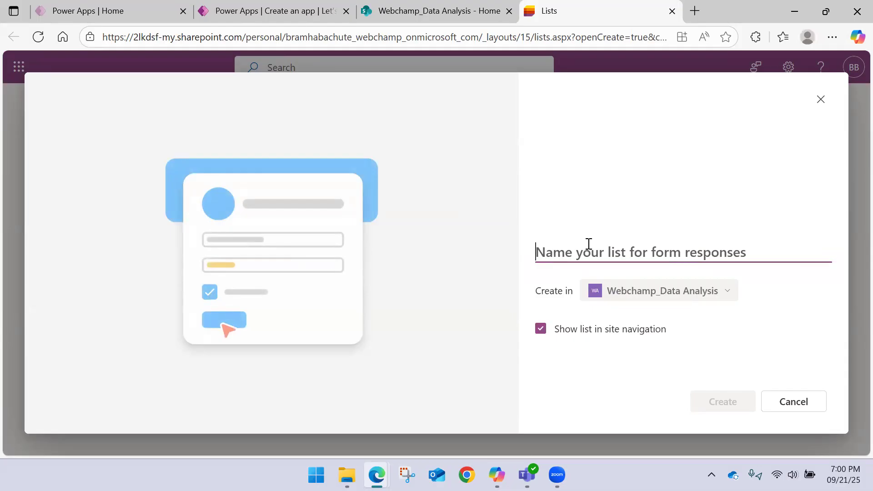
{"action": "type", "text": "DemoLis"}
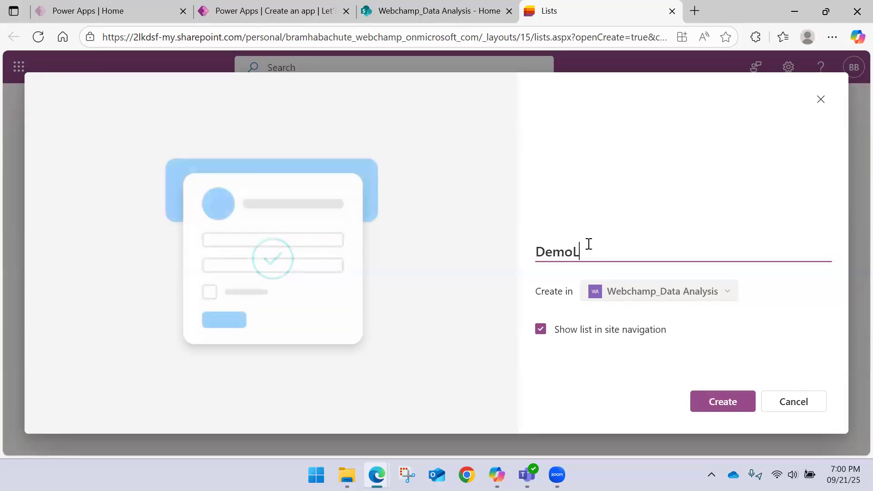
{"action": "type", "text": "t"}
{"action": "left_click", "coordinate": [723, 407]}
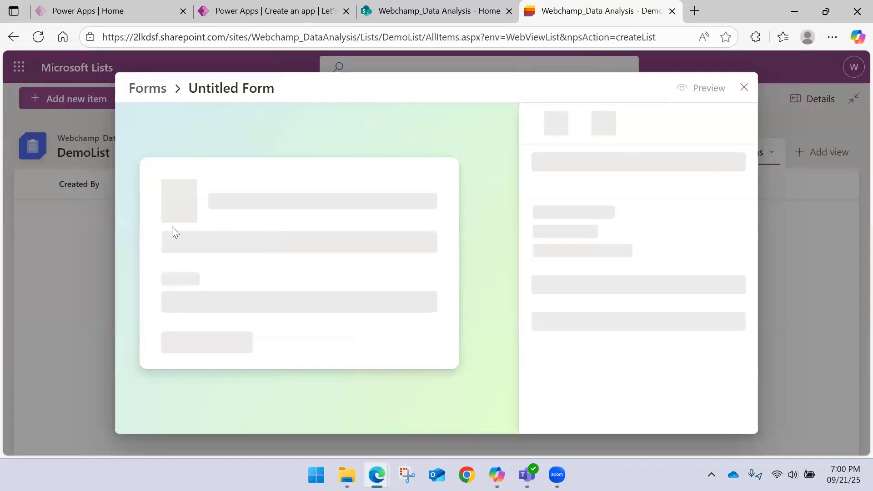
Step: Close the form designer and review the column types available for a new column in DemoList
{"action": "left_click", "coordinate": [743, 89]}
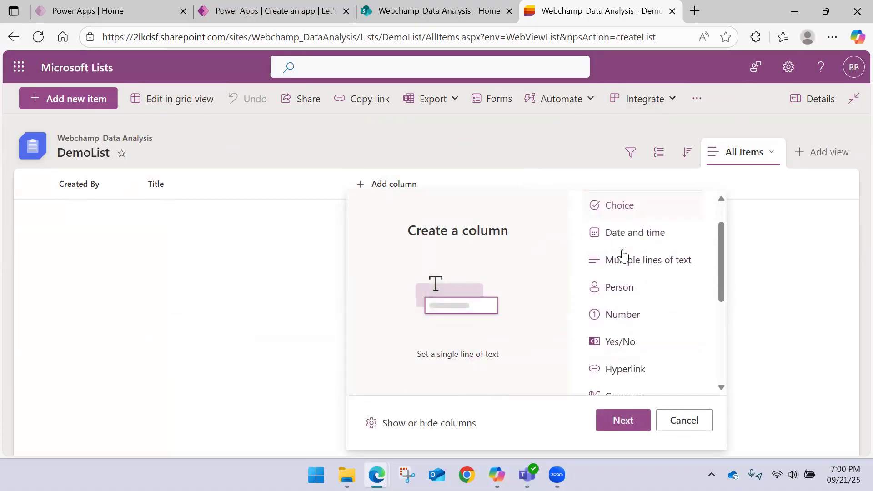
{"action": "scroll", "coordinate": [618, 257], "scroll_direction": "down", "scroll_amount": 5}
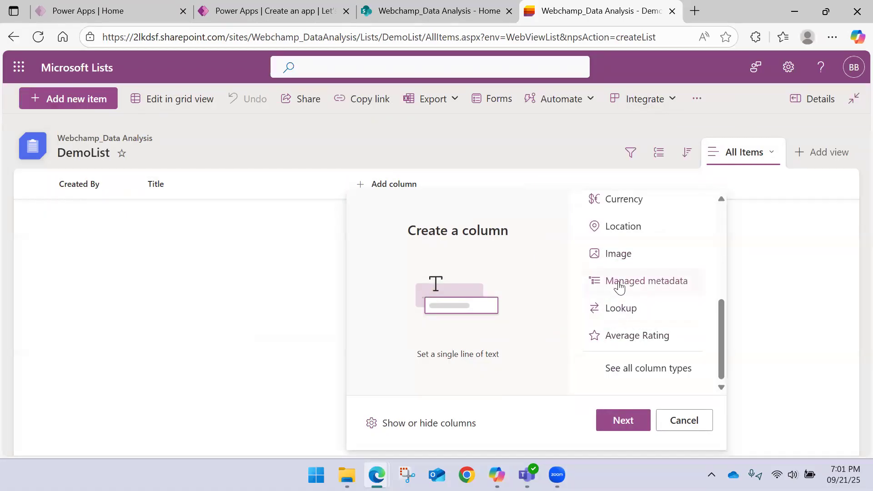
{"action": "scroll", "coordinate": [619, 286], "scroll_direction": "up", "scroll_amount": 5}
{"action": "scroll", "coordinate": [618, 258], "scroll_direction": "down", "scroll_amount": 5}
{"action": "left_click", "coordinate": [626, 374]}
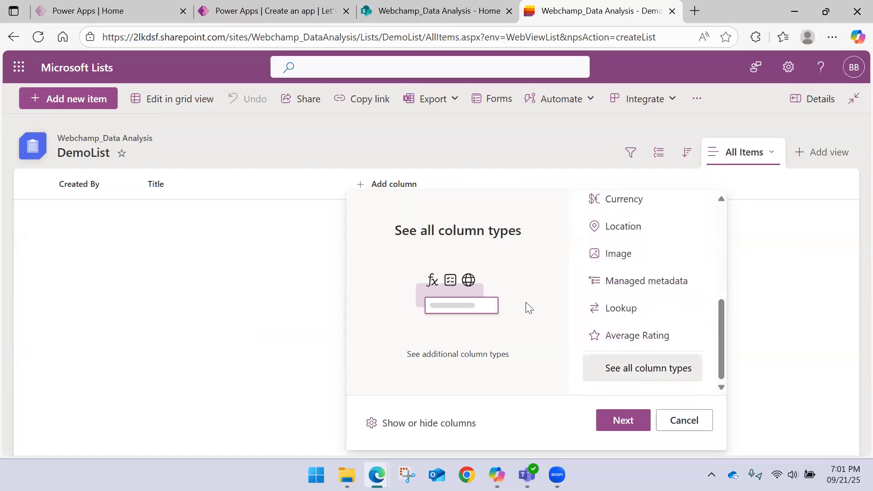
{"action": "scroll", "coordinate": [653, 300], "scroll_direction": "up", "scroll_amount": 5}
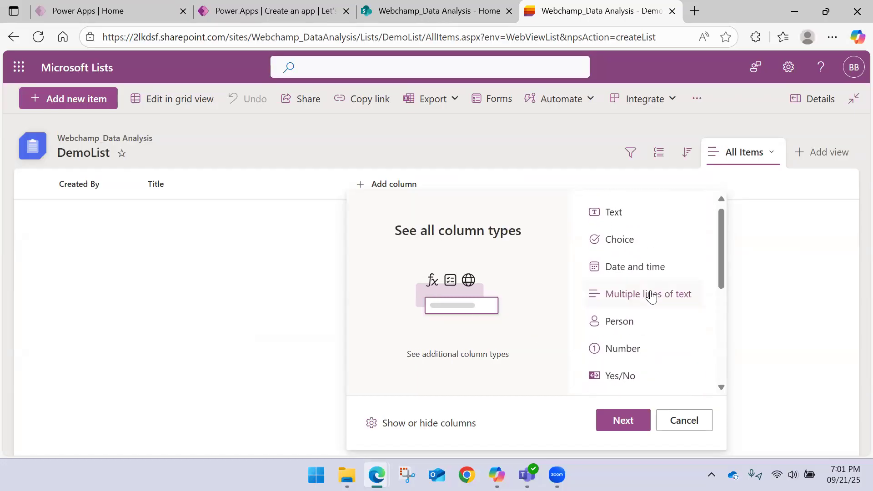
{"action": "scroll", "coordinate": [642, 256], "scroll_direction": "down", "scroll_amount": 5}
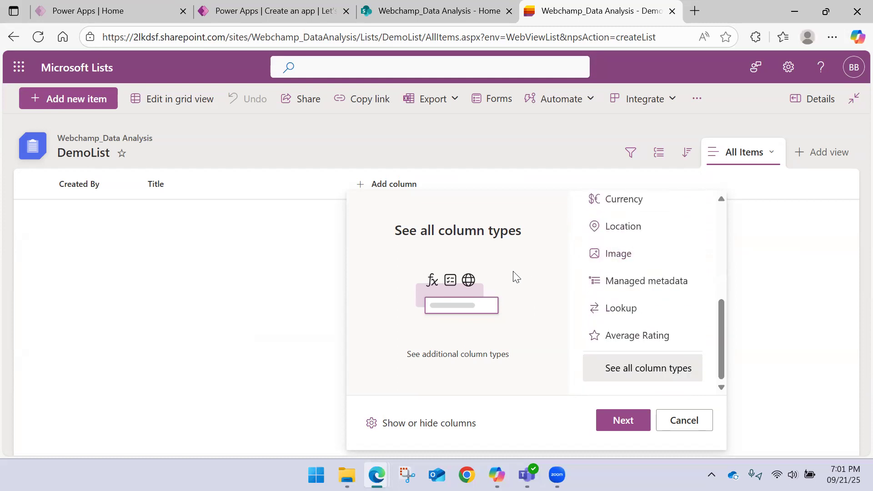
Step: Look through the columns that can be shown or hidden in the DemoList view, and cancel without changes
{"action": "left_click", "coordinate": [423, 424]}
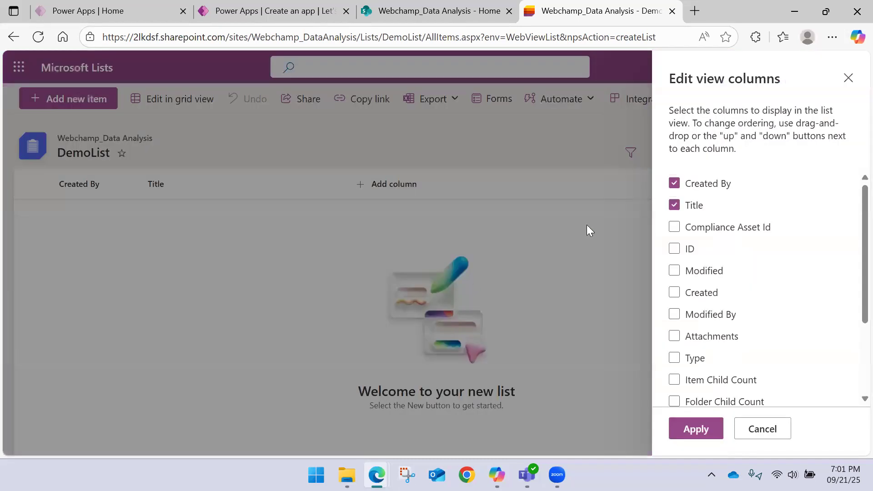
{"action": "scroll", "coordinate": [736, 223], "scroll_direction": "down", "scroll_amount": 3}
{"action": "scroll", "coordinate": [735, 223], "scroll_direction": "up", "scroll_amount": 3}
{"action": "left_click", "coordinate": [756, 436]}
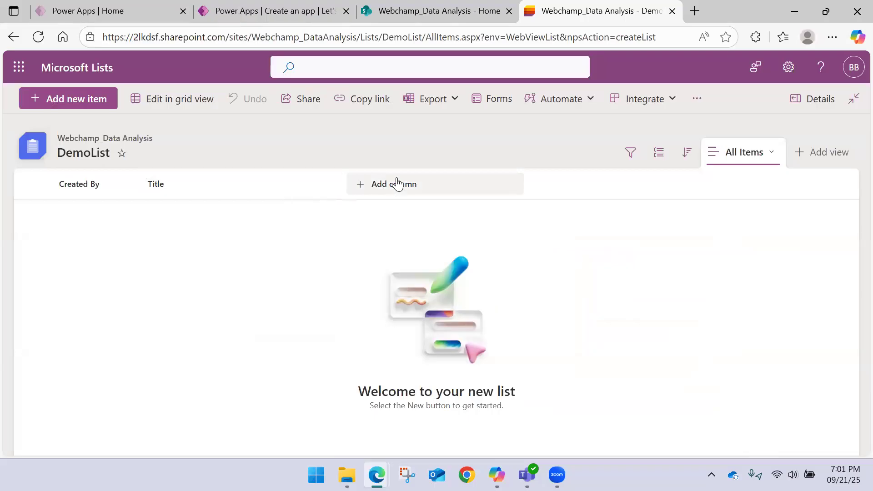
Step: Start a new text column in DemoList and name it Name
{"action": "left_click", "coordinate": [397, 184]}
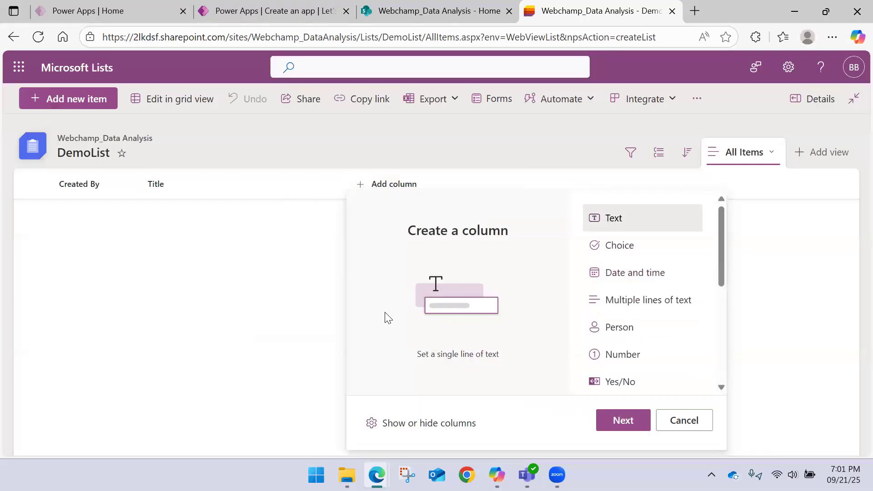
{"action": "double_click", "coordinate": [451, 226]}
{"action": "left_click", "coordinate": [453, 367]}
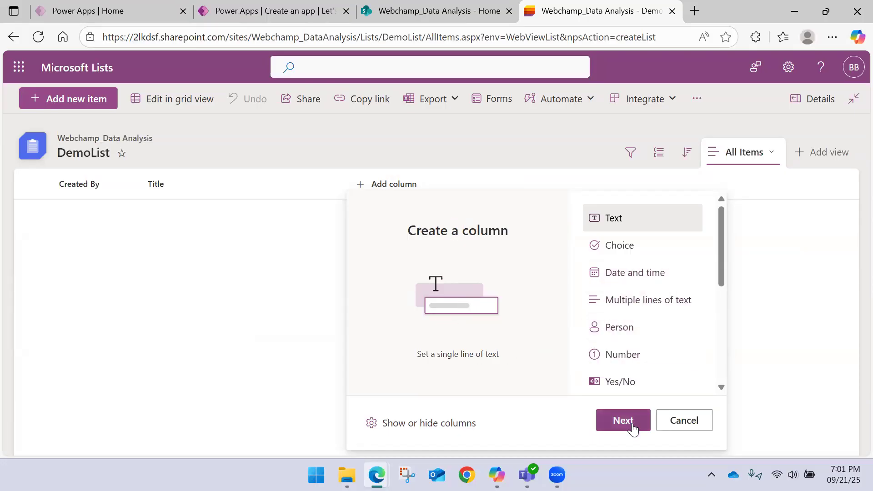
{"action": "left_click", "coordinate": [636, 248]}
{"action": "left_click", "coordinate": [636, 271]}
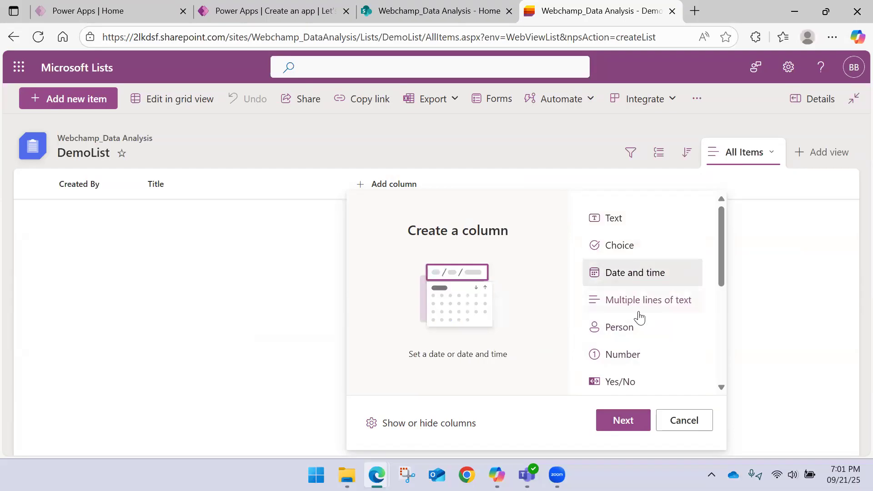
{"action": "left_click", "coordinate": [625, 218]}
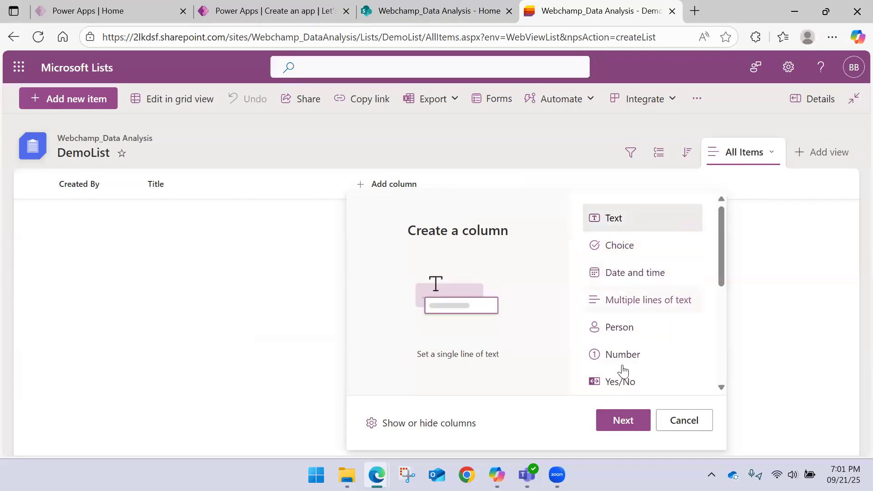
{"action": "left_click", "coordinate": [624, 420]}
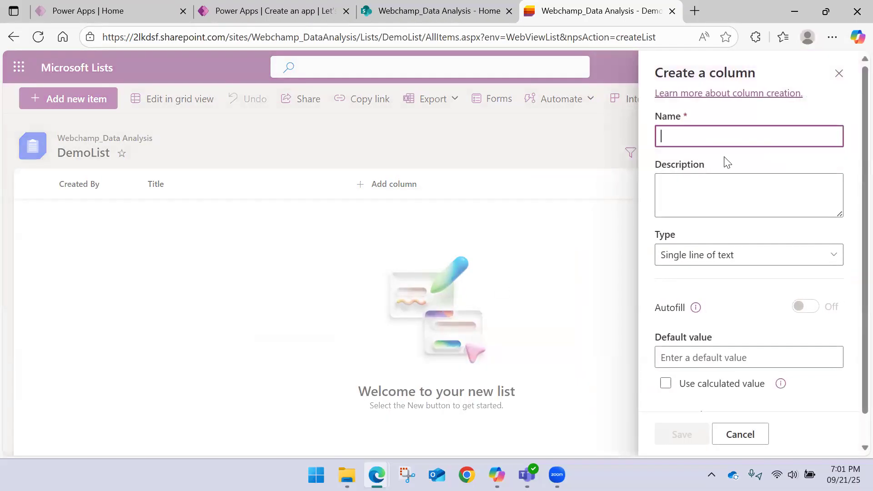
{"action": "type", "text": "Name"}
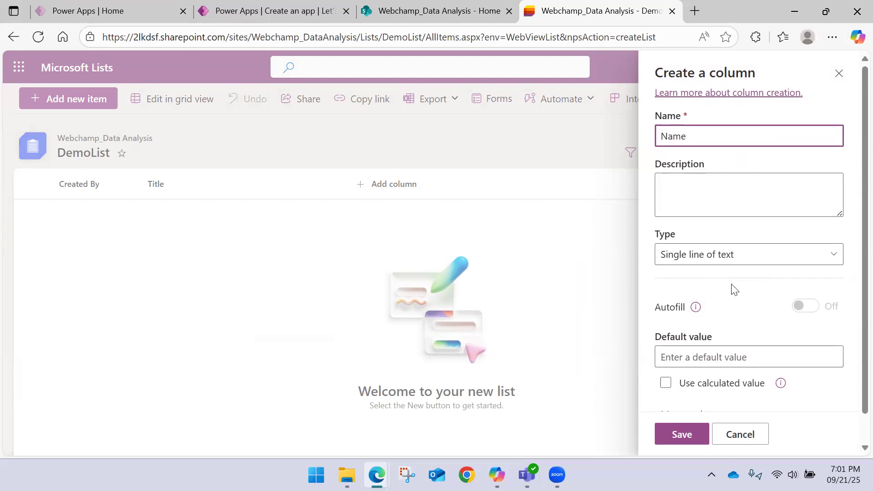
Step: Review the Name column's additional options and column validation settings, and save the column
{"action": "scroll", "coordinate": [731, 289], "scroll_direction": "down", "scroll_amount": 1}
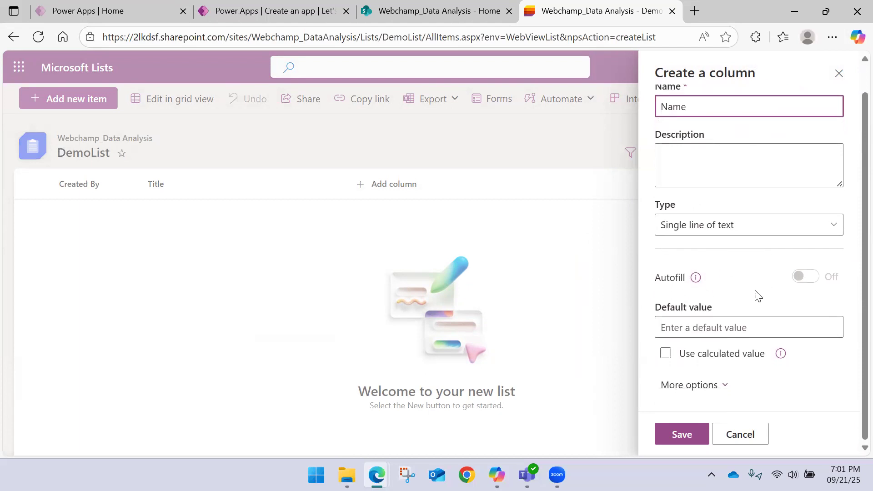
{"action": "left_click", "coordinate": [707, 385]}
{"action": "scroll", "coordinate": [711, 364], "scroll_direction": "down", "scroll_amount": 4}
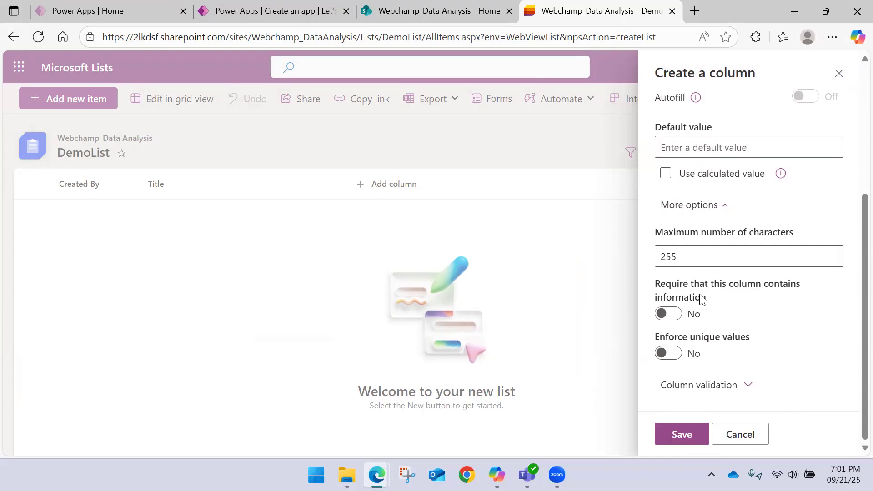
{"action": "left_click", "coordinate": [691, 389]}
{"action": "scroll", "coordinate": [715, 311], "scroll_direction": "down", "scroll_amount": 5}
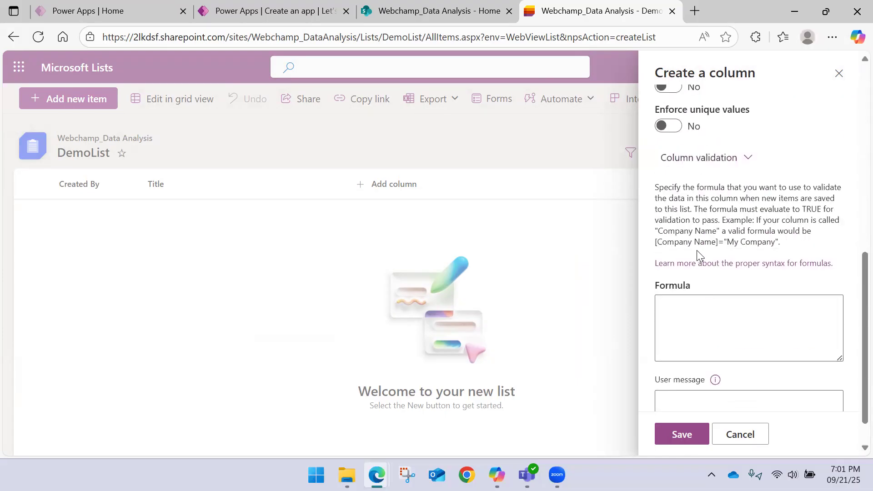
{"action": "scroll", "coordinate": [693, 257], "scroll_direction": "down", "scroll_amount": 1}
{"action": "scroll", "coordinate": [683, 280], "scroll_direction": "up", "scroll_amount": 3}
{"action": "scroll", "coordinate": [684, 280], "scroll_direction": "up", "scroll_amount": 2}
{"action": "scroll", "coordinate": [686, 277], "scroll_direction": "down", "scroll_amount": 5}
{"action": "left_click", "coordinate": [681, 435]}
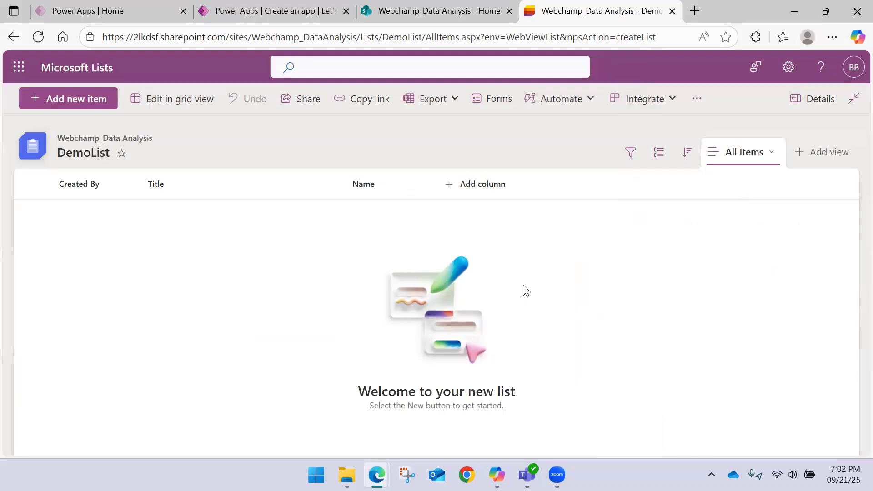
Step: Add another single line of text column named Email to DemoList
{"action": "left_click", "coordinate": [493, 194]}
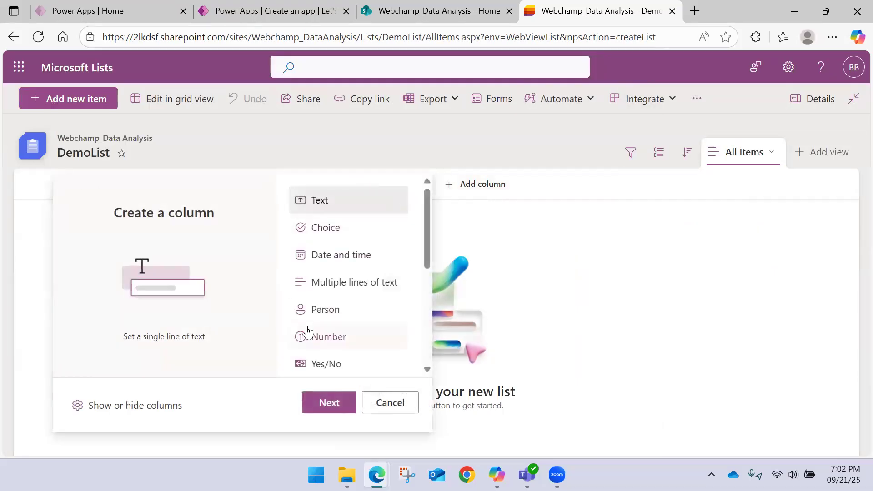
{"action": "scroll", "coordinate": [328, 293], "scroll_direction": "down", "scroll_amount": 4}
{"action": "scroll", "coordinate": [330, 298], "scroll_direction": "up", "scroll_amount": 4}
{"action": "scroll", "coordinate": [335, 250], "scroll_direction": "down", "scroll_amount": 2}
{"action": "scroll", "coordinate": [354, 276], "scroll_direction": "down", "scroll_amount": 2}
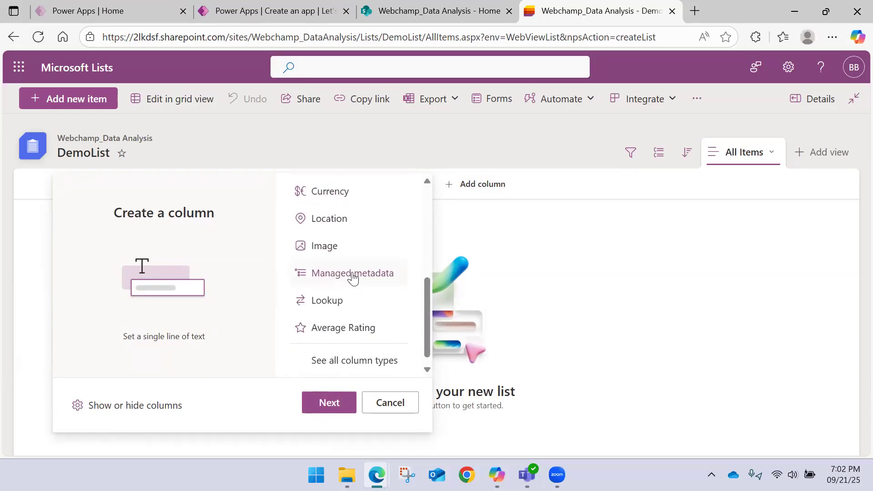
{"action": "scroll", "coordinate": [342, 269], "scroll_direction": "up", "scroll_amount": 4}
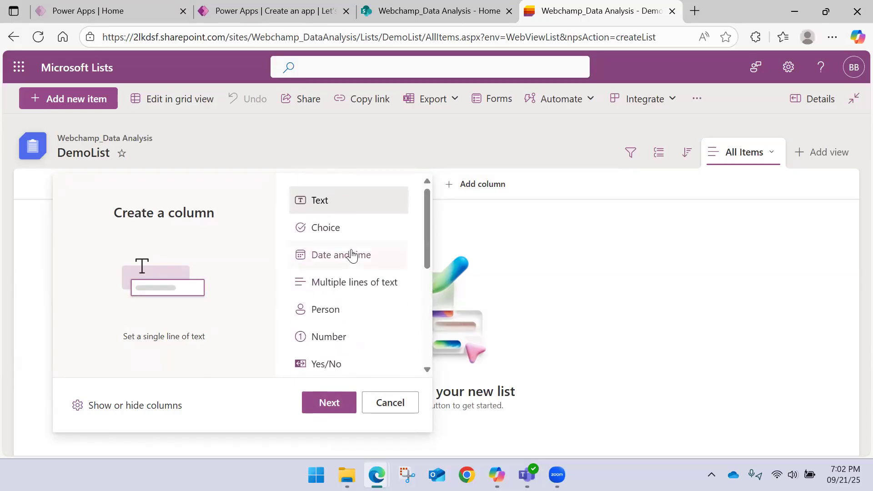
{"action": "left_click", "coordinate": [337, 389]}
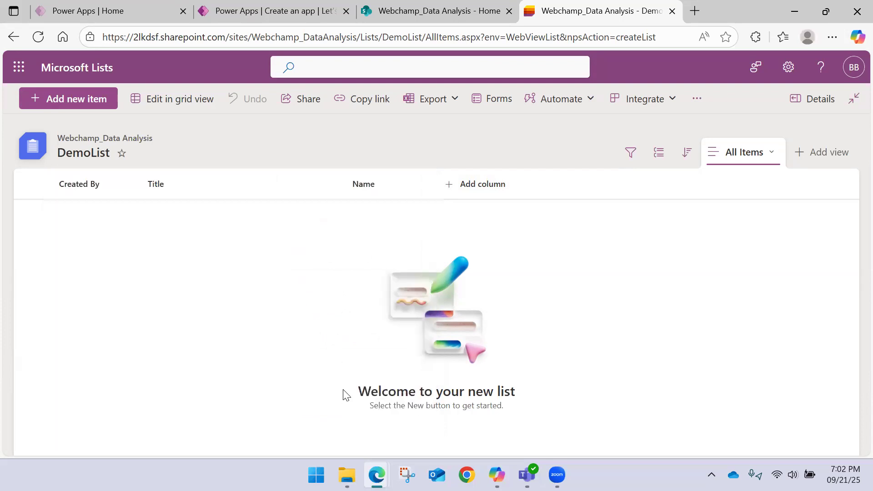
{"action": "type", "text": "Email"}
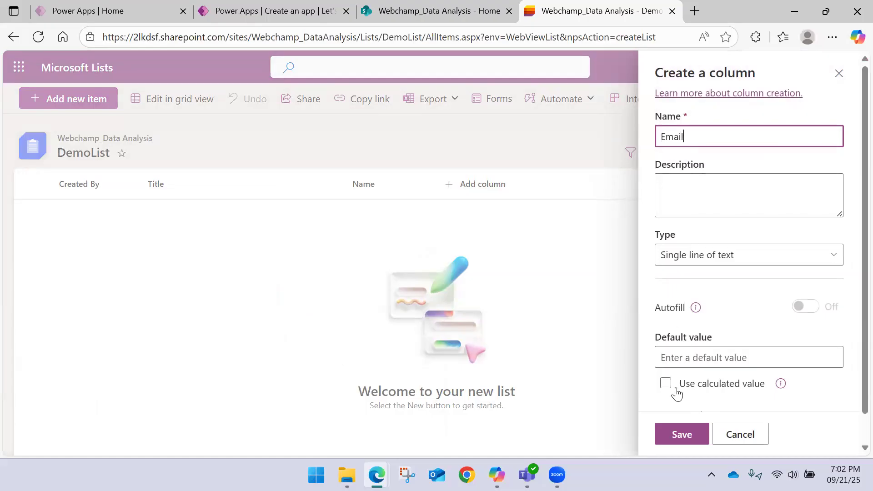
{"action": "left_click", "coordinate": [682, 433]}
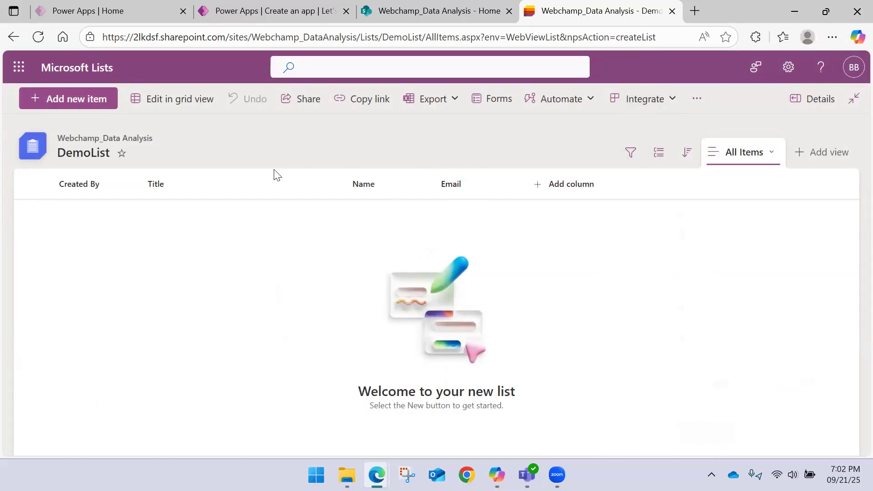
Step: Copy the site part of the DemoList address and use it in Power Apps to connect to the Webchamp_DataAnalysis SharePoint site
{"action": "left_click", "coordinate": [336, 36]}
{"action": "left_click", "coordinate": [370, 37]}
{"action": "left_click_drag", "start_coordinate": [370, 37], "coordinate": [90, 48]}
{"action": "key", "text": "ctrl+c"}
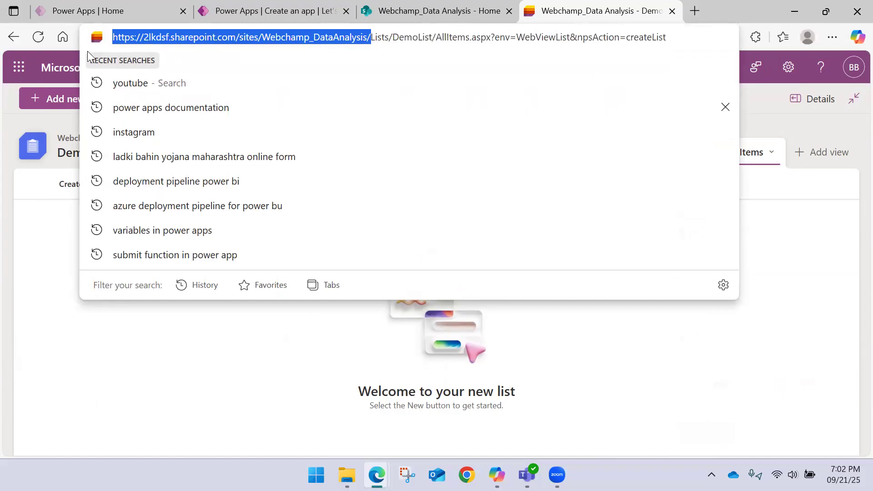
{"action": "left_click", "coordinate": [408, 6]}
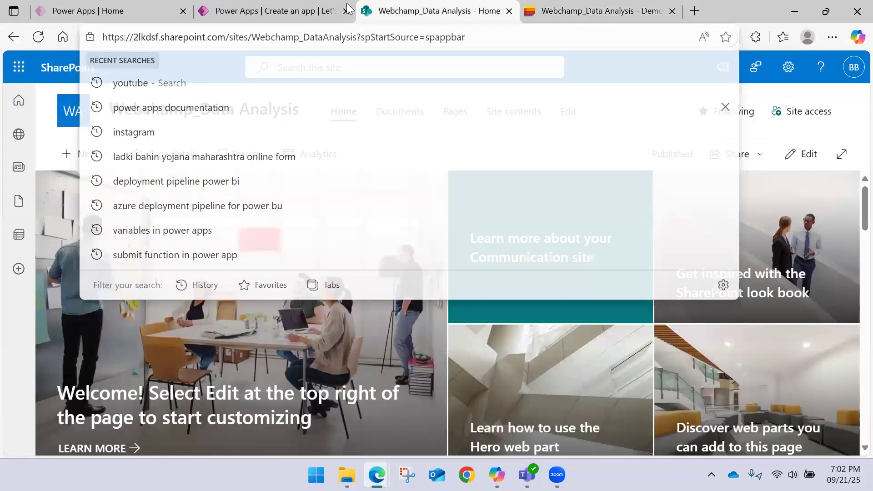
{"action": "left_click", "coordinate": [338, 9]}
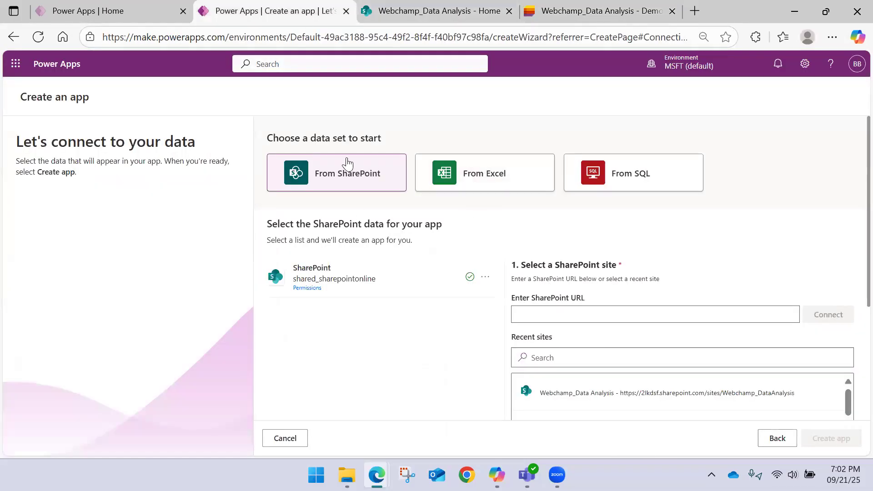
{"action": "left_click", "coordinate": [617, 316]}
{"action": "key", "text": "ctrl+v"}
{"action": "left_click", "coordinate": [817, 318]}
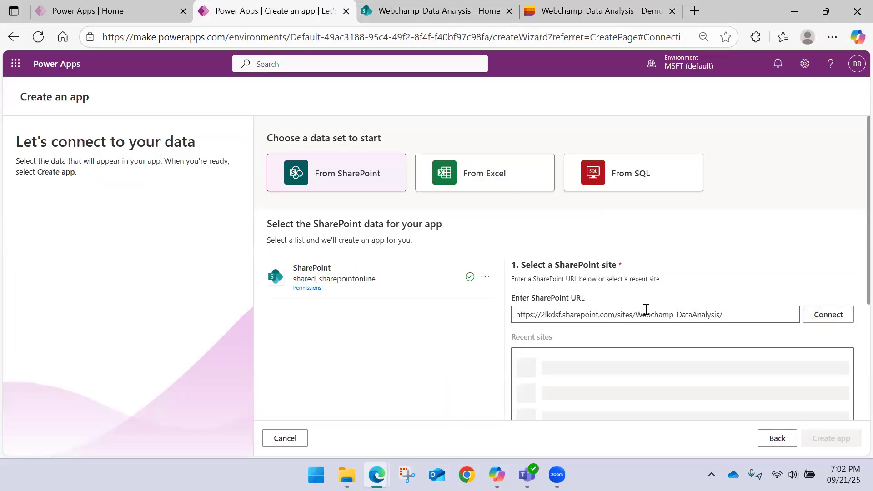
Step: Choose DemoList as the data source list and create the app from it
{"action": "scroll", "coordinate": [664, 272], "scroll_direction": "down", "scroll_amount": 2}
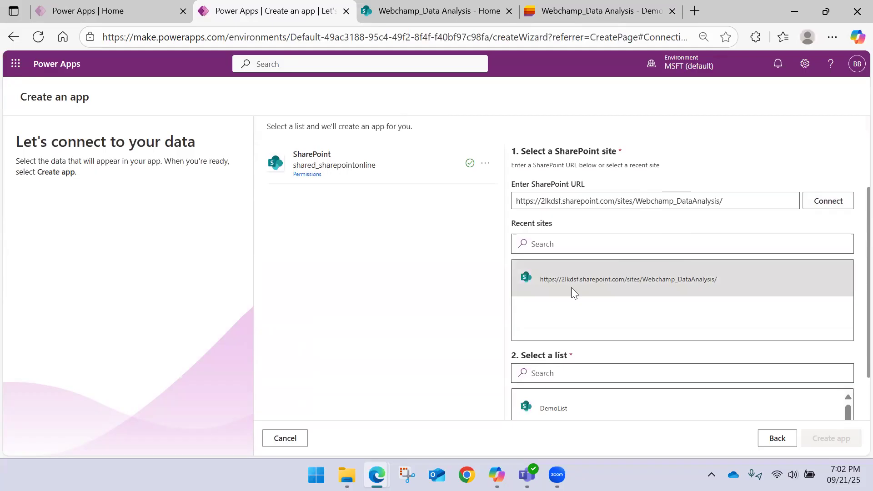
{"action": "scroll", "coordinate": [571, 288], "scroll_direction": "down", "scroll_amount": 2}
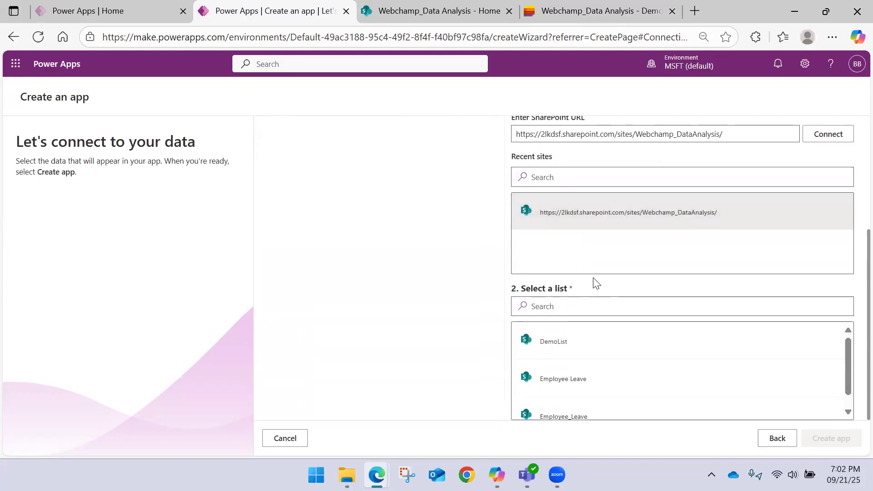
{"action": "left_click", "coordinate": [577, 346]}
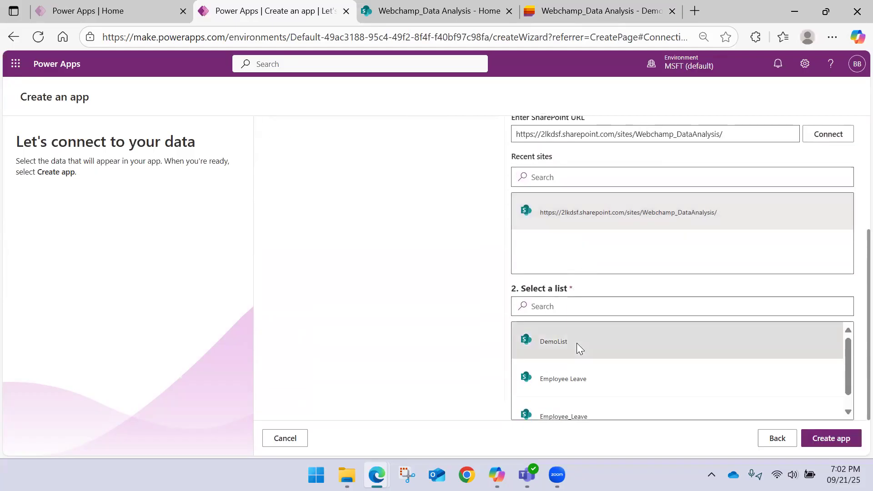
{"action": "scroll", "coordinate": [589, 325], "scroll_direction": "down", "scroll_amount": 1}
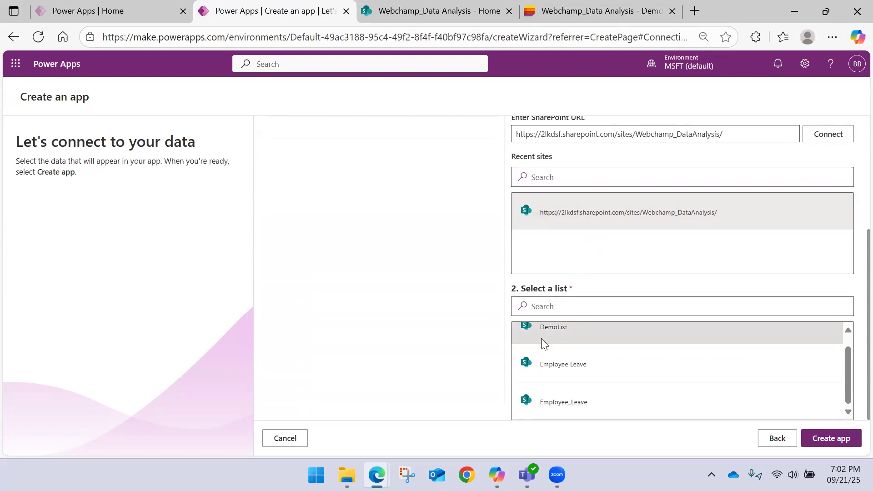
{"action": "left_click", "coordinate": [831, 439]}
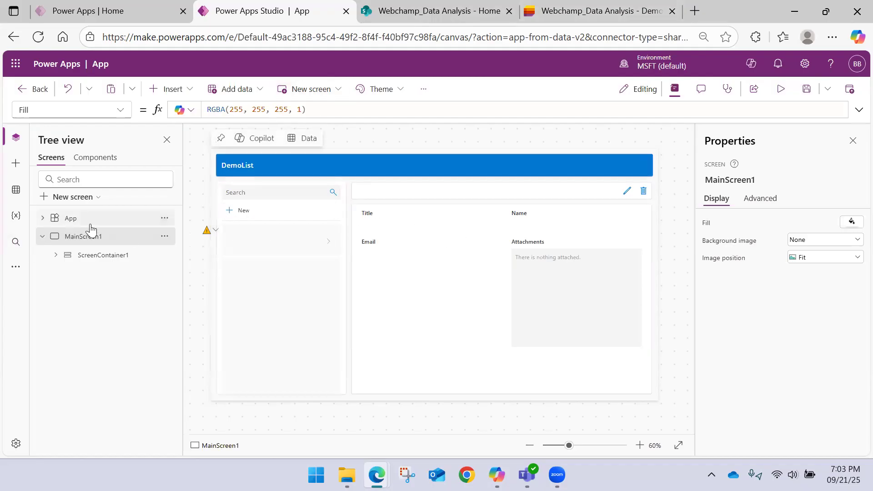
Step: Start a new record in the DemoList app from the editing canvas and check its Name and Email input fields
{"action": "left_click", "coordinate": [231, 214]}
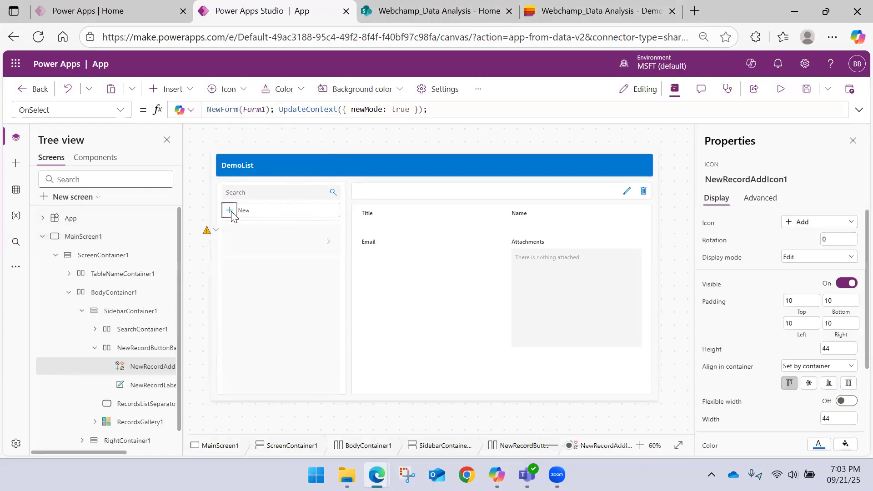
{"action": "key", "text": "alt"}
{"action": "left_click", "coordinate": [232, 215], "text": "alt"}
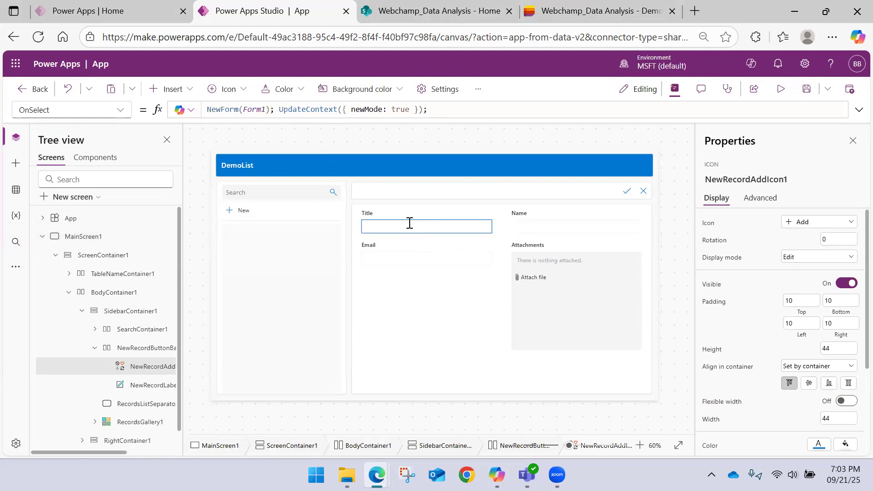
{"action": "left_click", "coordinate": [535, 226]}
{"action": "left_click", "coordinate": [421, 259]}
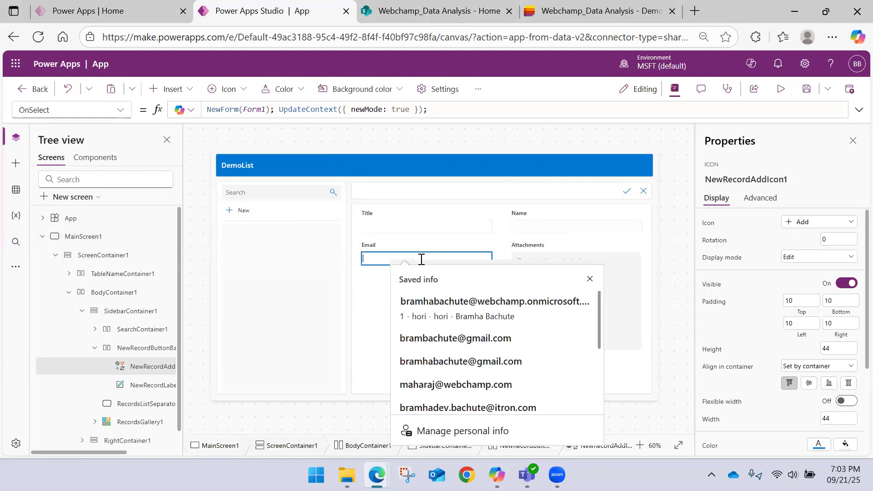
Step: Open the file picker for the new record's Attachments field and close it without attaching a file
{"action": "left_click", "coordinate": [564, 256], "text": "alt"}
{"action": "left_click", "coordinate": [535, 278], "text": "alt"}
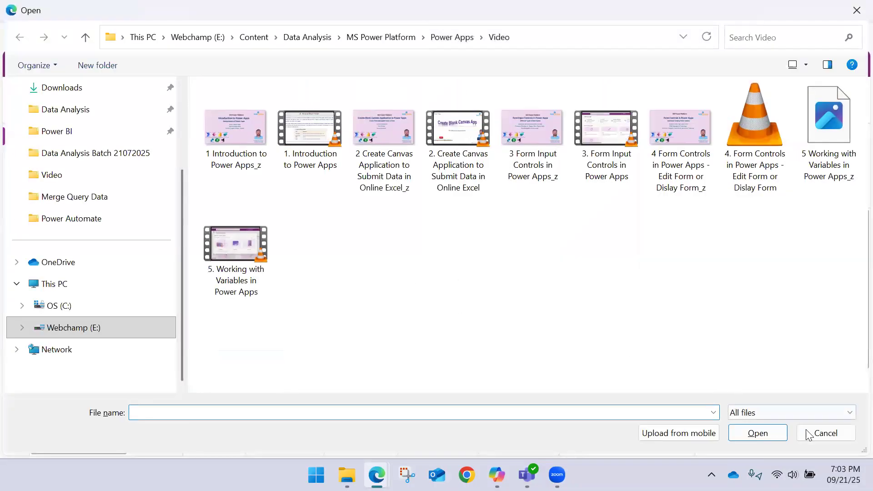
{"action": "left_click", "coordinate": [828, 434]}
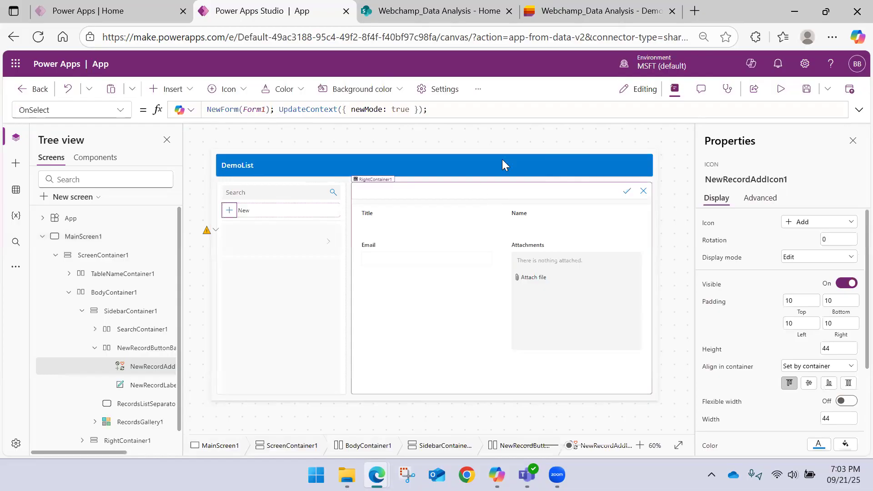
Step: Collapse MainScreen1 in the tree view and close the two SharePoint browser tabs
{"action": "left_click", "coordinate": [42, 237]}
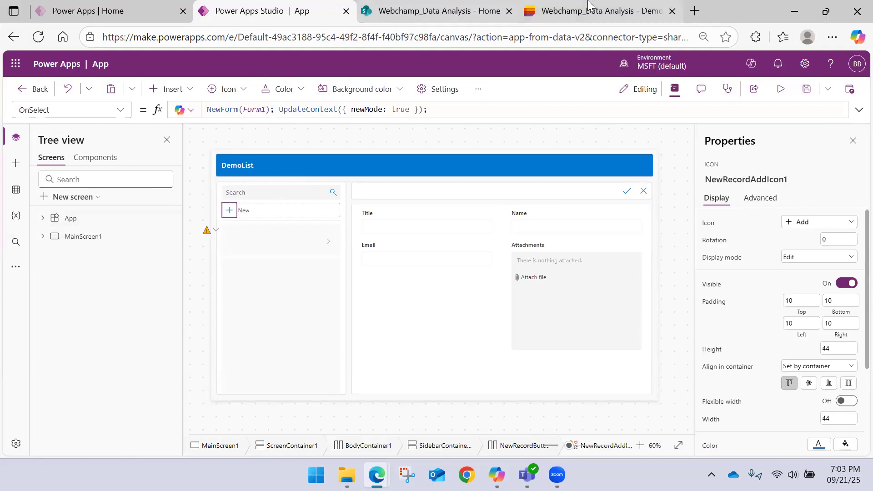
{"action": "left_click", "coordinate": [637, 11]}
{"action": "left_click", "coordinate": [671, 11]}
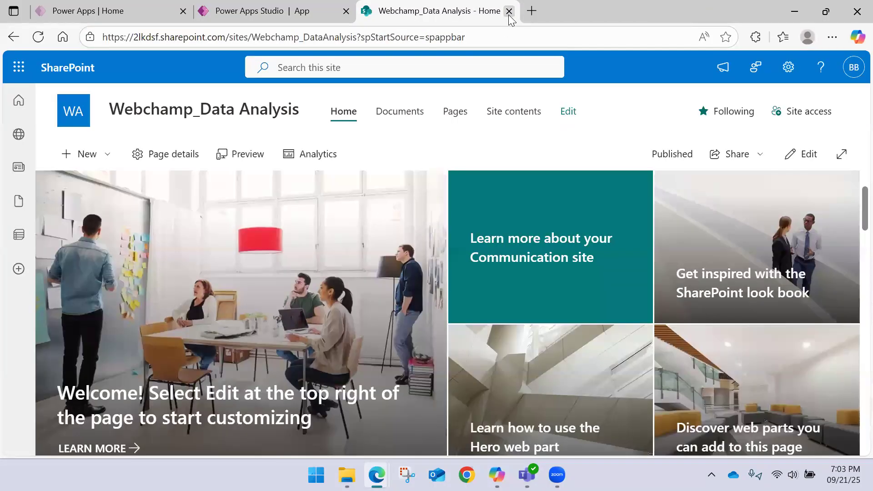
{"action": "left_click", "coordinate": [509, 12]}
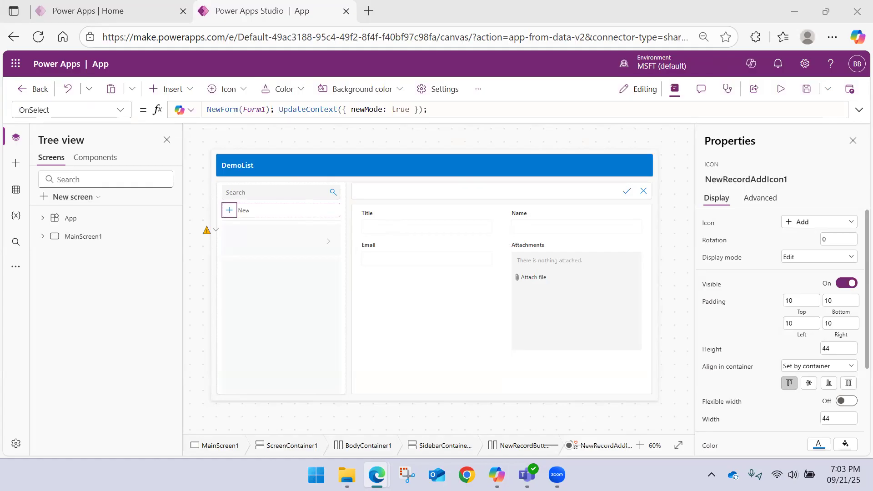
Step: Leave the DemoList app and start creating a new app with Copilot
{"action": "left_click", "coordinate": [36, 89]}
{"action": "left_click", "coordinate": [553, 290]}
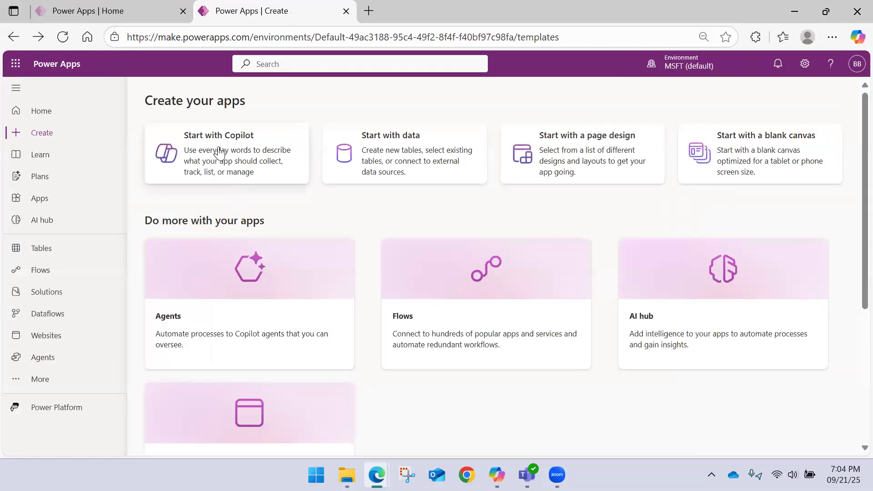
{"action": "left_click", "coordinate": [230, 164]}
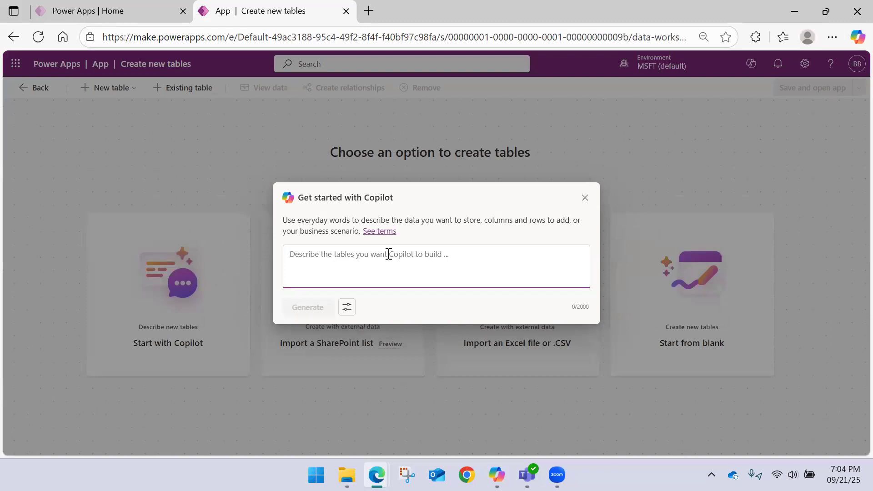
Step: Have Copilot generate the tables from the description "Create an app for student registration to collect data in excel"
{"action": "type", "text": "Cre"}
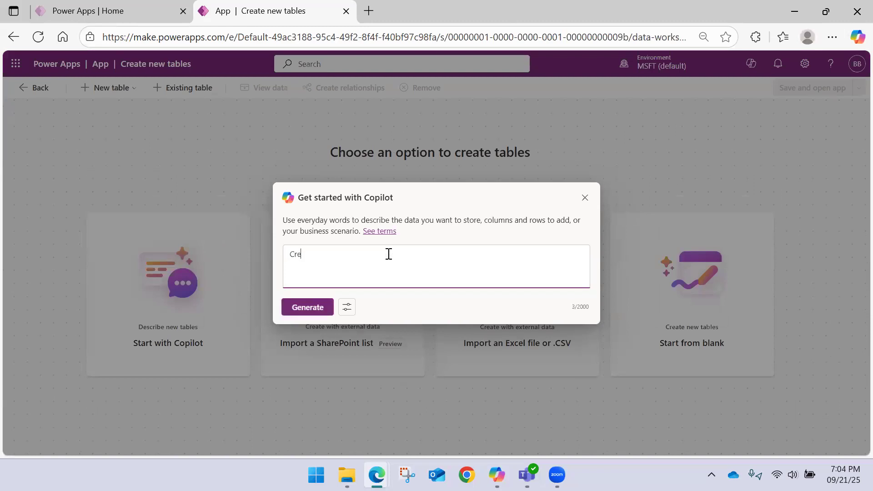
{"action": "type", "text": "ate an app fo"}
{"action": "key", "text": "BackSpace"}
{"action": "key", "text": "BackSpace"}
{"action": "key", "text": "BackSpace"}
{"action": "type", "text": "to collect data from stude"}
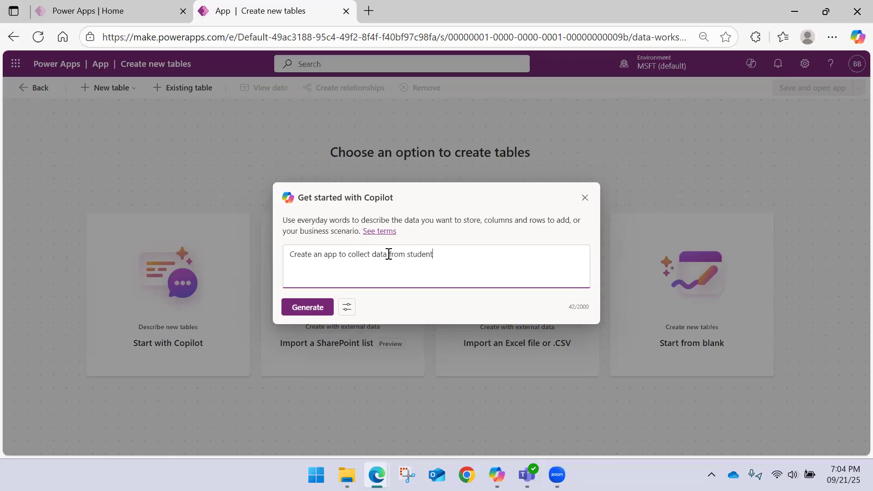
{"action": "left_click", "coordinate": [336, 254]}
{"action": "type", "text": "for stu"}
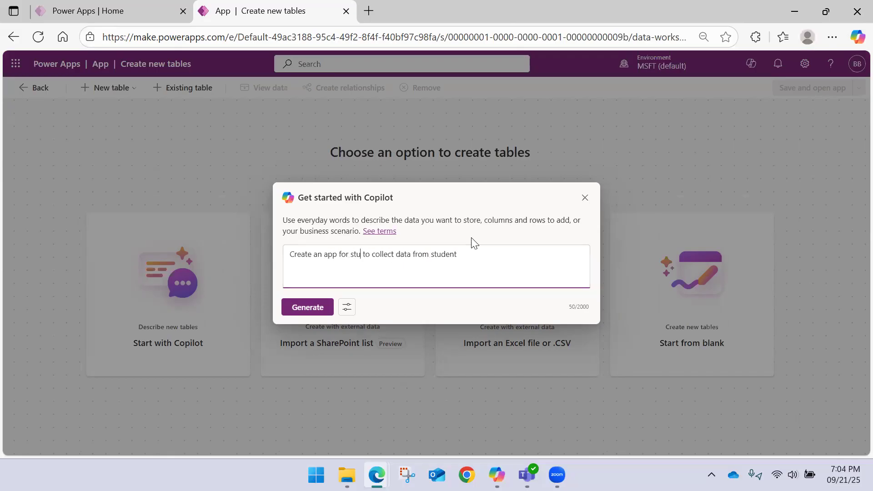
{"action": "type", "text": "dent"}
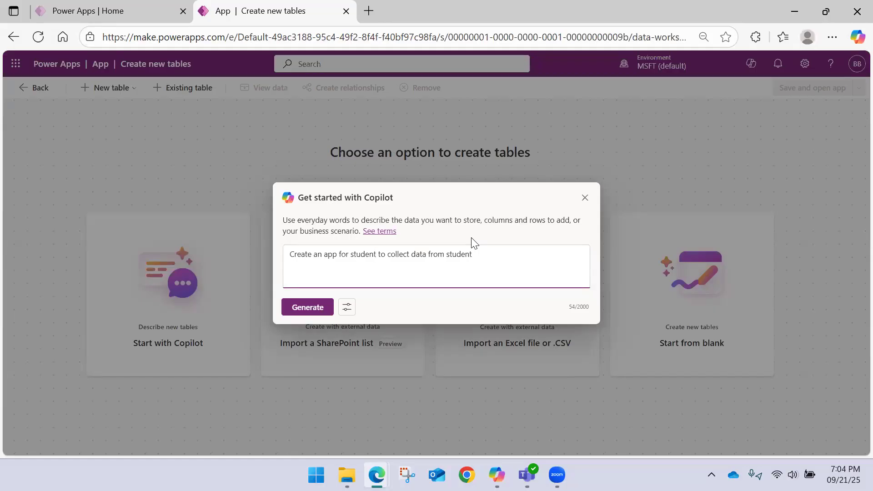
{"action": "type", "text": "registration"}
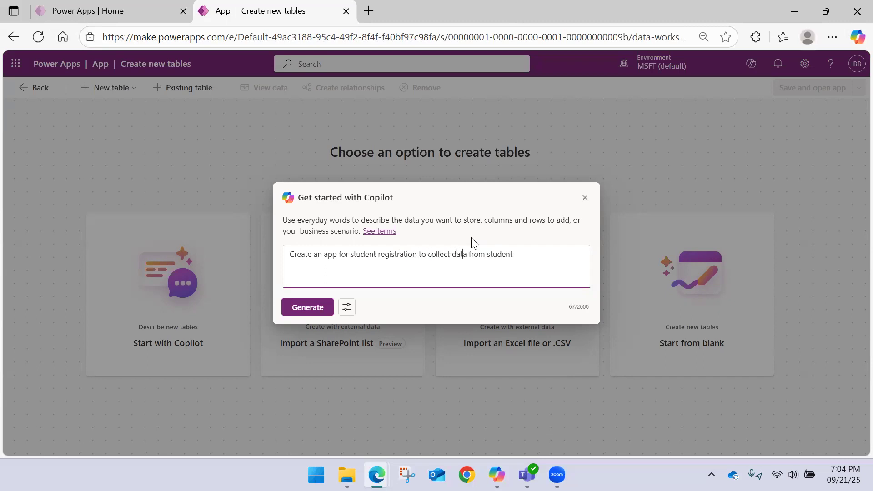
{"action": "key", "text": "shift+ctrl+Right"}
{"action": "key", "text": "BackSpace"}
{"action": "type", "text": "cel"}
{"action": "left_click", "coordinate": [310, 305]}
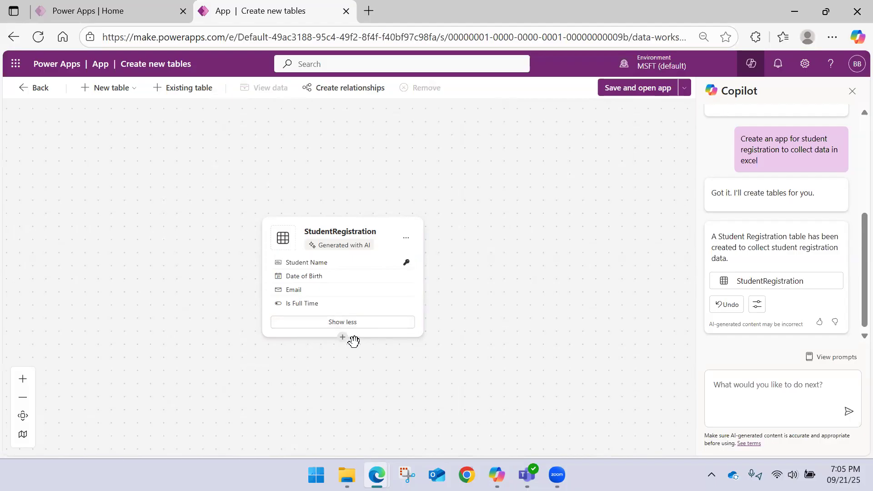
Step: Examine the columns of the generated StudentRegistration table and its column display choices without changing them
{"action": "left_click_drag", "start_coordinate": [371, 223], "coordinate": [368, 159]}
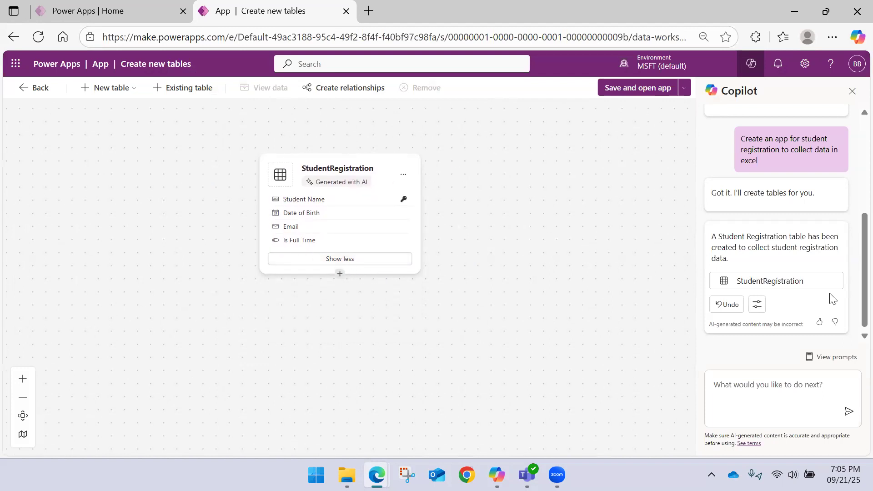
{"action": "scroll", "coordinate": [604, 203], "scroll_direction": "up", "scroll_amount": 3}
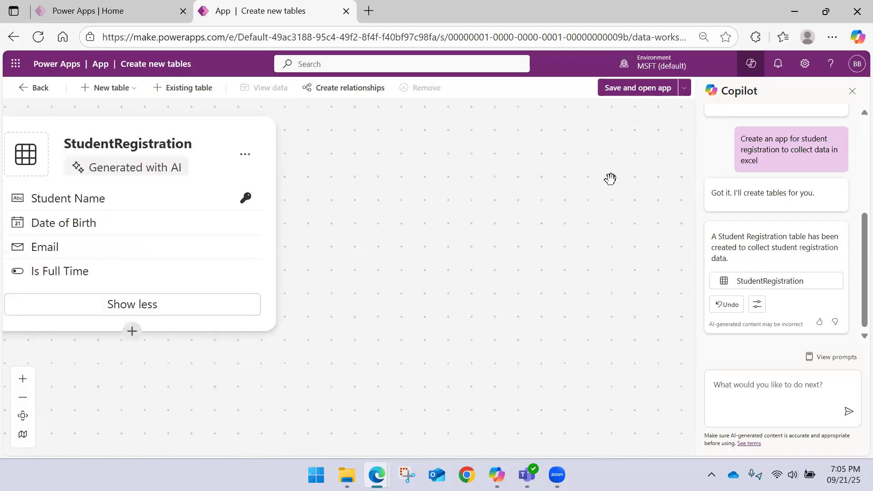
{"action": "scroll", "coordinate": [403, 214], "scroll_direction": "down", "scroll_amount": 3}
{"action": "left_click_drag", "start_coordinate": [396, 278], "coordinate": [516, 302]}
{"action": "scroll", "coordinate": [343, 245], "scroll_direction": "up", "scroll_amount": 2}
{"action": "scroll", "coordinate": [342, 245], "scroll_direction": "up", "scroll_amount": 2}
{"action": "scroll", "coordinate": [341, 244], "scroll_direction": "down", "scroll_amount": 2}
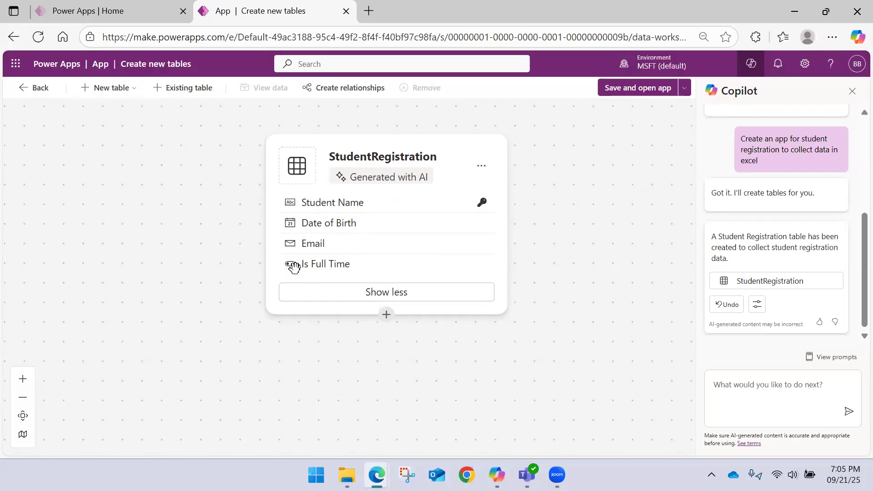
{"action": "left_click", "coordinate": [345, 294]}
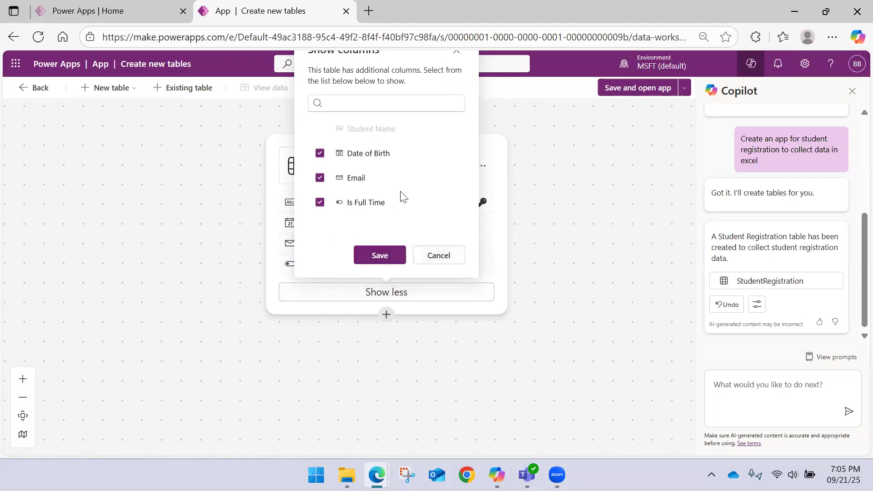
{"action": "left_click", "coordinate": [437, 256]}
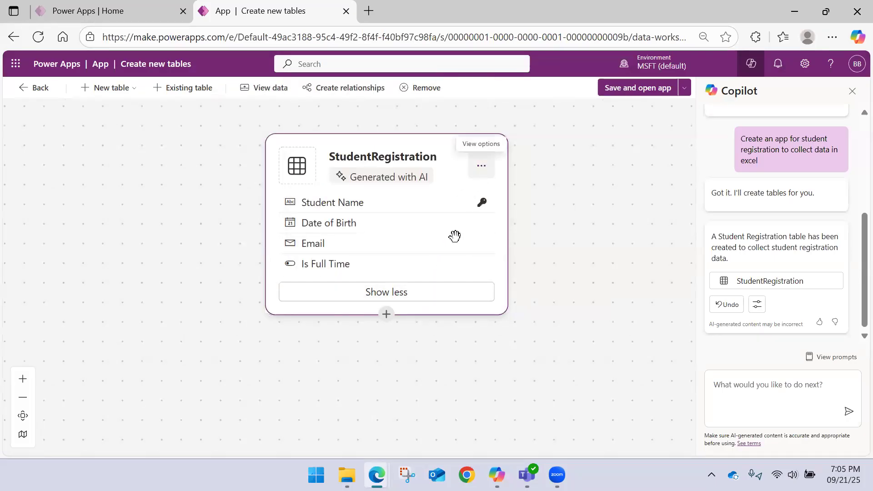
{"action": "scroll", "coordinate": [391, 268], "scroll_direction": "down", "scroll_amount": 2}
{"action": "scroll", "coordinate": [391, 267], "scroll_direction": "down", "scroll_amount": 1}
{"action": "scroll", "coordinate": [392, 267], "scroll_direction": "up", "scroll_amount": 3}
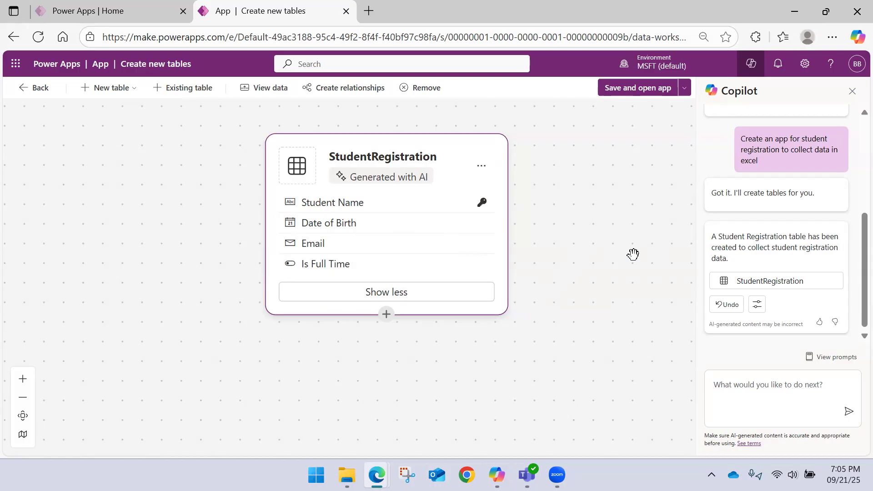
{"action": "scroll", "coordinate": [596, 251], "scroll_direction": "down", "scroll_amount": 1}
{"action": "scroll", "coordinate": [595, 250], "scroll_direction": "up", "scroll_amount": 2}
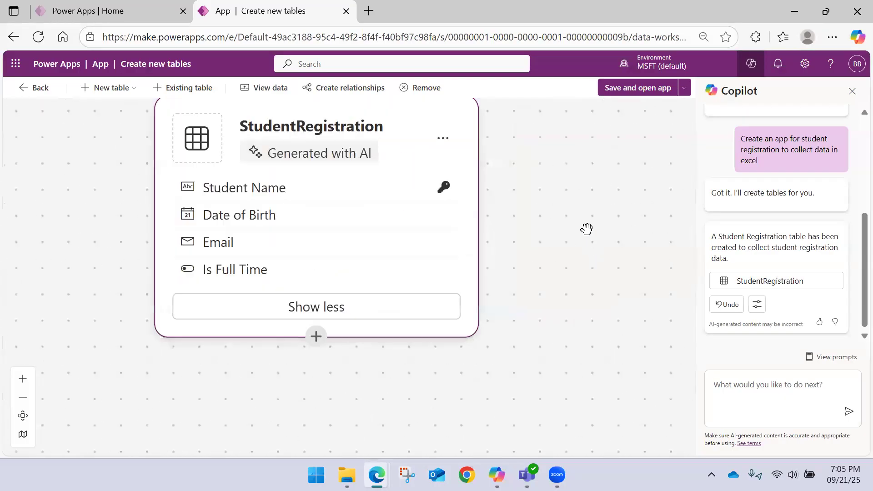
{"action": "scroll", "coordinate": [791, 212], "scroll_direction": "down", "scroll_amount": 1}
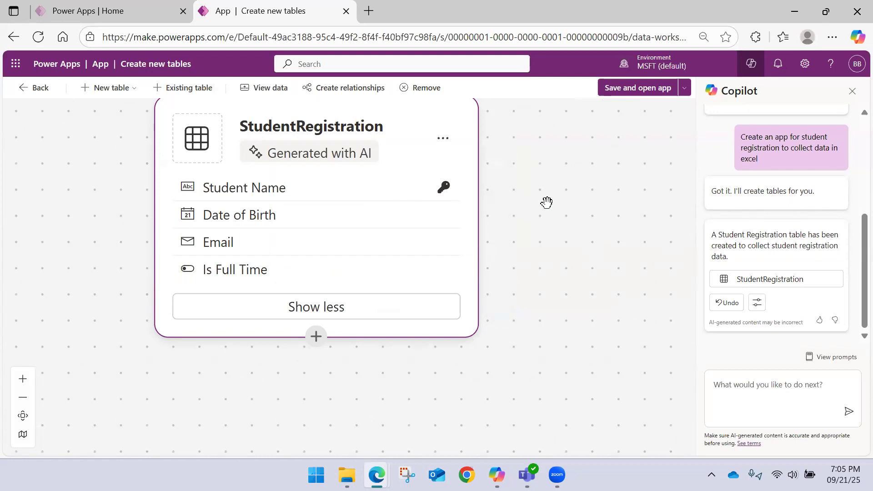
{"action": "left_click_drag", "start_coordinate": [572, 160], "coordinate": [596, 216]}
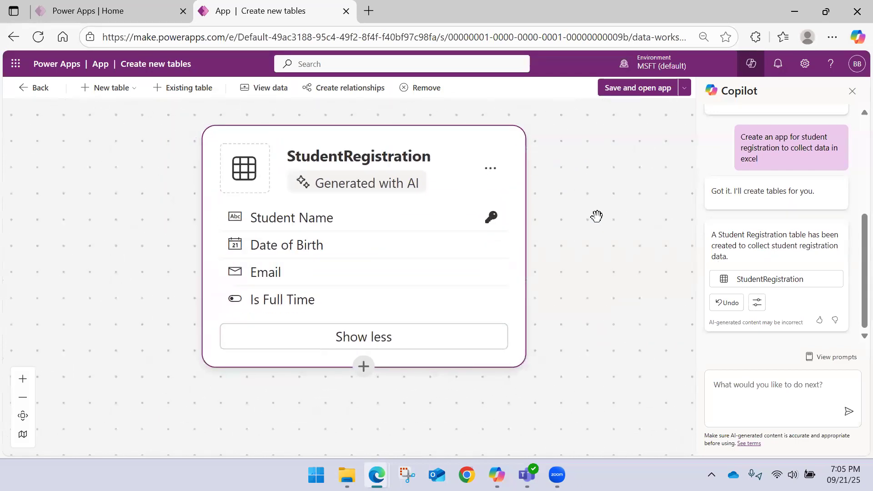
{"action": "scroll", "coordinate": [580, 206], "scroll_direction": "down", "scroll_amount": 2}
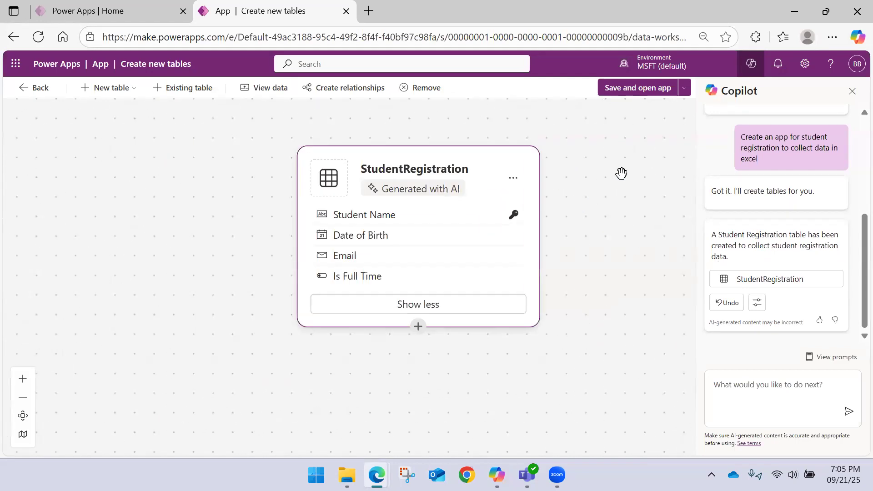
Step: Look through the app type choices, new table options and Create relationship settings without applying any of them
{"action": "left_click", "coordinate": [684, 90]}
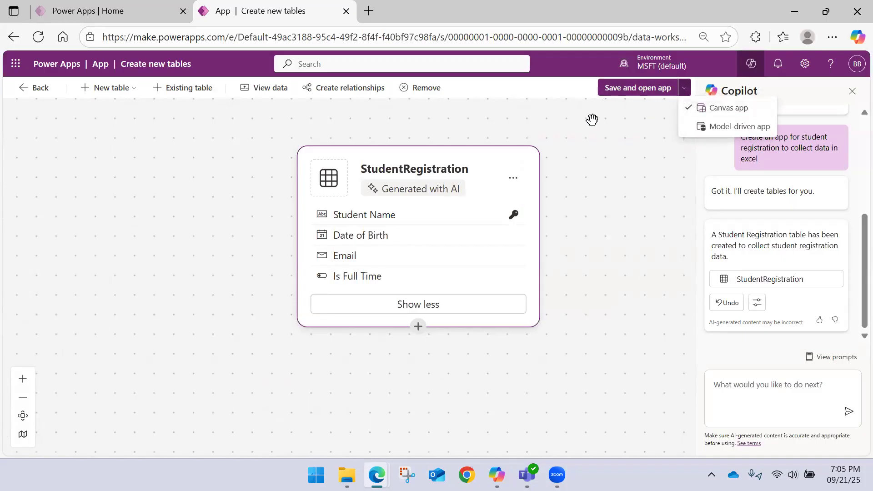
{"action": "left_click", "coordinate": [180, 126]}
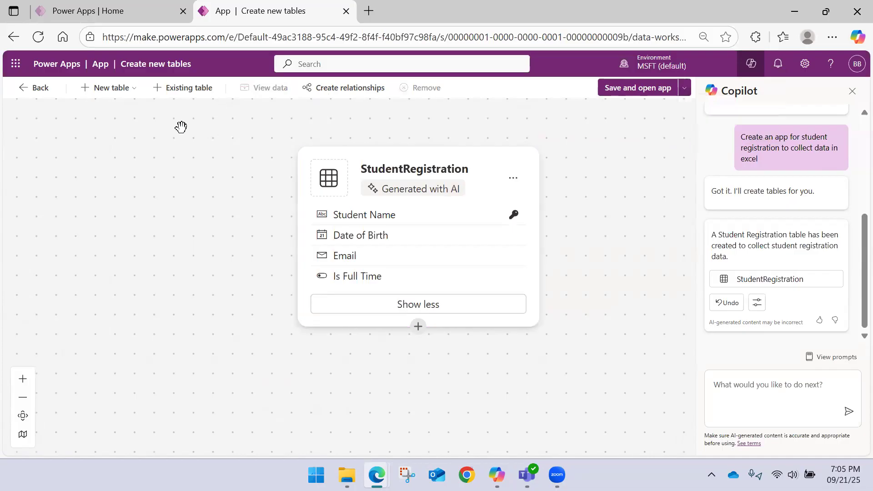
{"action": "left_click", "coordinate": [130, 89]}
{"action": "left_click", "coordinate": [33, 138]}
{"action": "left_click_drag", "start_coordinate": [591, 186], "coordinate": [394, 253]}
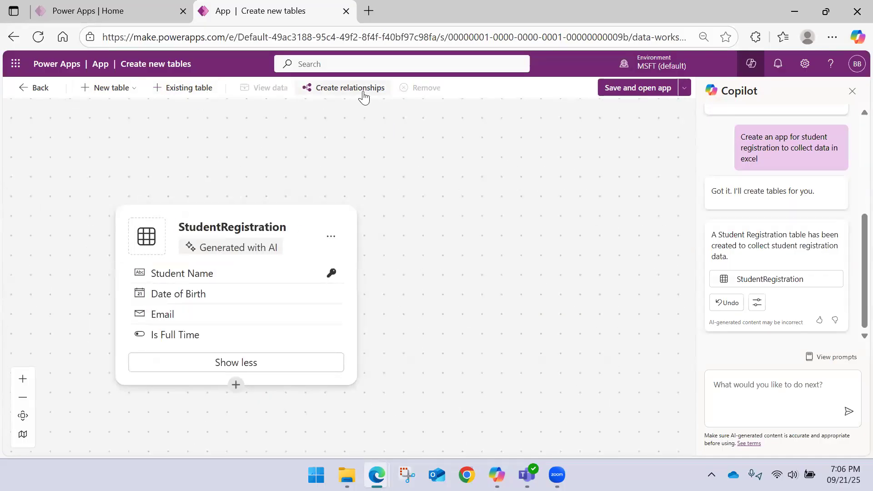
{"action": "left_click", "coordinate": [363, 91]}
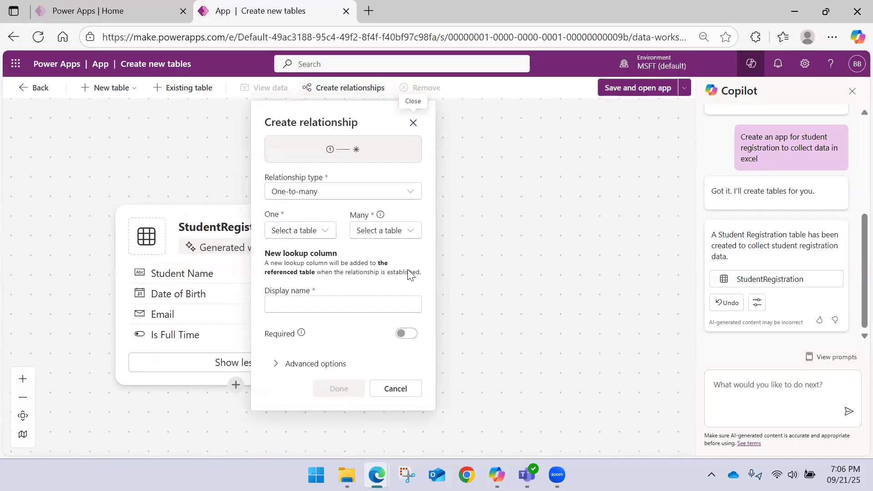
{"action": "left_click", "coordinate": [395, 389]}
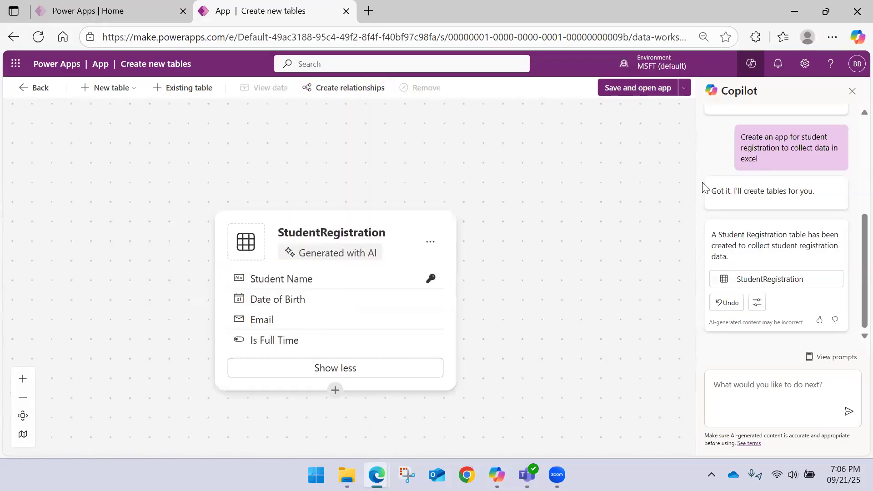
Step: Save the StudentRegistration table and open the canvas app built on it
{"action": "left_click", "coordinate": [684, 88]}
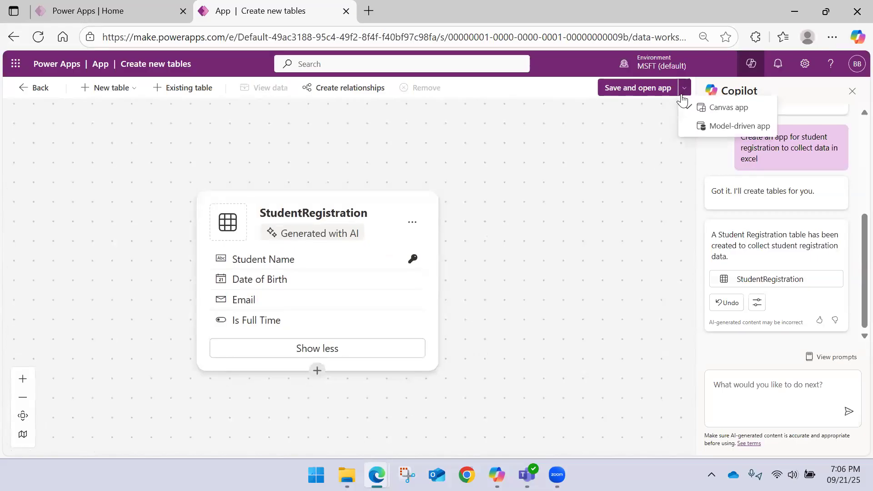
{"action": "left_click", "coordinate": [634, 93]}
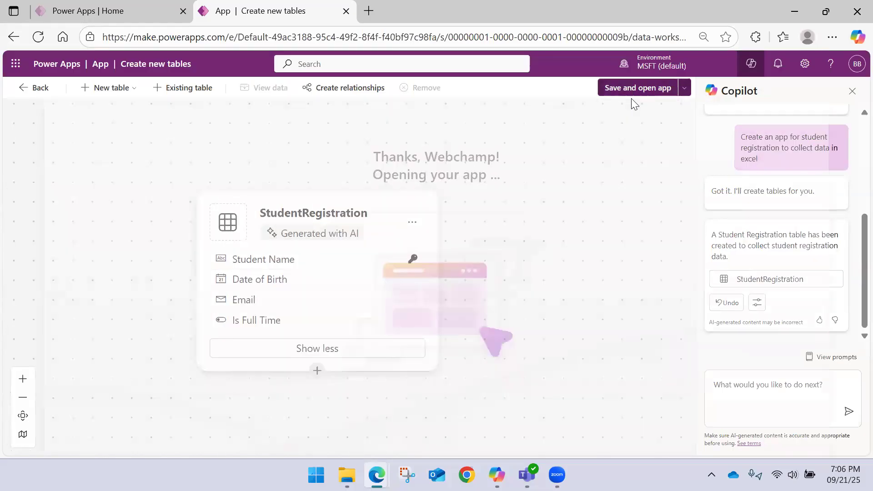
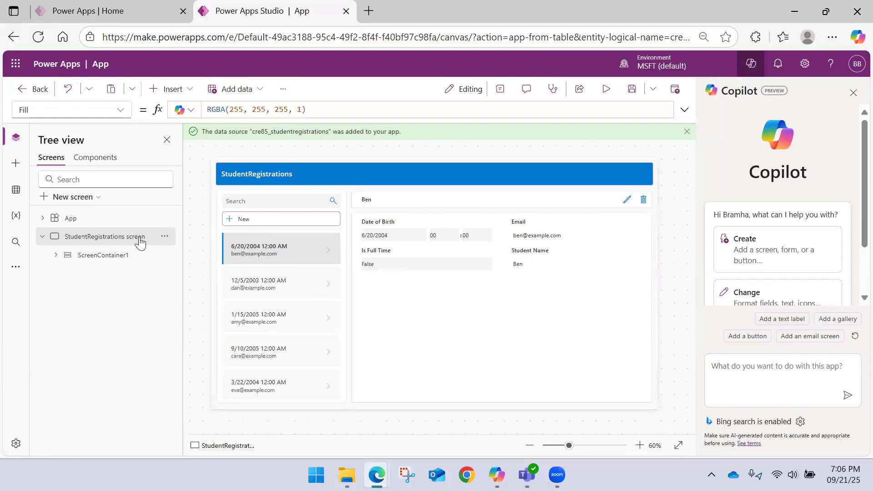
Step: Examine the containers under the StudentRegistrations screen, including the search, new-record and separator elements inside SidebarContainer1
{"action": "left_click", "coordinate": [55, 257]}
{"action": "left_click", "coordinate": [68, 274]}
{"action": "left_click", "coordinate": [68, 311]}
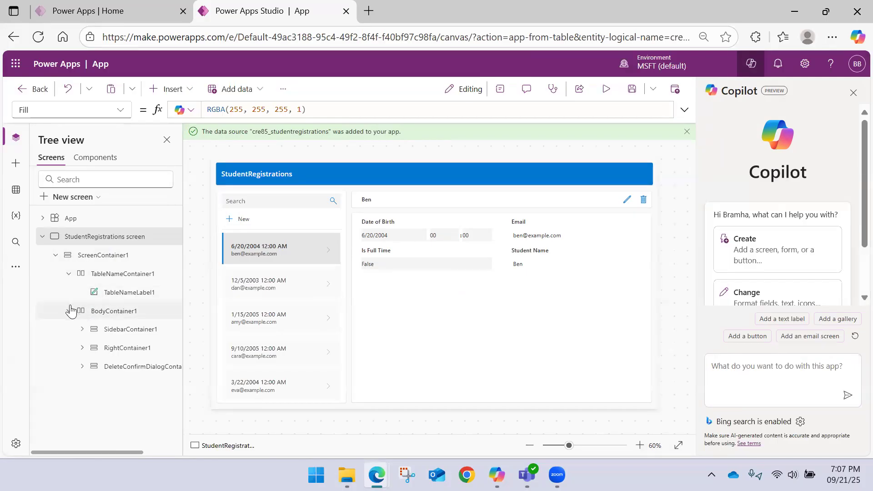
{"action": "left_click", "coordinate": [82, 328]}
{"action": "left_click", "coordinate": [82, 328]}
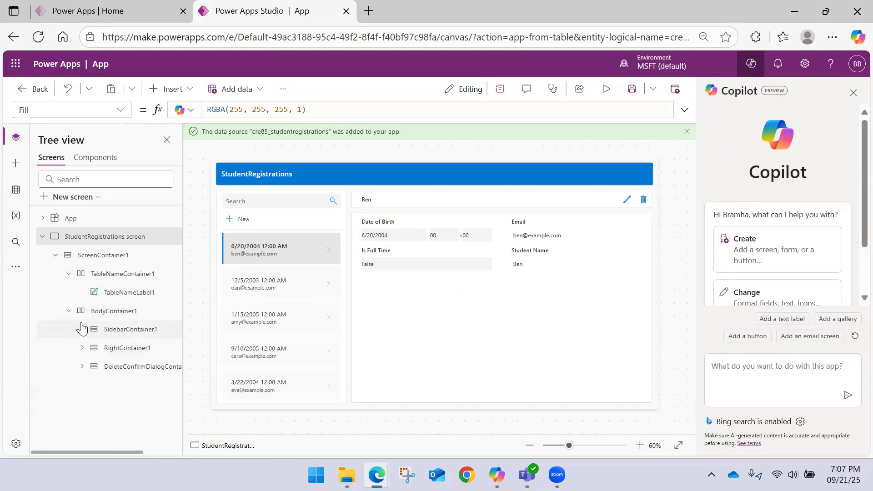
{"action": "left_click", "coordinate": [82, 331]}
{"action": "left_click", "coordinate": [82, 330]}
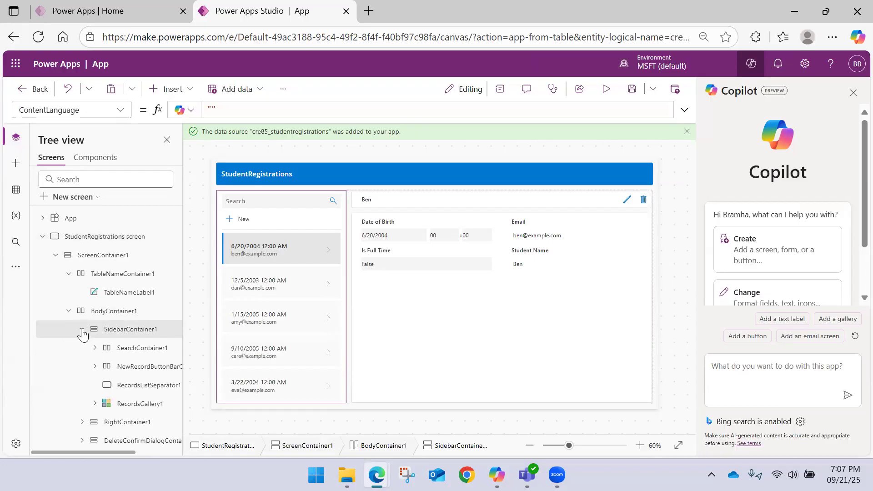
{"action": "left_click", "coordinate": [114, 348]}
{"action": "left_click", "coordinate": [123, 366]}
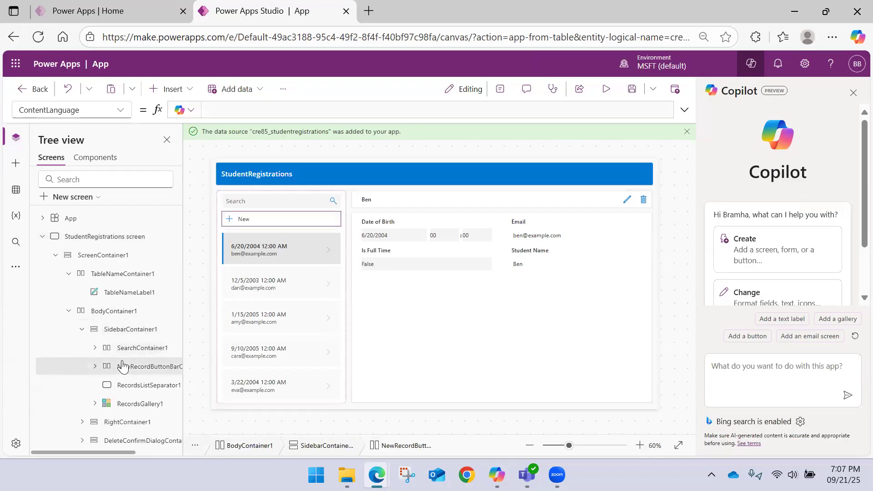
{"action": "left_click", "coordinate": [119, 387]}
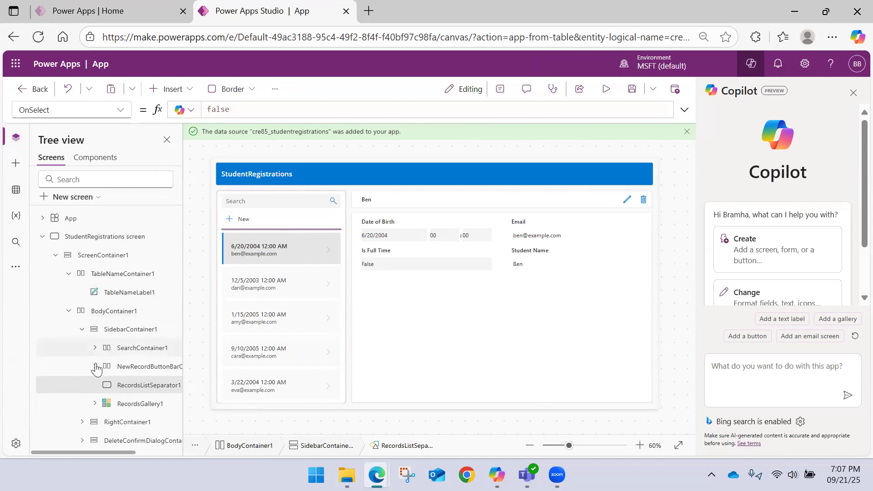
Step: Inspect the controls inside RecordsGallery1, including Rectangle1, and collapse the screen's control hierarchy
{"action": "left_click", "coordinate": [95, 404]}
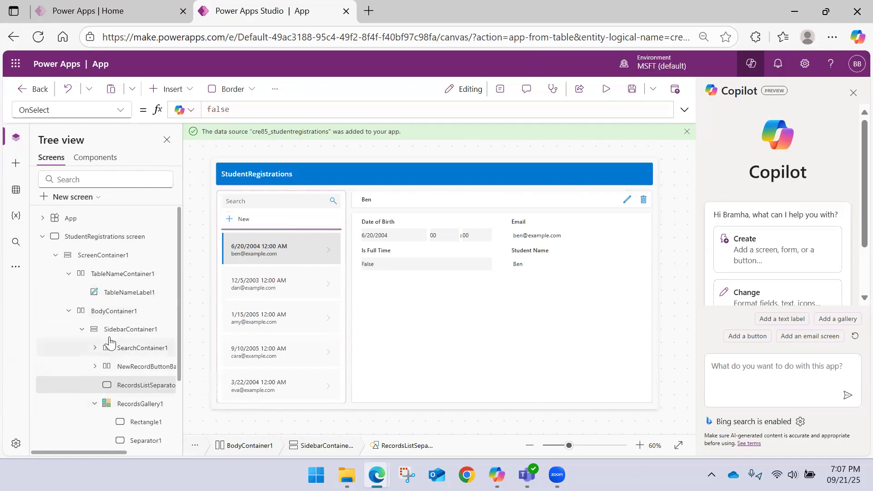
{"action": "scroll", "coordinate": [121, 332], "scroll_direction": "down", "scroll_amount": 2}
{"action": "left_click", "coordinate": [133, 333]}
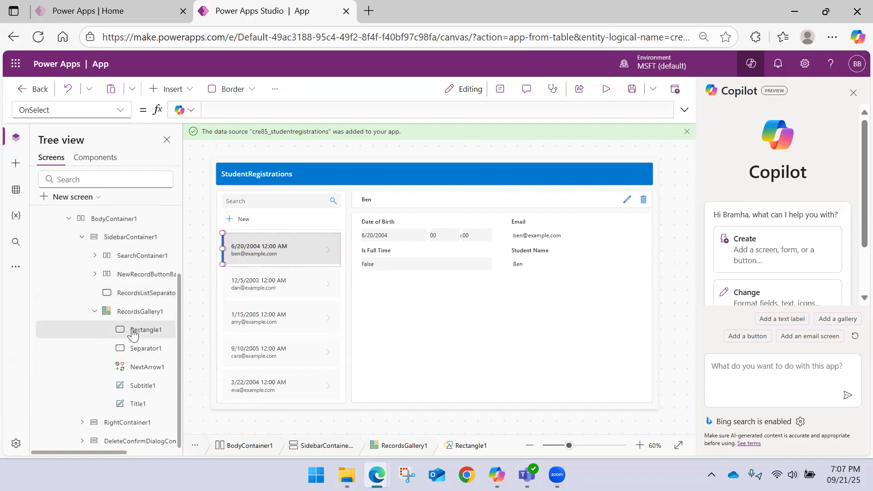
{"action": "left_click", "coordinate": [94, 312]}
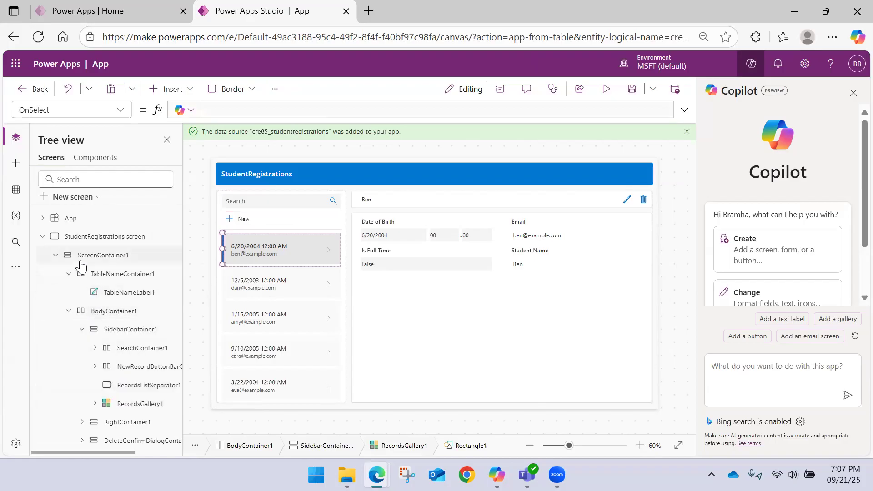
{"action": "left_click", "coordinate": [69, 273]}
{"action": "left_click", "coordinate": [50, 255]}
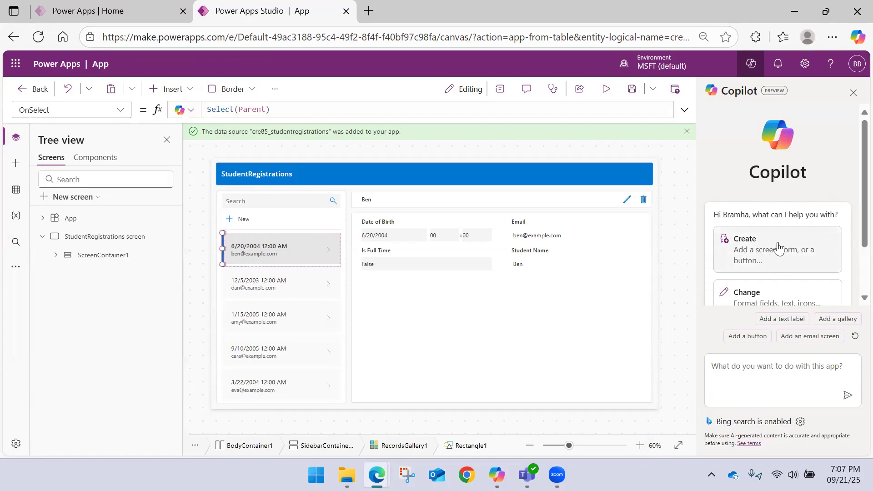
Step: Look over the Copilot assistance options and inspect Form1 and ScreenContainer1 on the StudentRegistrations screen
{"action": "scroll", "coordinate": [773, 253], "scroll_direction": "down", "scroll_amount": 2}
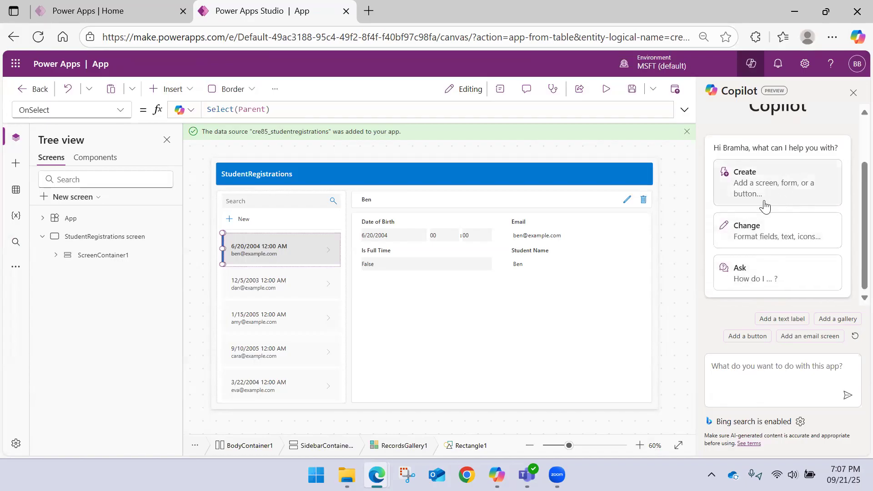
{"action": "left_click", "coordinate": [438, 305]}
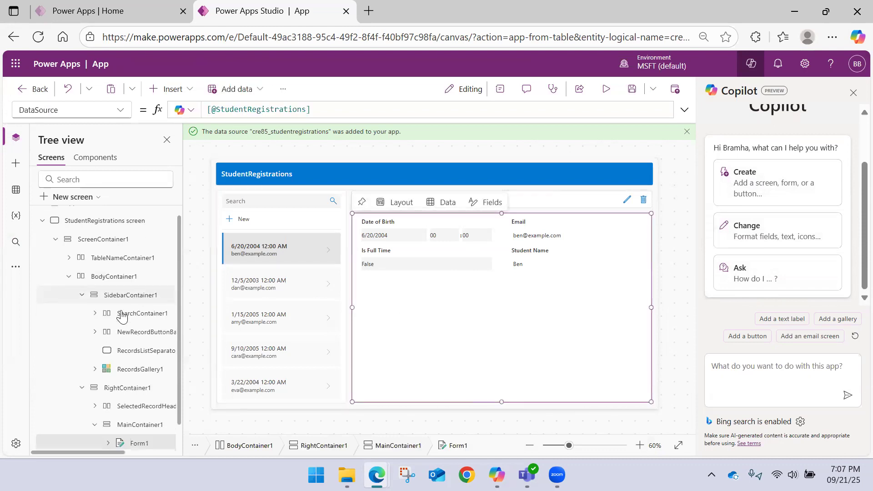
{"action": "scroll", "coordinate": [65, 297], "scroll_direction": "up", "scroll_amount": 1}
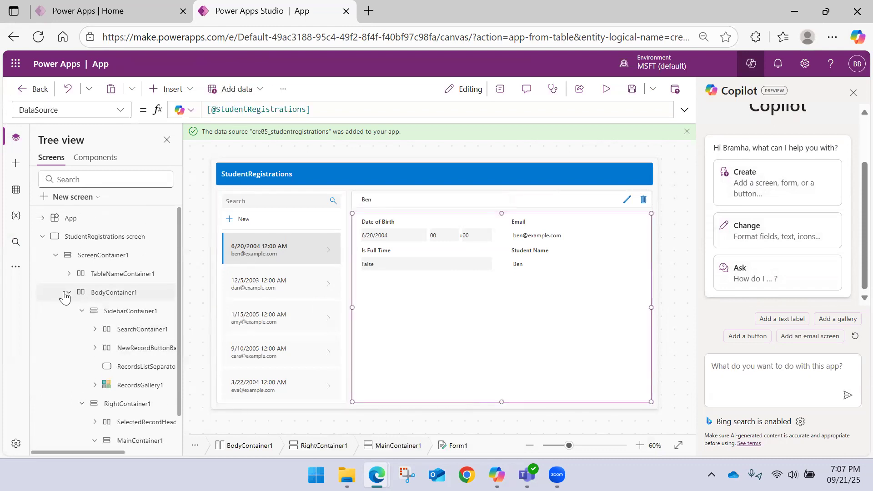
{"action": "left_click", "coordinate": [66, 295]}
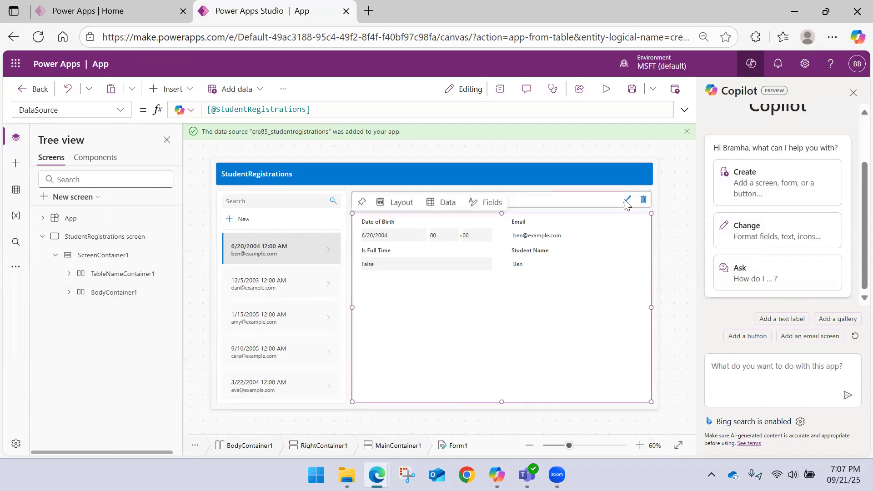
{"action": "left_click", "coordinate": [655, 254]}
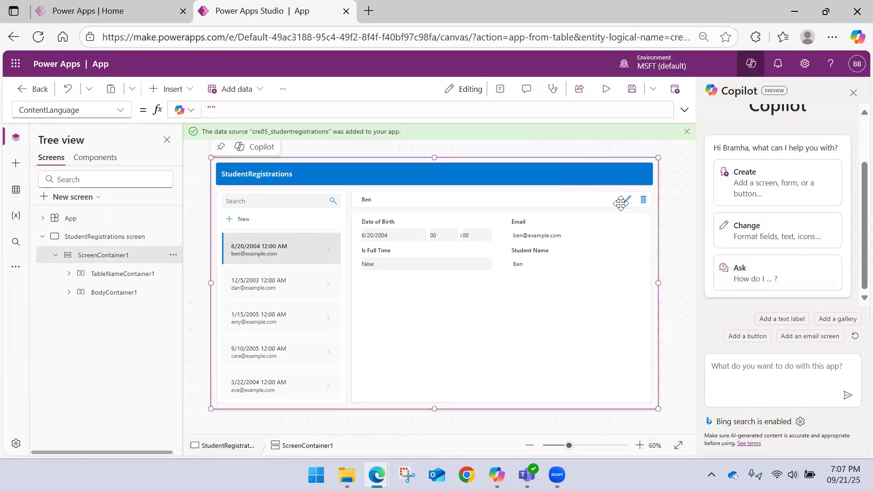
{"action": "left_click", "coordinate": [57, 255]}
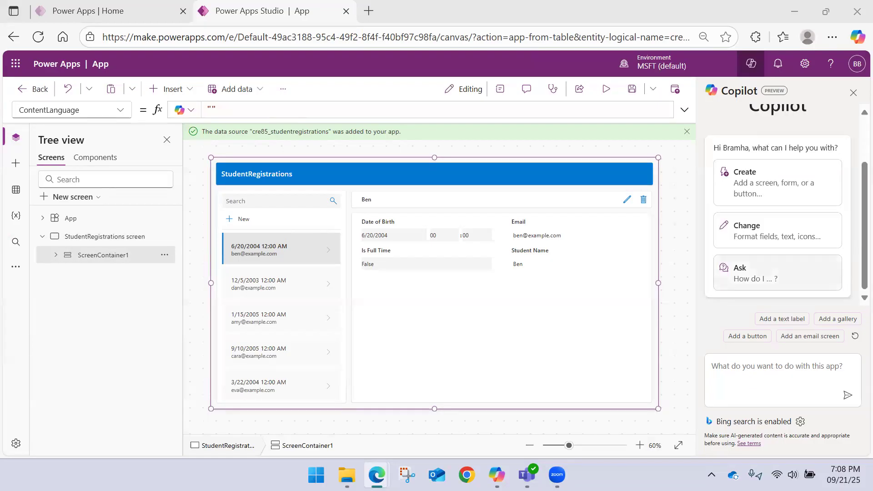
Step: Leave the StudentRegistrations app without saving its changes and return to the page for creating apps
{"action": "left_click", "coordinate": [30, 90]}
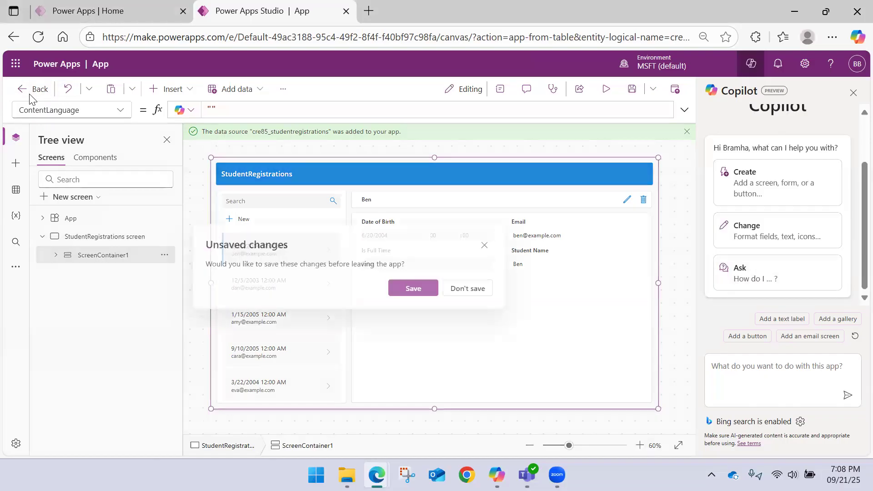
{"action": "left_click", "coordinate": [473, 291]}
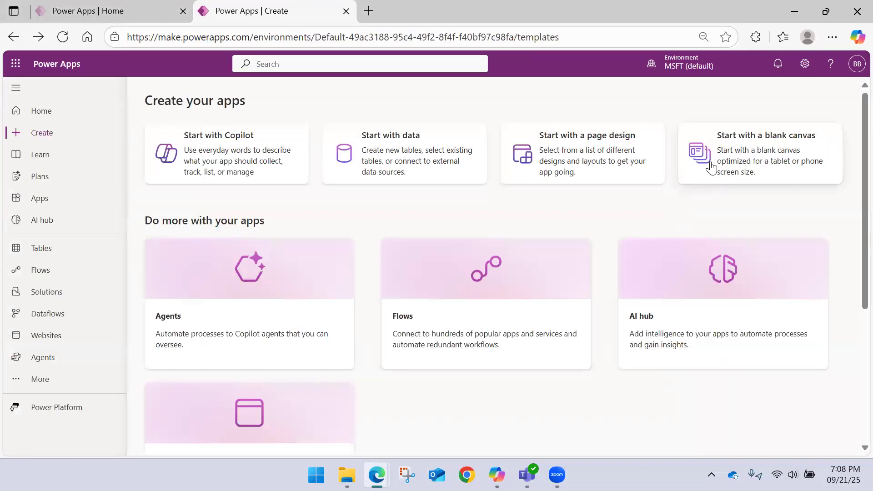
{"action": "left_click", "coordinate": [53, 130]}
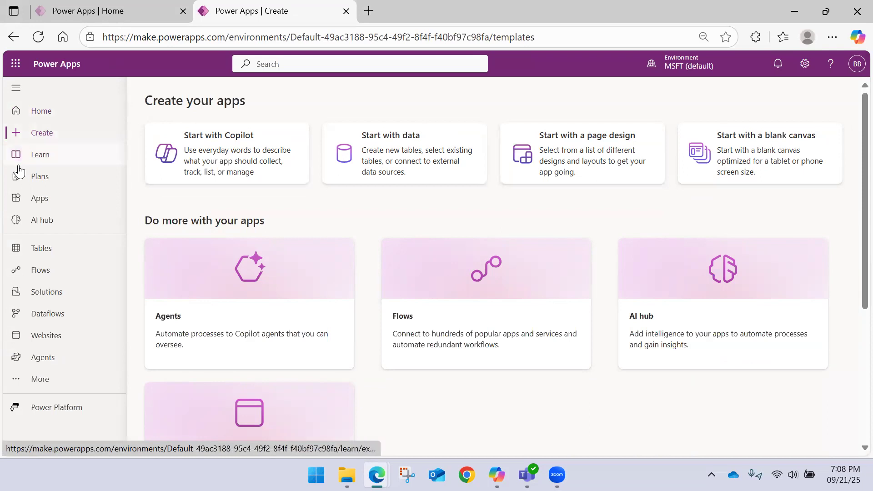
Step: Review the home page, including its list of your apps and the learning resources
{"action": "left_click", "coordinate": [33, 115]}
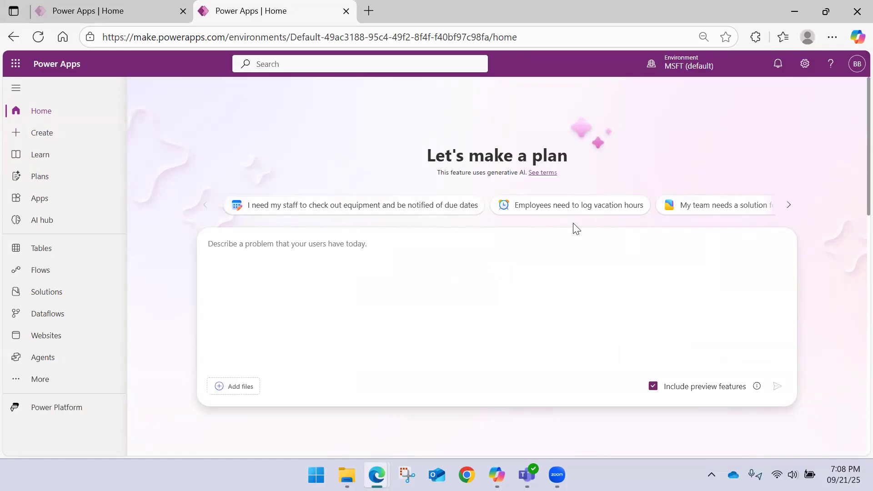
{"action": "scroll", "coordinate": [331, 234], "scroll_direction": "down", "scroll_amount": 10}
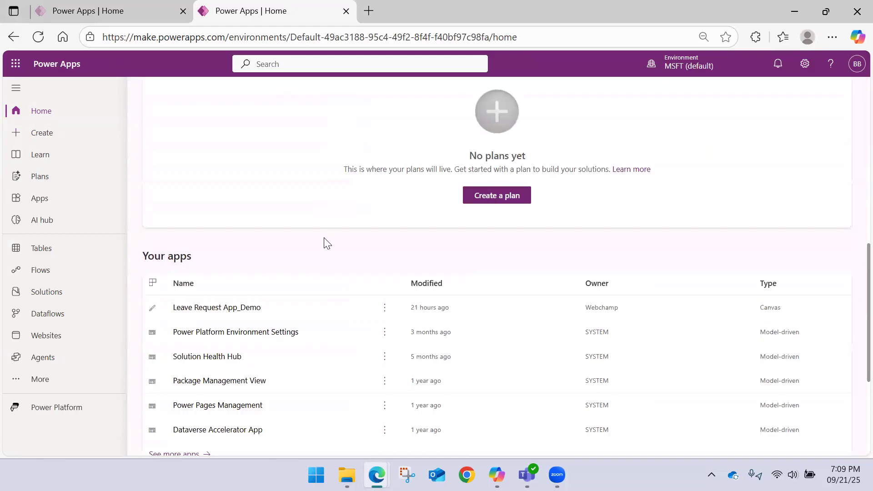
{"action": "scroll", "coordinate": [326, 243], "scroll_direction": "up", "scroll_amount": 3}
{"action": "scroll", "coordinate": [322, 238], "scroll_direction": "down", "scroll_amount": 8}
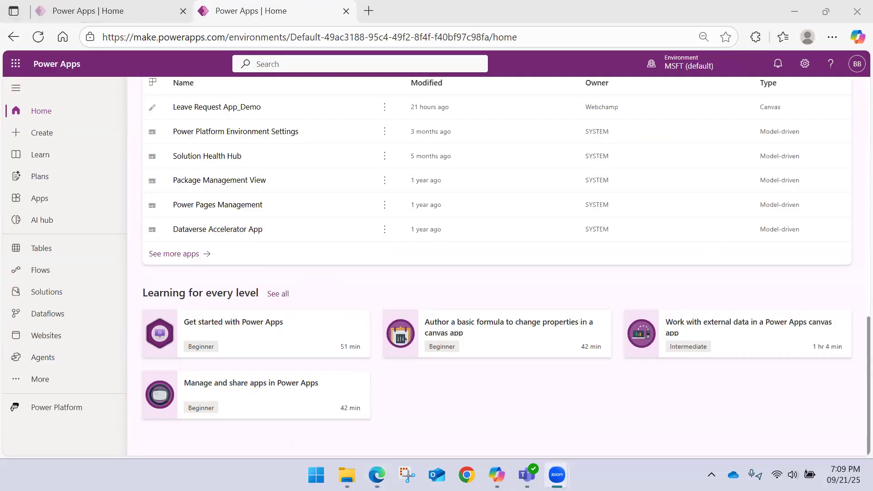
{"action": "scroll", "coordinate": [6, 307], "scroll_direction": "up", "scroll_amount": 2}
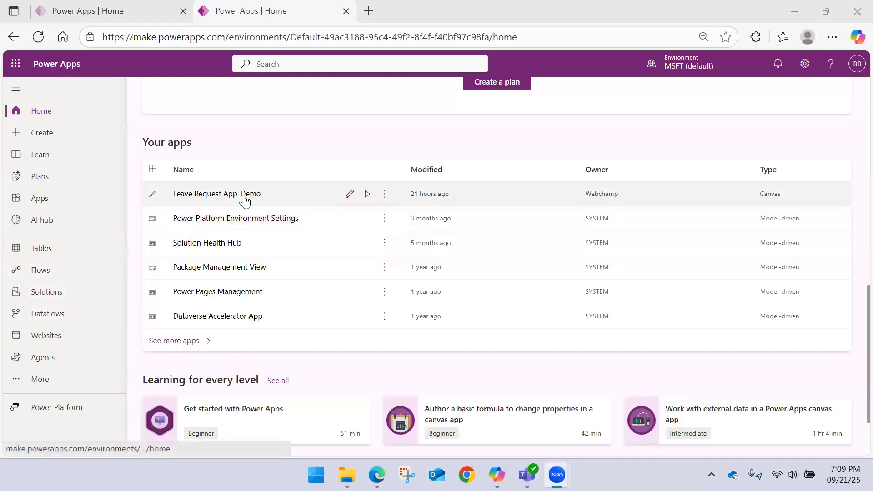
{"action": "scroll", "coordinate": [237, 196], "scroll_direction": "down", "scroll_amount": 1}
{"action": "scroll", "coordinate": [230, 195], "scroll_direction": "down", "scroll_amount": 1}
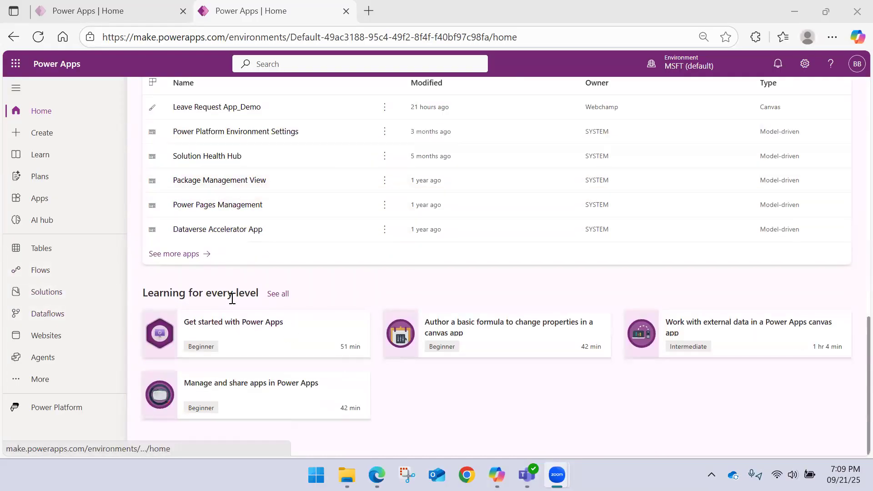
{"action": "scroll", "coordinate": [190, 267], "scroll_direction": "up", "scroll_amount": 3}
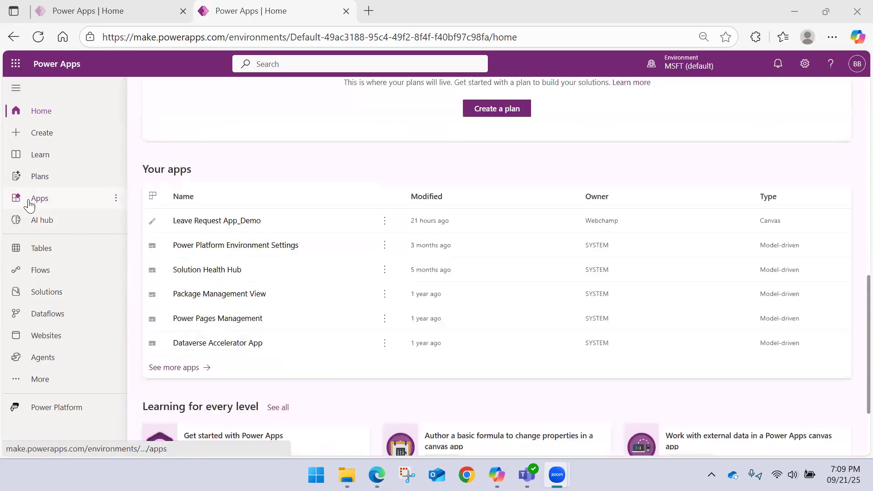
Step: Start a new app from the app template that uses Excel data
{"action": "left_click", "coordinate": [27, 200]}
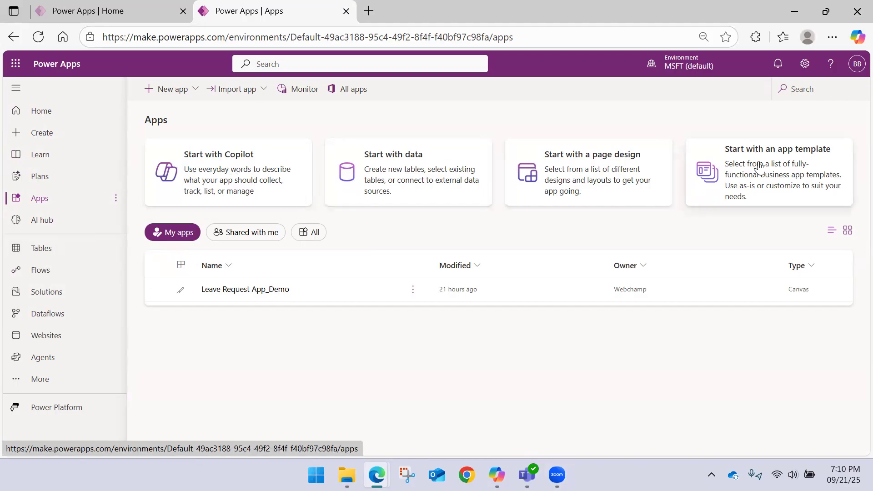
{"action": "left_click", "coordinate": [818, 161]}
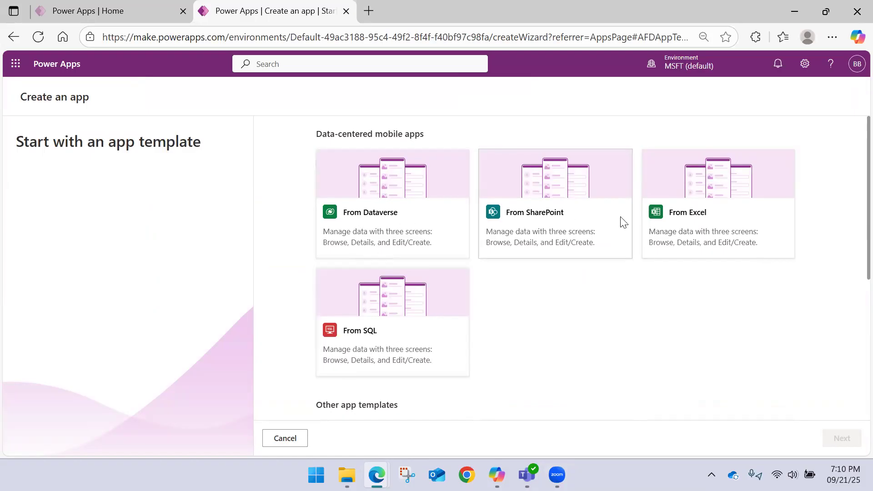
{"action": "left_click", "coordinate": [688, 215]}
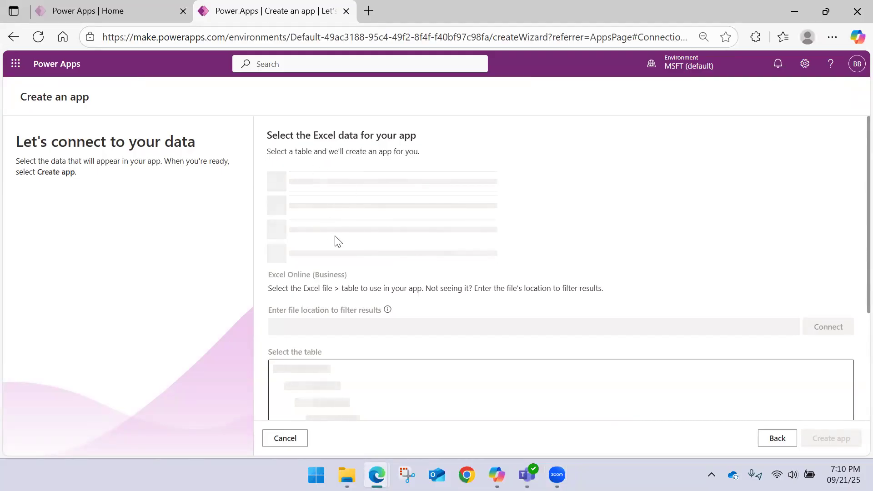
{"action": "scroll", "coordinate": [339, 209], "scroll_direction": "down", "scroll_amount": 3}
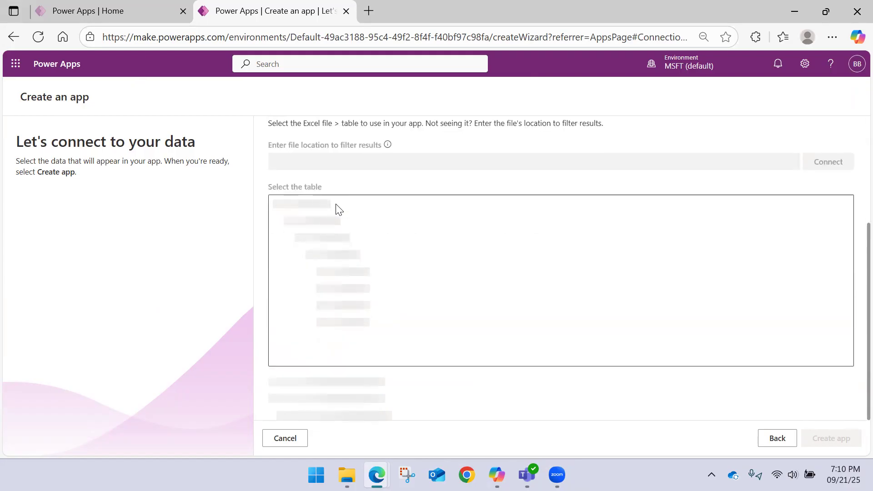
{"action": "scroll", "coordinate": [338, 209], "scroll_direction": "up", "scroll_amount": 3}
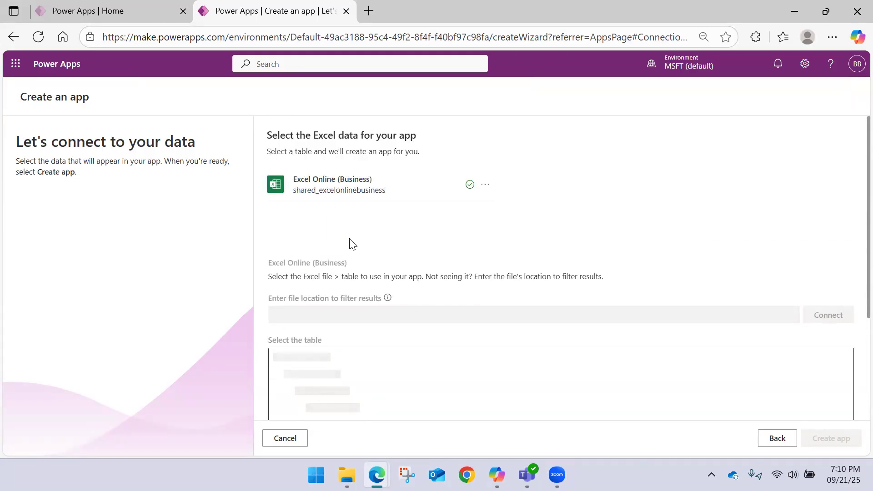
Step: Select OfficeForms.Table from Data Analysis Course Registration.xlsx in OneDrive for Business as the app's data
{"action": "scroll", "coordinate": [439, 195], "scroll_direction": "down", "scroll_amount": 2}
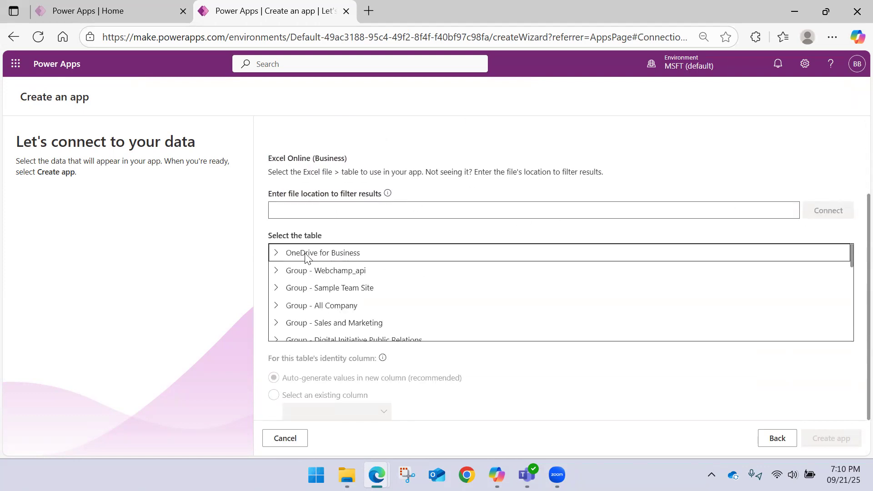
{"action": "left_click", "coordinate": [276, 255]}
{"action": "scroll", "coordinate": [336, 267], "scroll_direction": "down", "scroll_amount": 2}
{"action": "scroll", "coordinate": [328, 270], "scroll_direction": "up", "scroll_amount": 2}
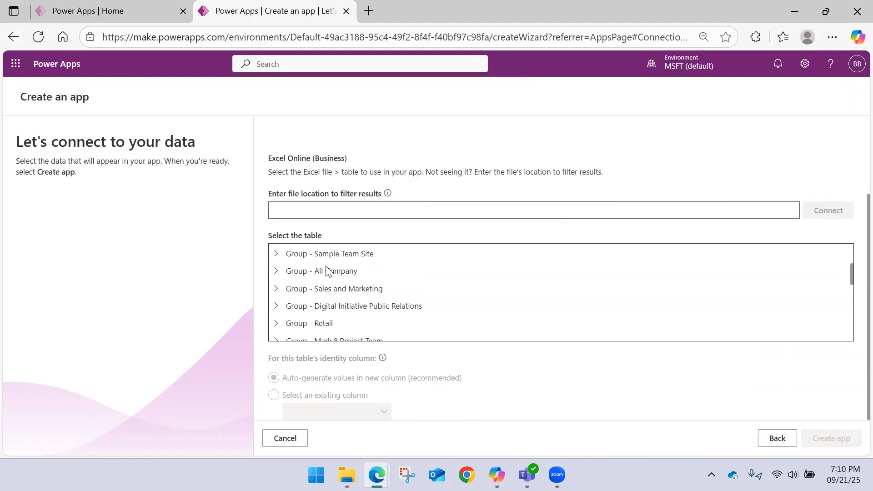
{"action": "left_click", "coordinate": [289, 288]}
{"action": "scroll", "coordinate": [359, 294], "scroll_direction": "down", "scroll_amount": 5}
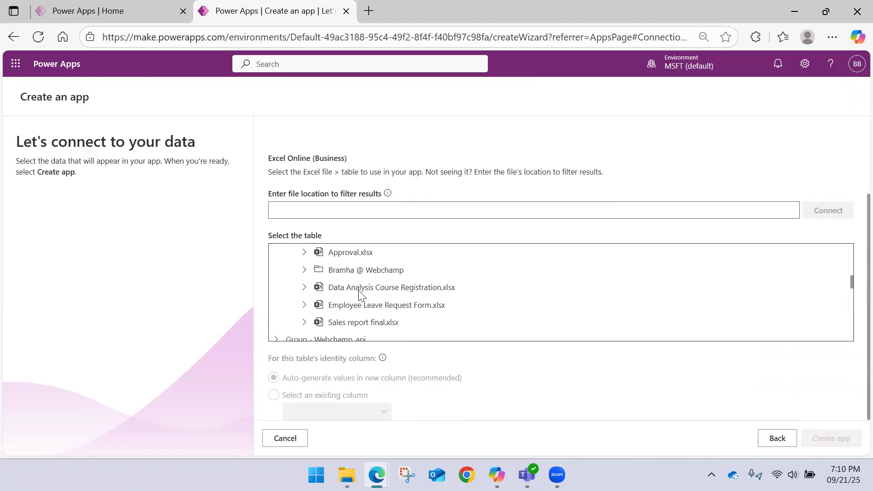
{"action": "scroll", "coordinate": [359, 294], "scroll_direction": "up", "scroll_amount": 3}
{"action": "left_click", "coordinate": [377, 292]}
{"action": "left_click", "coordinate": [303, 291]}
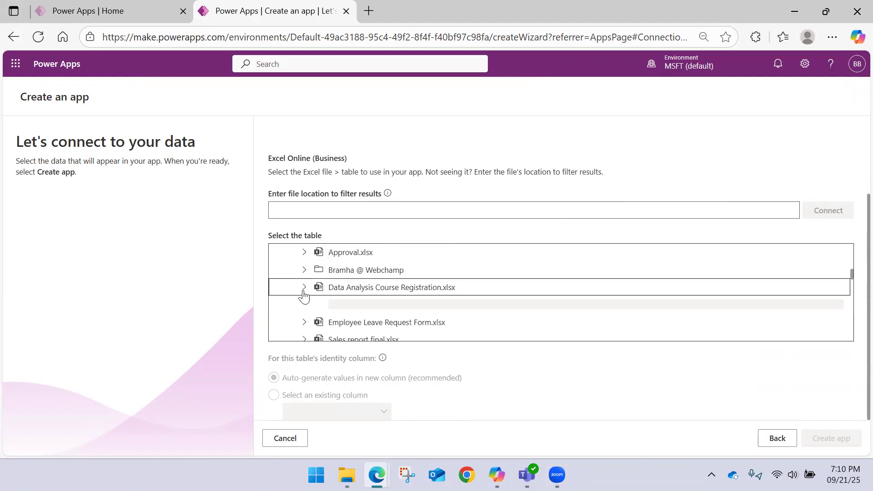
{"action": "left_click", "coordinate": [358, 309]}
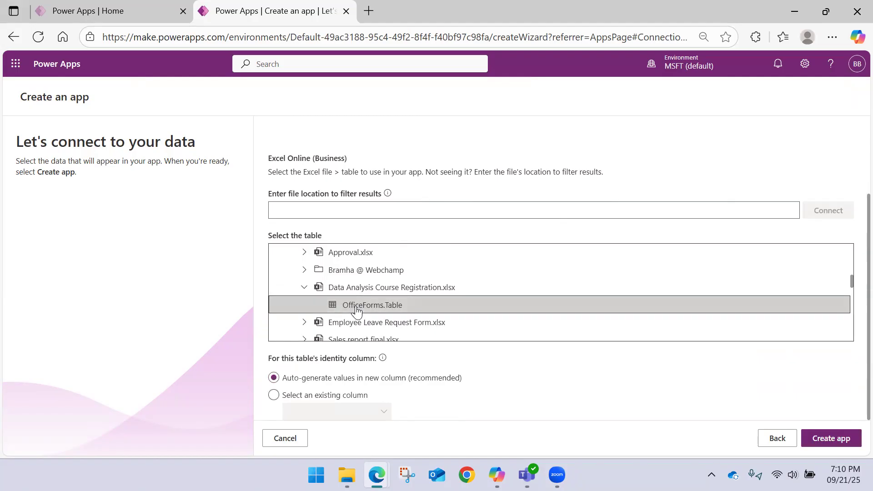
{"action": "scroll", "coordinate": [367, 318], "scroll_direction": "down", "scroll_amount": 10}
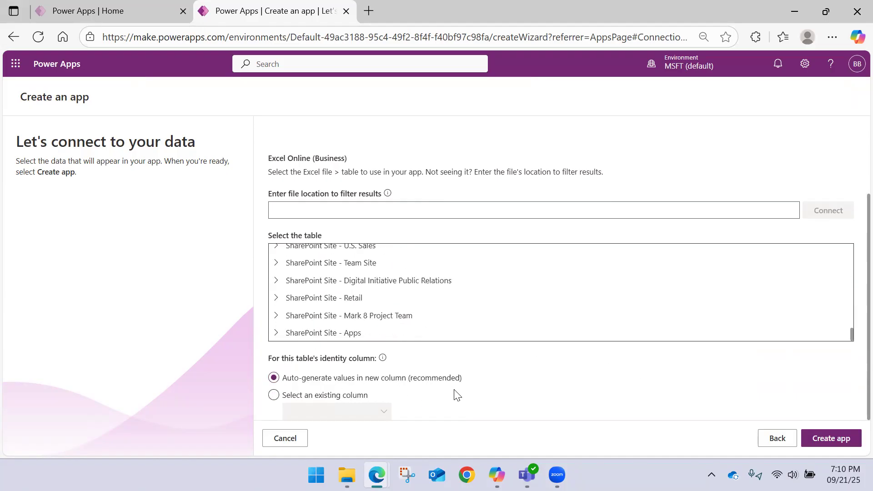
Step: Try to create the app from the selected table with auto-generated identity values
{"action": "left_click", "coordinate": [825, 447]}
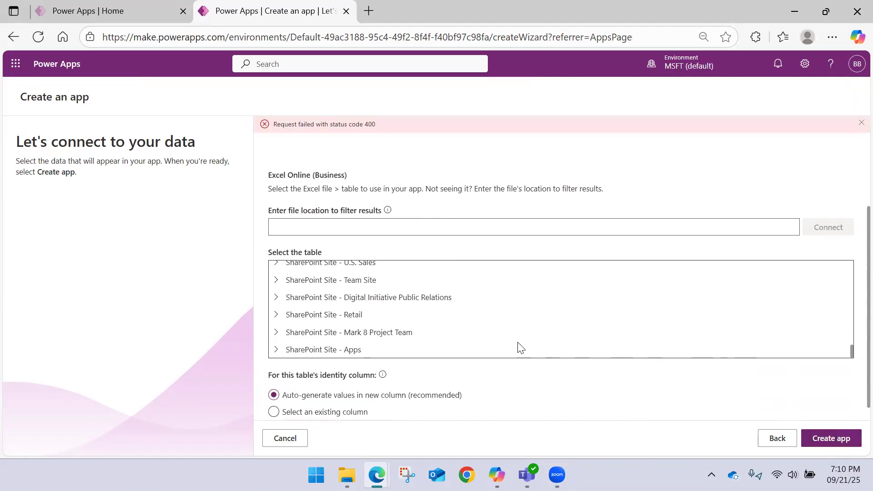
{"action": "scroll", "coordinate": [423, 244], "scroll_direction": "up", "scroll_amount": 2}
{"action": "scroll", "coordinate": [377, 316], "scroll_direction": "down", "scroll_amount": 3}
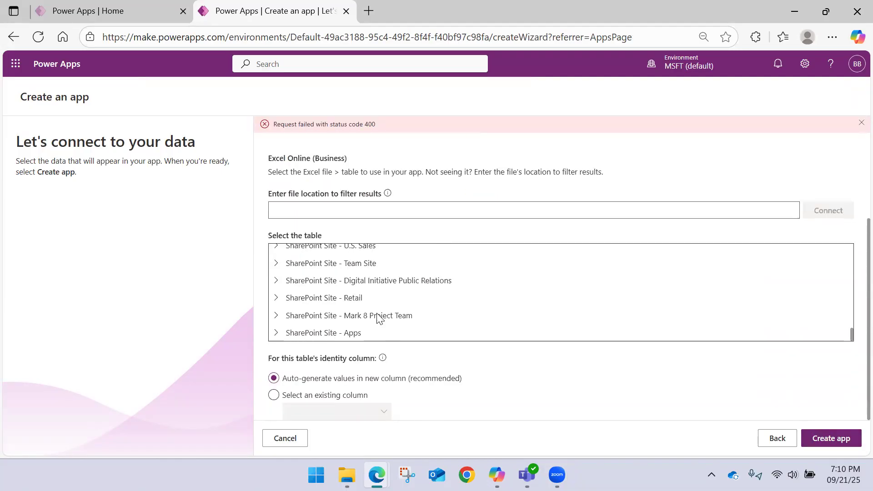
Step: Switch to File Explorer and open the Data Analysis Course Registration workbook from the OneDrive folder
{"action": "left_click", "coordinate": [347, 474]}
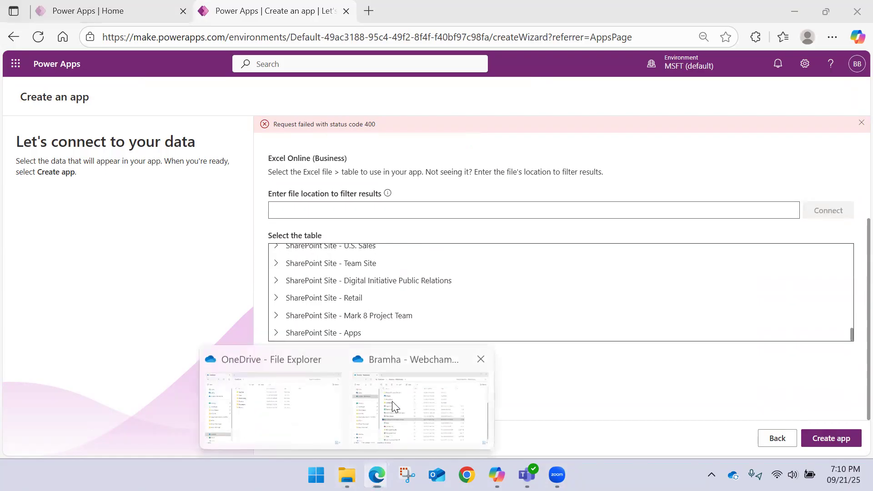
{"action": "left_click", "coordinate": [393, 406]}
{"action": "left_click", "coordinate": [291, 257]}
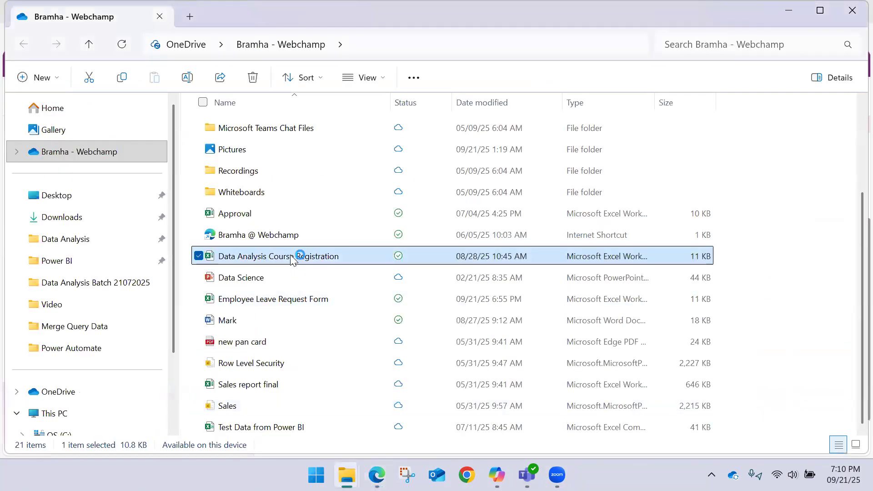
{"action": "double_click", "coordinate": [290, 258]}
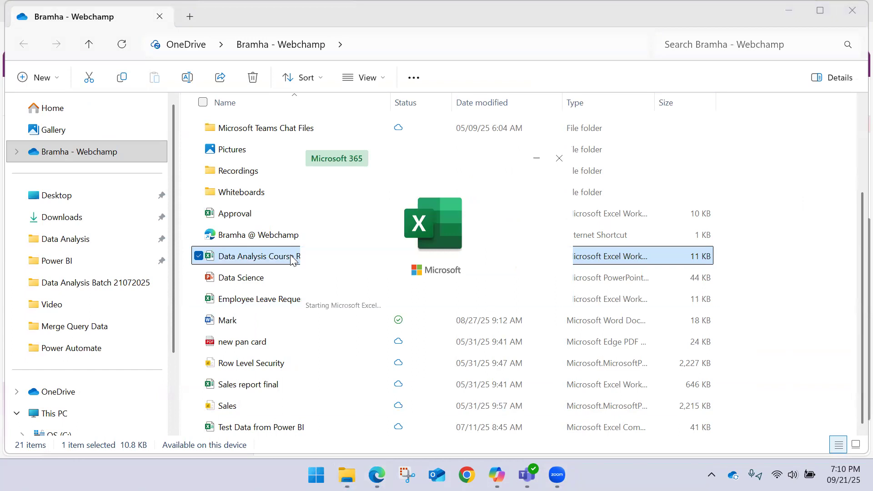
Step: Delete the __PowerAppsId__ column from the registration sheet and close the workbook
{"action": "left_click", "coordinate": [435, 104]}
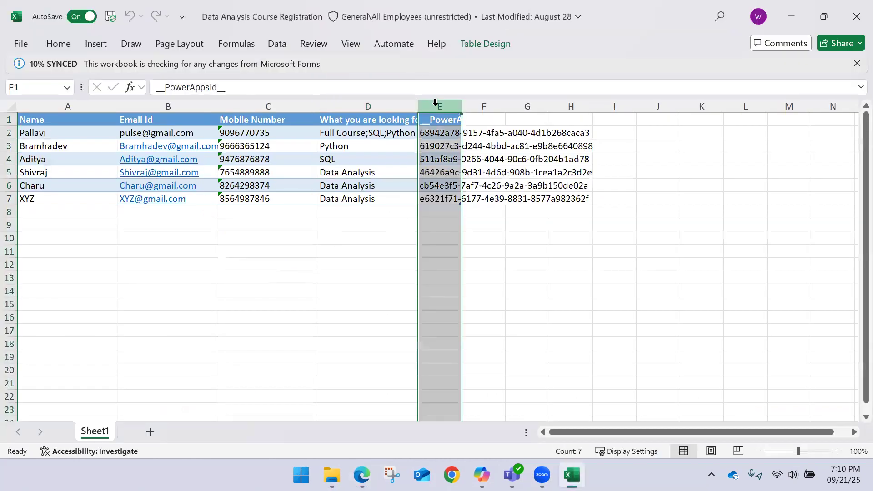
{"action": "key", "text": "ctrl+minus"}
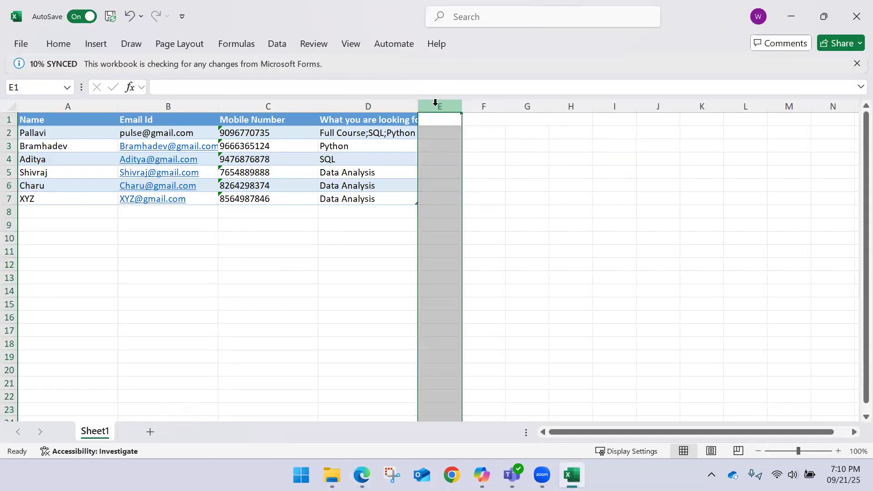
{"action": "left_click", "coordinate": [857, 16]}
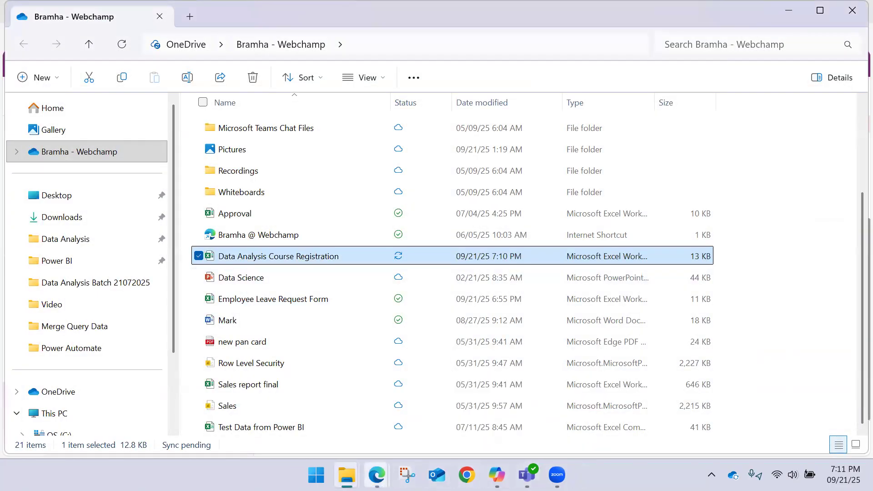
Step: Return to Power Apps in the browser and create the app from OfficeForms.Table in Data Analysis Course Registration.xlsx
{"action": "mouse_move", "coordinate": [377, 475]}
{"action": "left_click", "coordinate": [469, 411]}
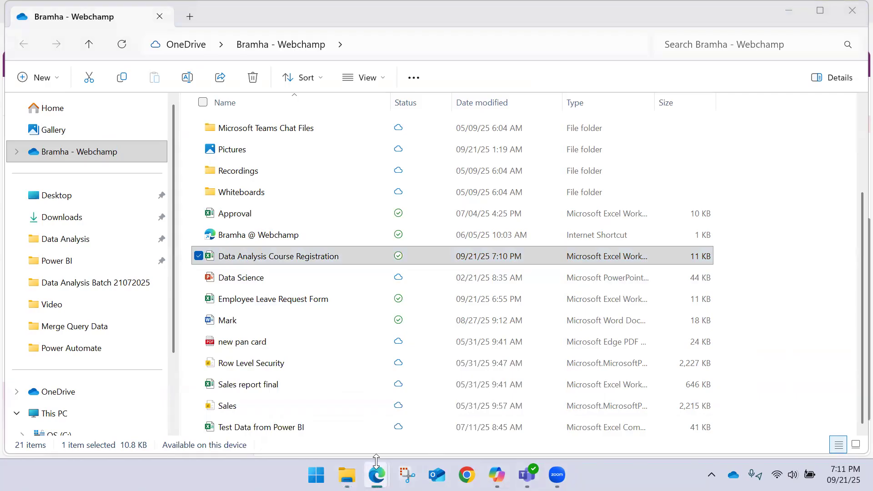
{"action": "left_click", "coordinate": [337, 424]}
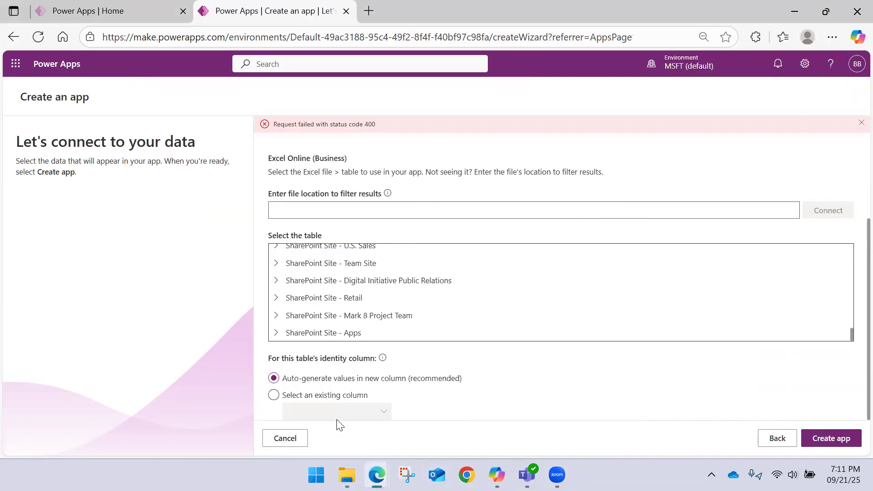
{"action": "scroll", "coordinate": [353, 310], "scroll_direction": "up", "scroll_amount": 15}
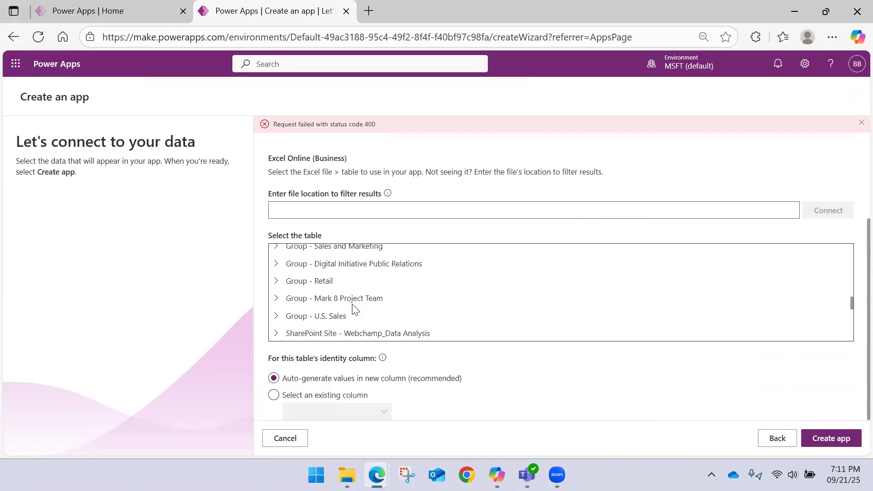
{"action": "left_click", "coordinate": [369, 278]}
{"action": "scroll", "coordinate": [368, 278], "scroll_direction": "up", "scroll_amount": 3}
{"action": "scroll", "coordinate": [391, 286], "scroll_direction": "down", "scroll_amount": 3}
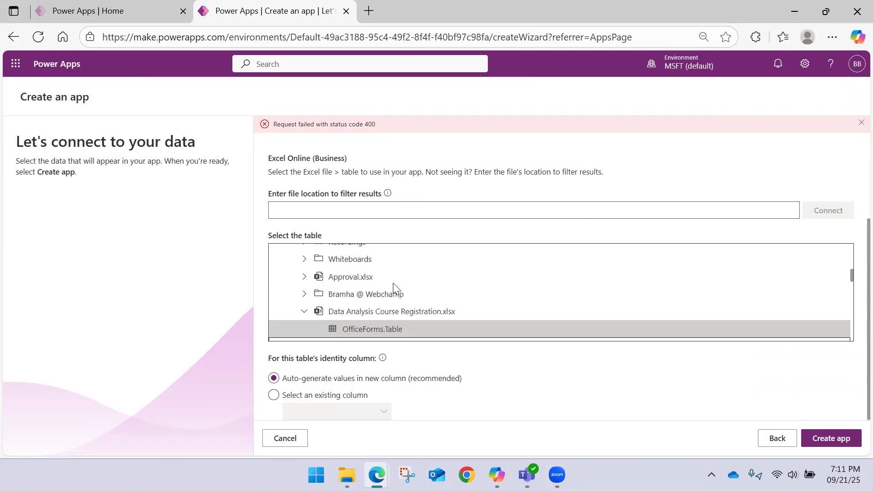
{"action": "left_click", "coordinate": [383, 261]}
{"action": "left_click", "coordinate": [830, 438]}
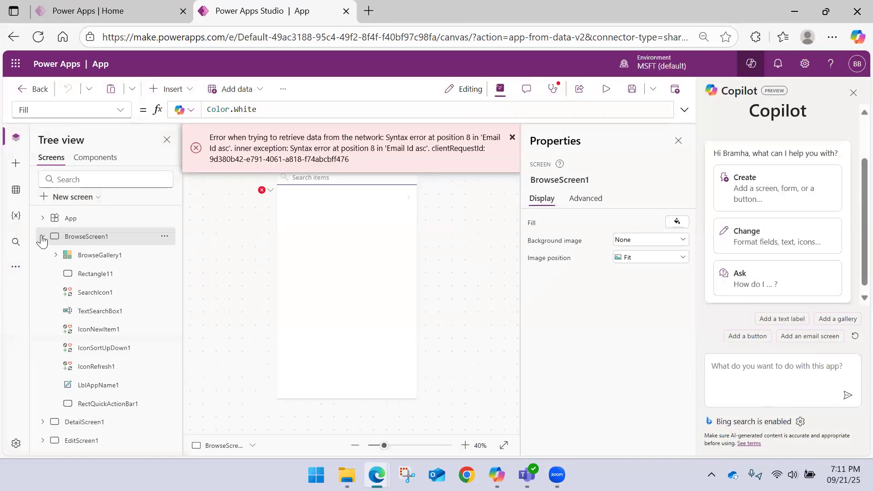
Step: Collapse BrowseScreen1 in the screen tree and dismiss the data retrieval error
{"action": "left_click", "coordinate": [42, 236]}
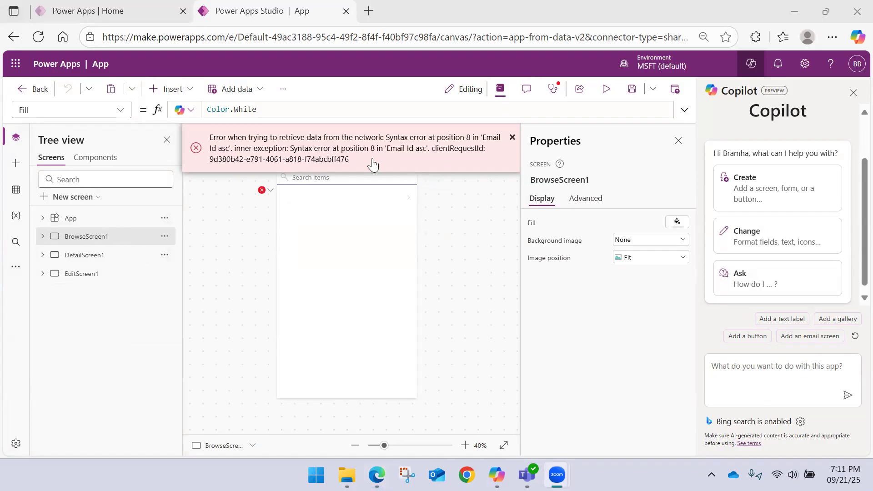
{"action": "left_click", "coordinate": [512, 139]}
{"action": "left_click", "coordinate": [510, 140]}
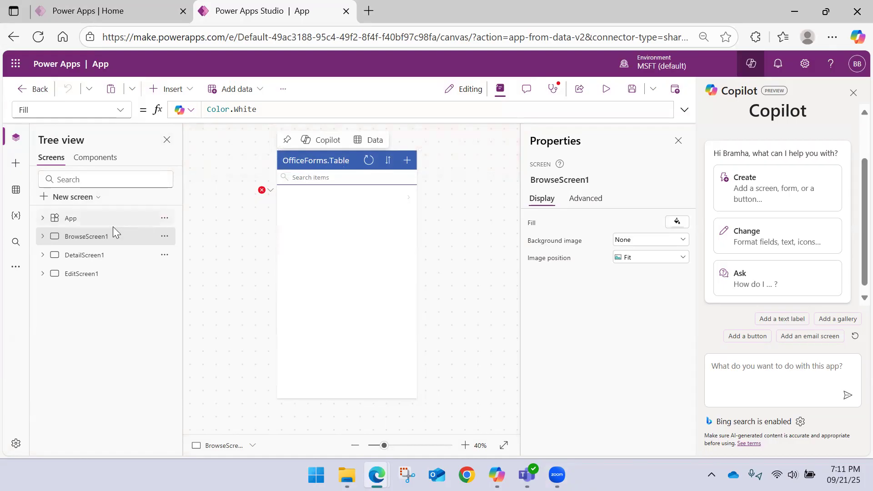
Step: Examine the generated DetailScreen1, EditScreen1 and BrowseScreen1, including their form fields
{"action": "left_click", "coordinate": [78, 254]}
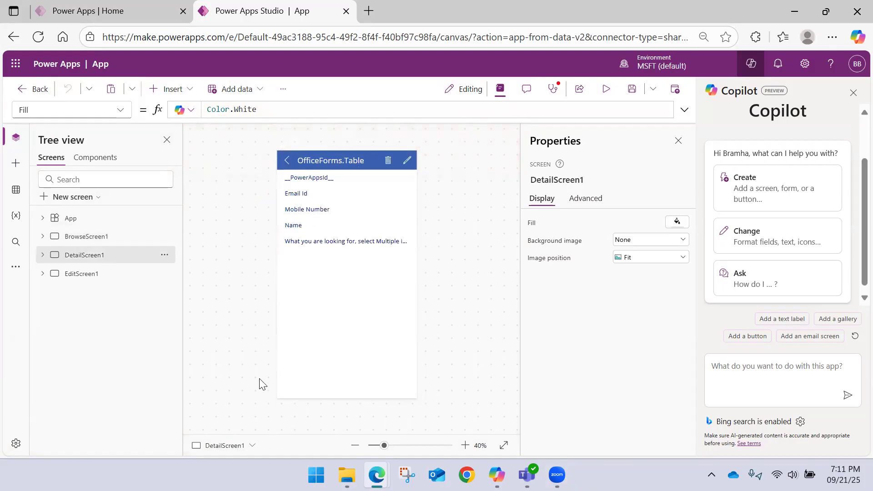
{"action": "left_click", "coordinate": [91, 278]}
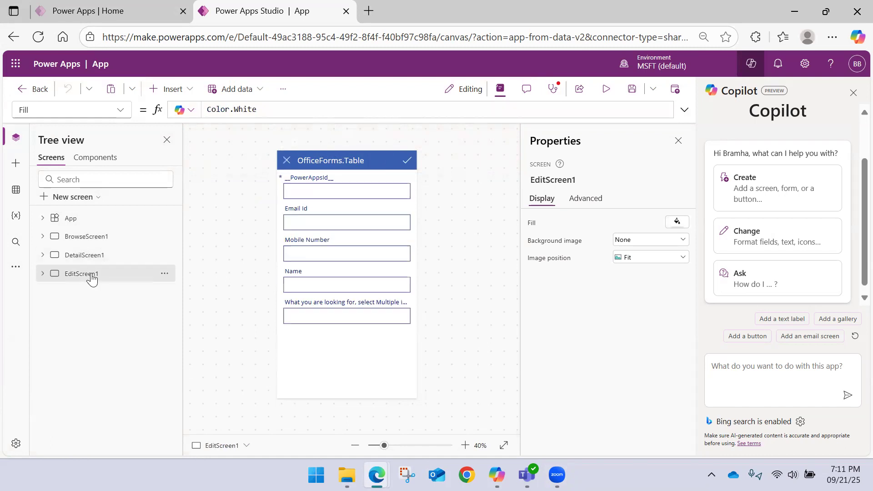
{"action": "left_click", "coordinate": [103, 237]}
{"action": "left_click", "coordinate": [105, 259]}
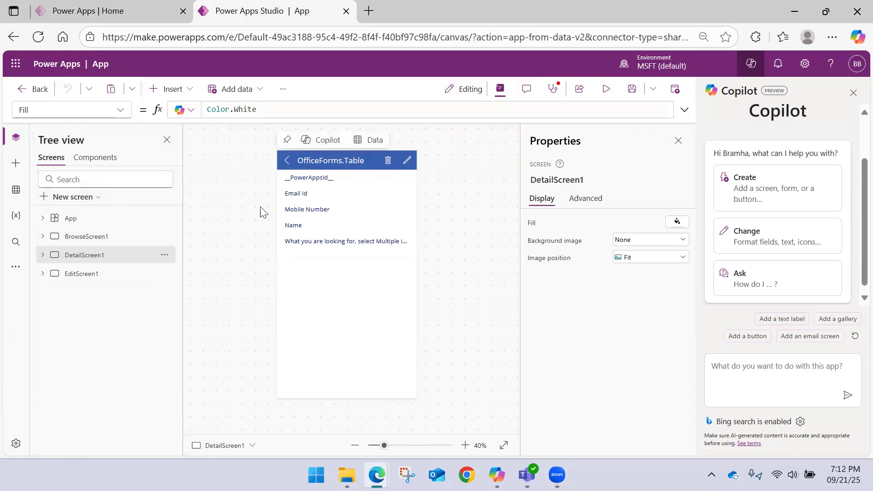
{"action": "left_click", "coordinate": [101, 273]}
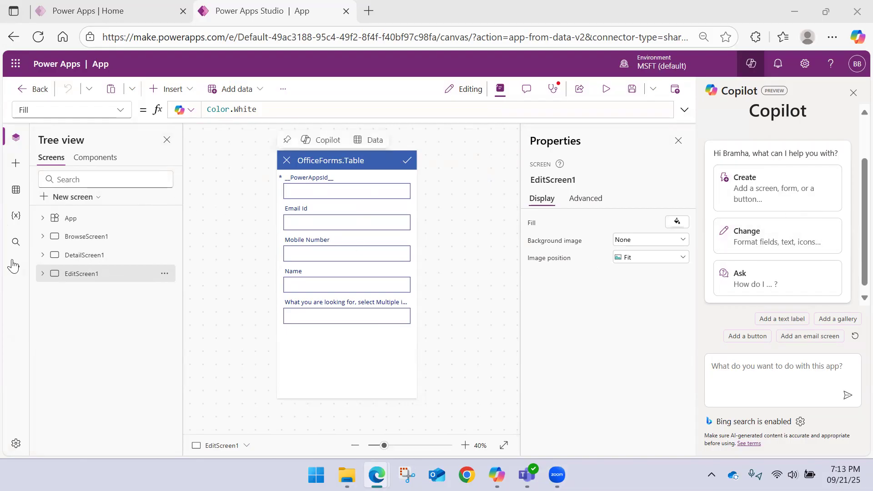
Step: Leave the app without saving its changes and return to the page for creating apps
{"action": "left_click", "coordinate": [39, 89]}
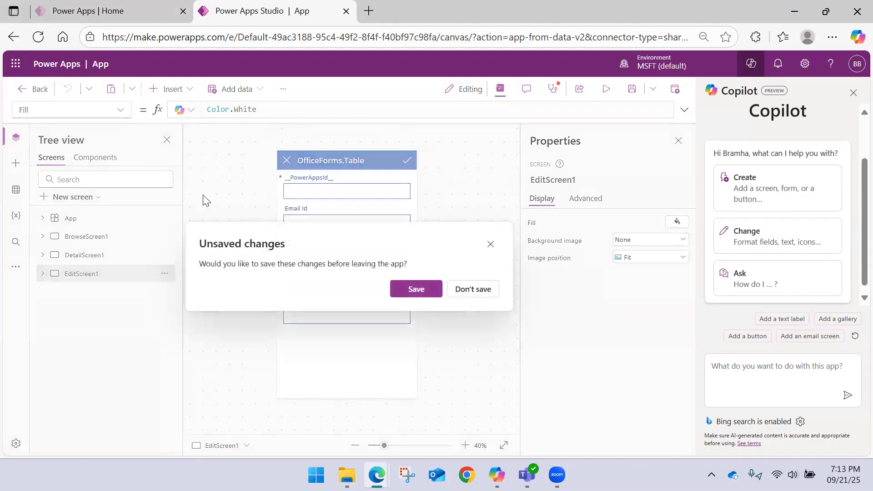
{"action": "left_click", "coordinate": [464, 290]}
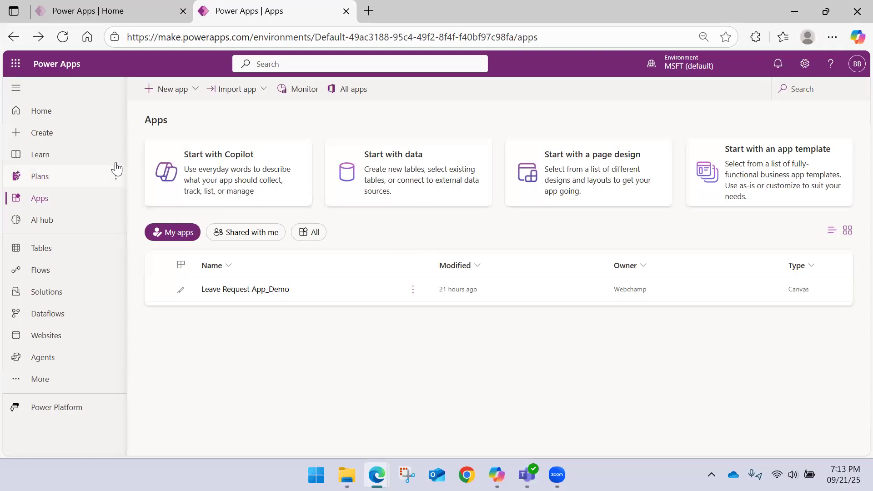
{"action": "left_click", "coordinate": [43, 132]}
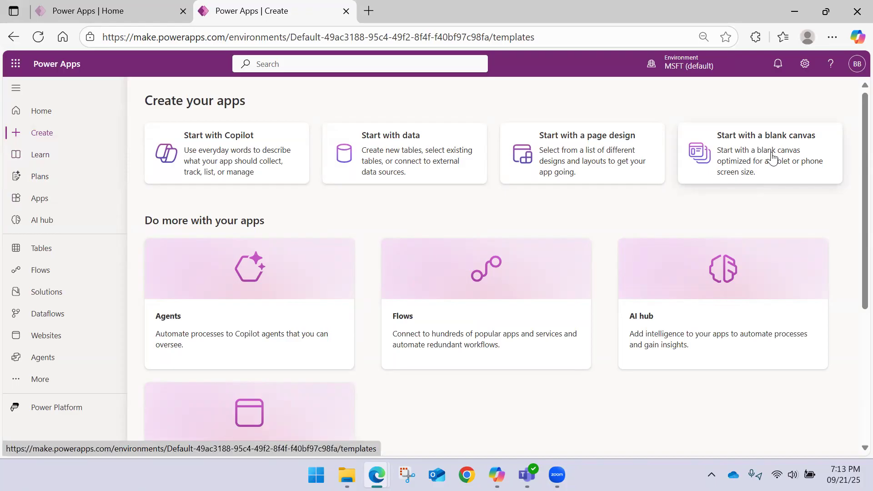
Step: Enlarge the Create page and review its ways to start an app and its additional offerings
{"action": "key", "text": "ctrl+plus"}
{"action": "key", "text": "ctrl+plus"}
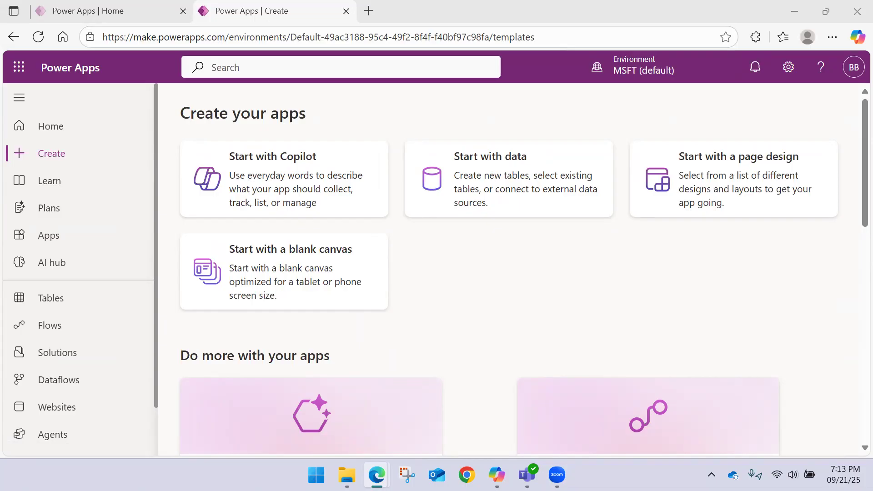
{"action": "scroll", "coordinate": [463, 294], "scroll_direction": "down", "scroll_amount": 5}
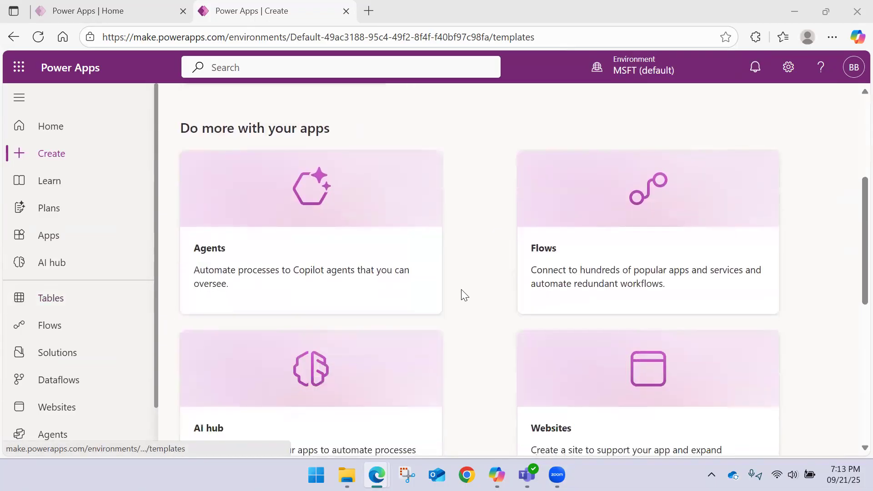
{"action": "scroll", "coordinate": [464, 295], "scroll_direction": "up", "scroll_amount": 3}
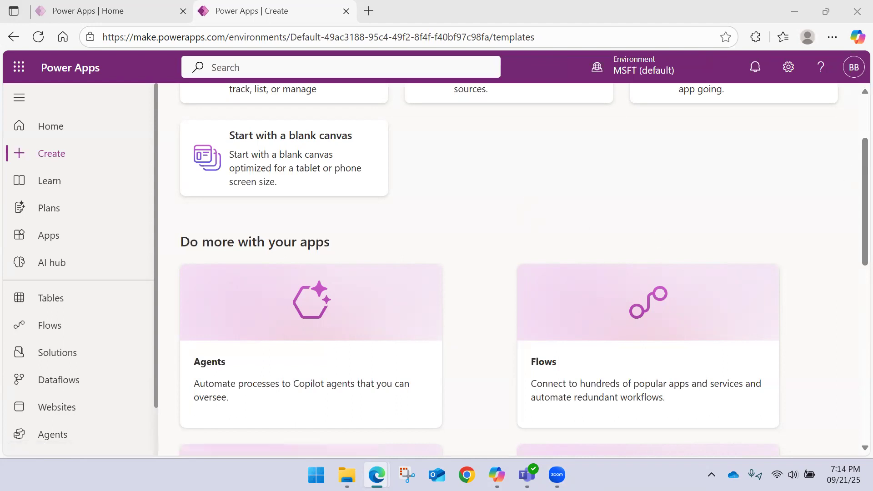
{"action": "scroll", "coordinate": [559, 210], "scroll_direction": "up", "scroll_amount": 1}
{"action": "scroll", "coordinate": [559, 210], "scroll_direction": "up", "scroll_amount": 3}
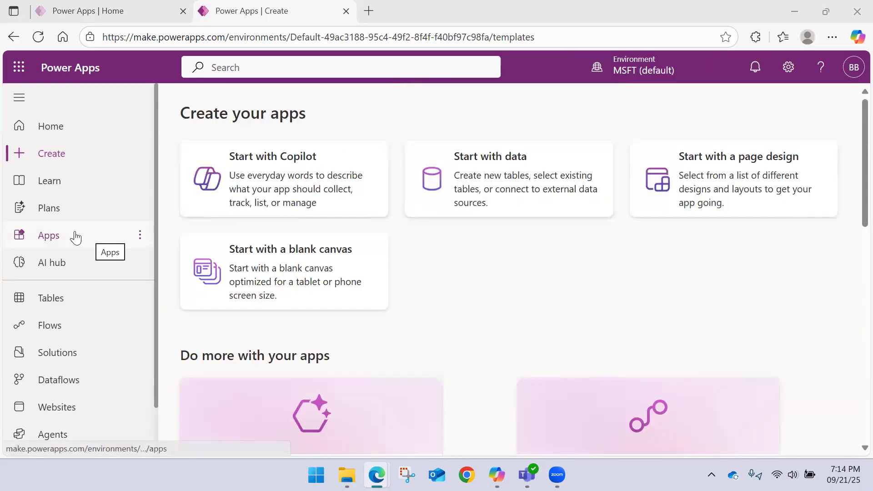
Step: Look over the environment's Tables page, including its table creation options and the recommended tables
{"action": "left_click", "coordinate": [70, 306]}
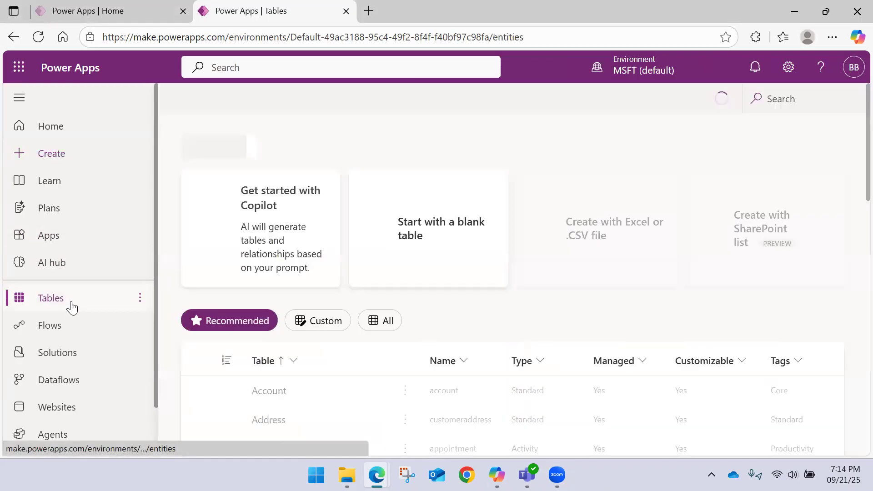
{"action": "scroll", "coordinate": [372, 152], "scroll_direction": "down", "scroll_amount": 5}
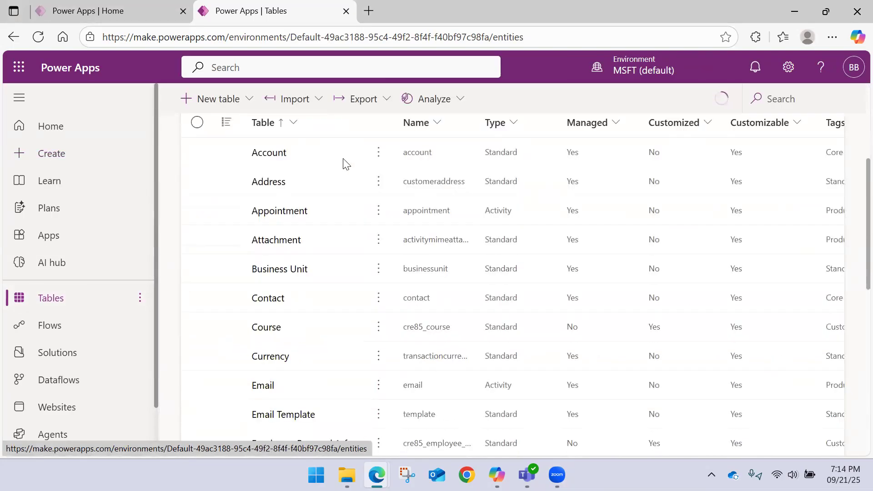
{"action": "scroll", "coordinate": [295, 178], "scroll_direction": "up", "scroll_amount": 5}
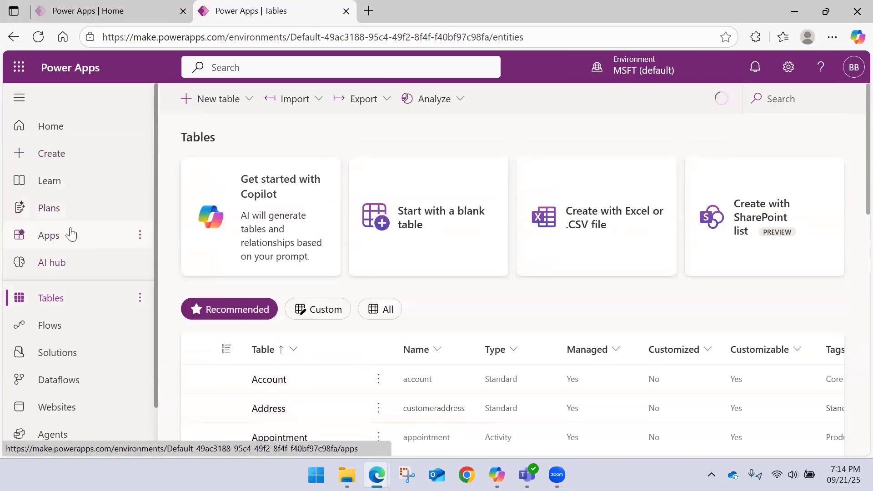
Step: Go back to the Power Apps home page and minimize the browser window
{"action": "left_click", "coordinate": [68, 133]}
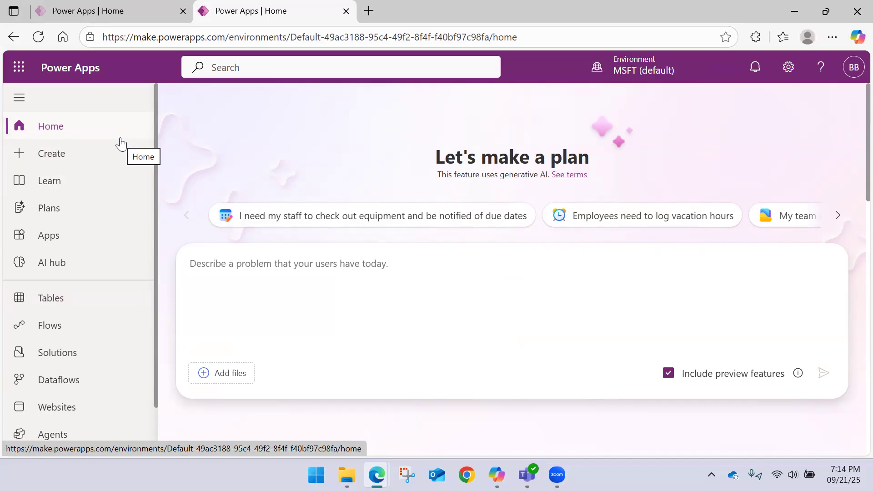
{"action": "left_click", "coordinate": [791, 11]}
{"action": "left_click", "coordinate": [787, 6]}
{"action": "left_click", "coordinate": [787, 5]}
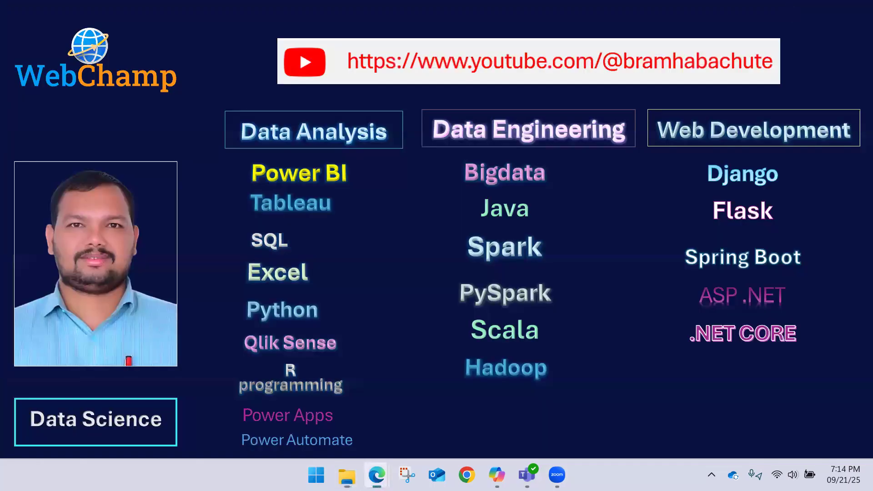